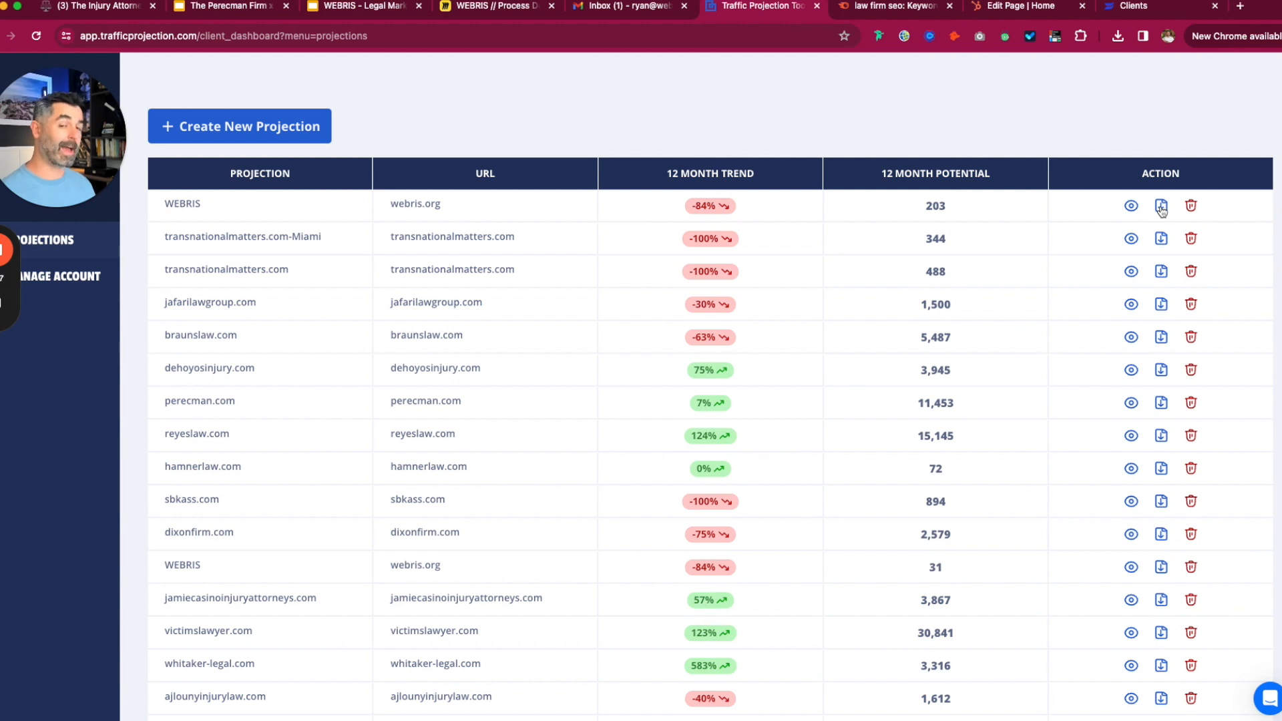
- Start a new projection named WEBRIS with webris.org as the target domain
{"action": "left_click", "coordinate": [286, 125]}
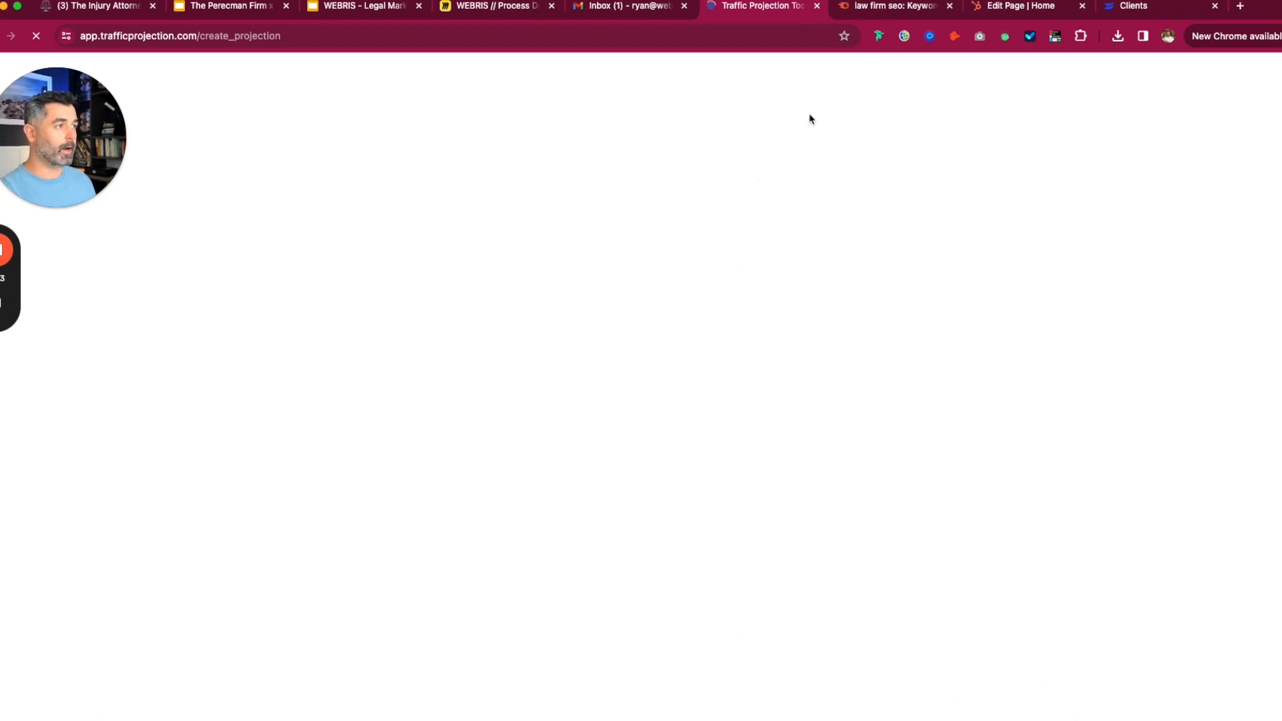
{"action": "scroll", "coordinate": [879, 319], "scroll_direction": "down", "scroll_amount": 4}
{"action": "scroll", "coordinate": [878, 324], "scroll_direction": "up", "scroll_amount": 2}
{"action": "scroll", "coordinate": [870, 348], "scroll_direction": "down", "scroll_amount": 1}
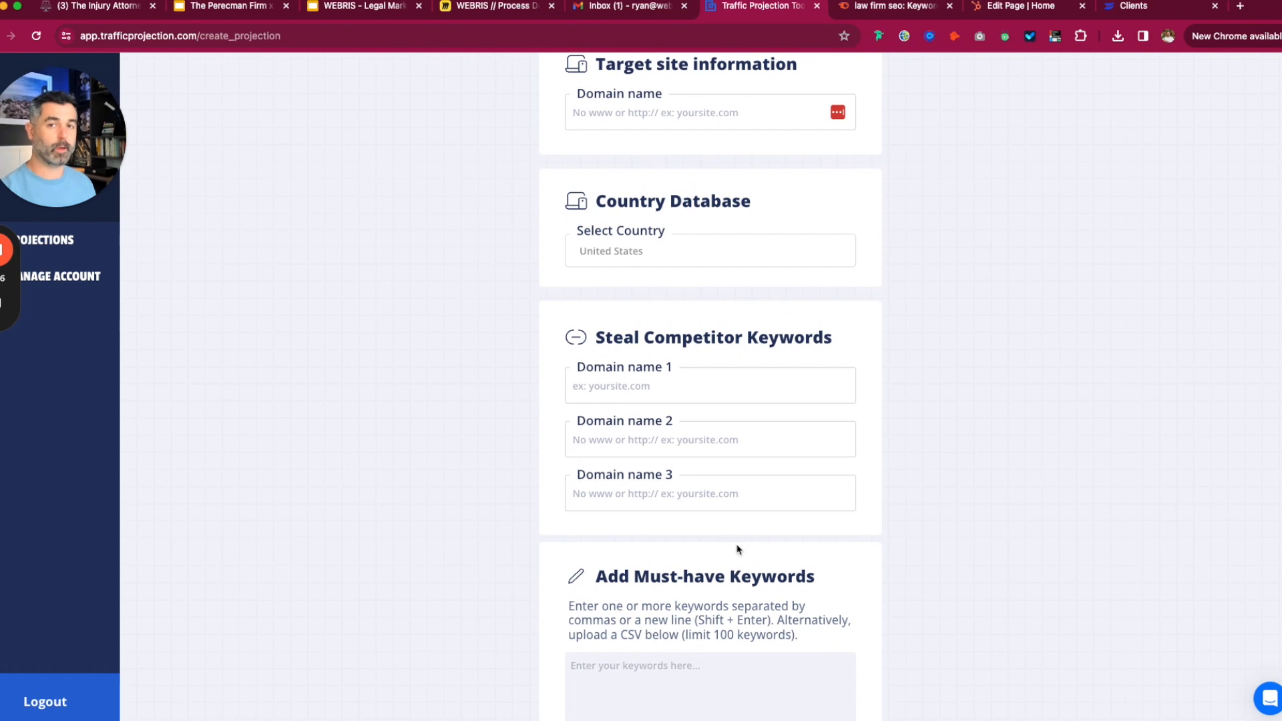
{"action": "scroll", "coordinate": [735, 547], "scroll_direction": "down", "scroll_amount": 1}
{"action": "scroll", "coordinate": [735, 544], "scroll_direction": "up", "scroll_amount": 3}
{"action": "left_click", "coordinate": [670, 184]}
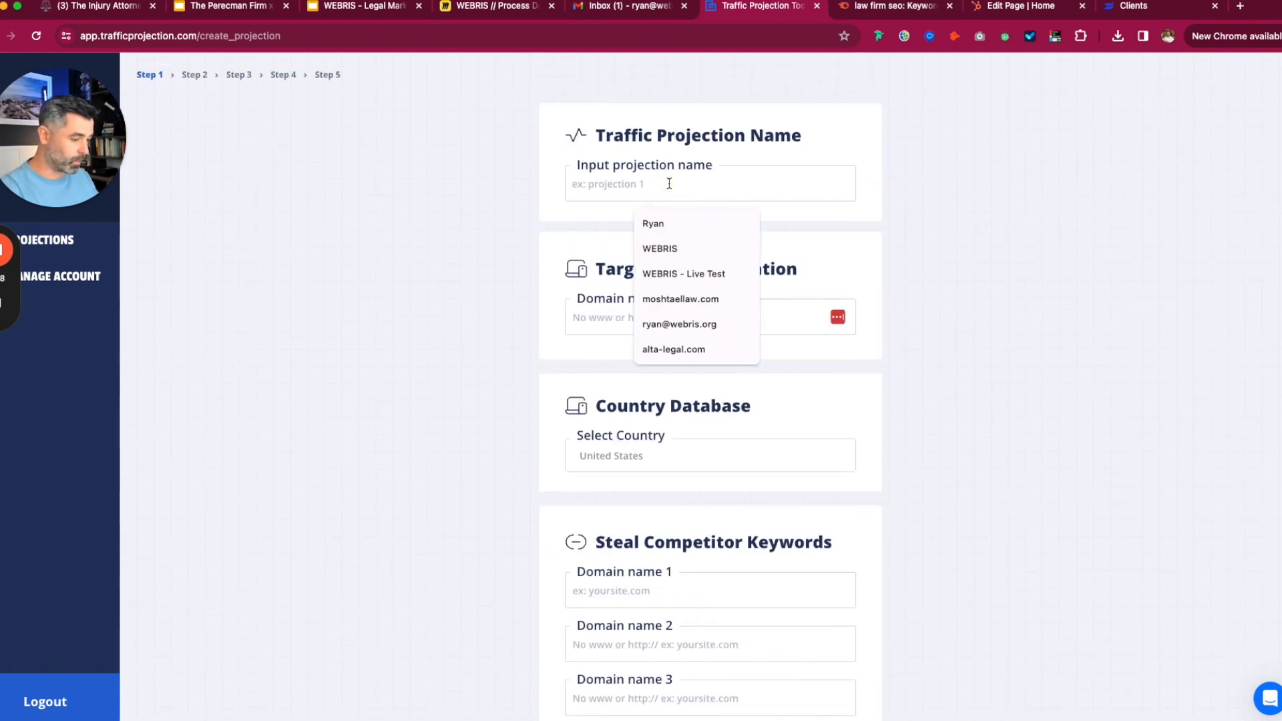
{"action": "left_click", "coordinate": [659, 248]}
{"action": "left_click", "coordinate": [721, 317]}
{"action": "type", "text": "webrus"}
{"action": "key", "text": "BackSpace"}
{"action": "key", "text": "BackSpace"}
{"action": "type", "text": "is.org"}
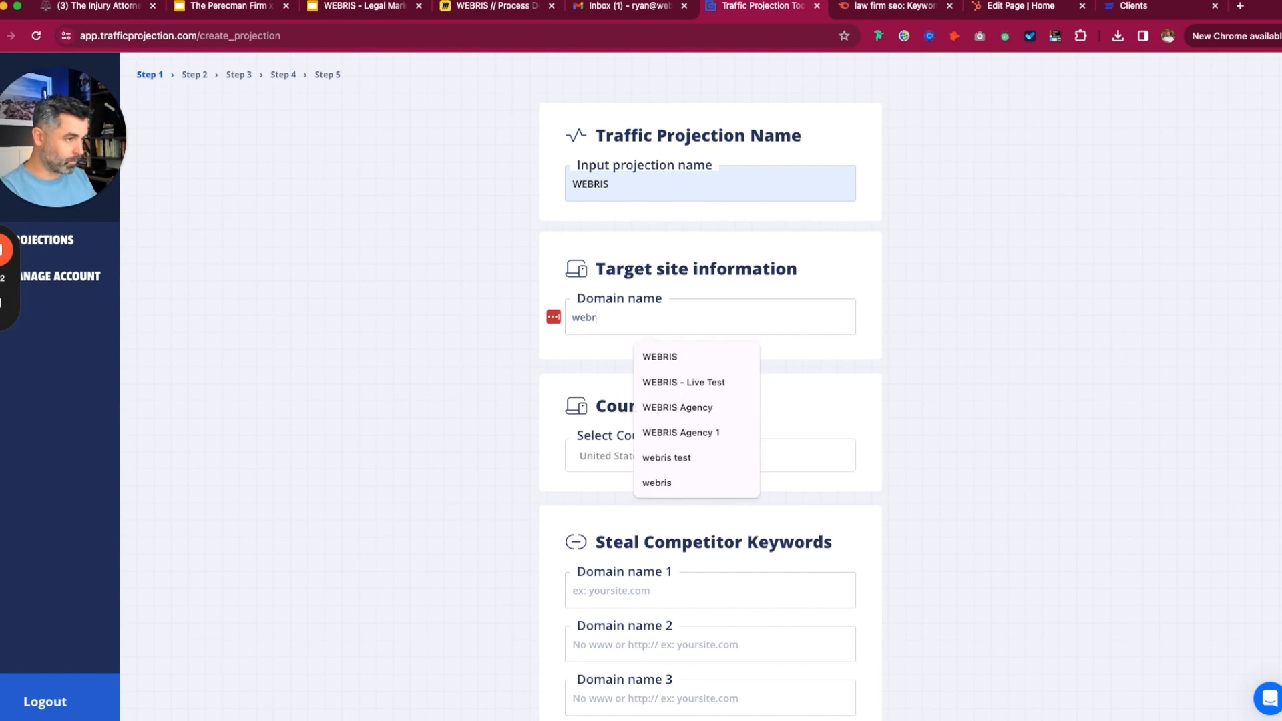
- Enter rankings.io, onthemap.com and lawrank.com as the three competitor domains
{"action": "scroll", "coordinate": [972, 426], "scroll_direction": "down", "scroll_amount": 1}
{"action": "scroll", "coordinate": [973, 426], "scroll_direction": "down", "scroll_amount": 1}
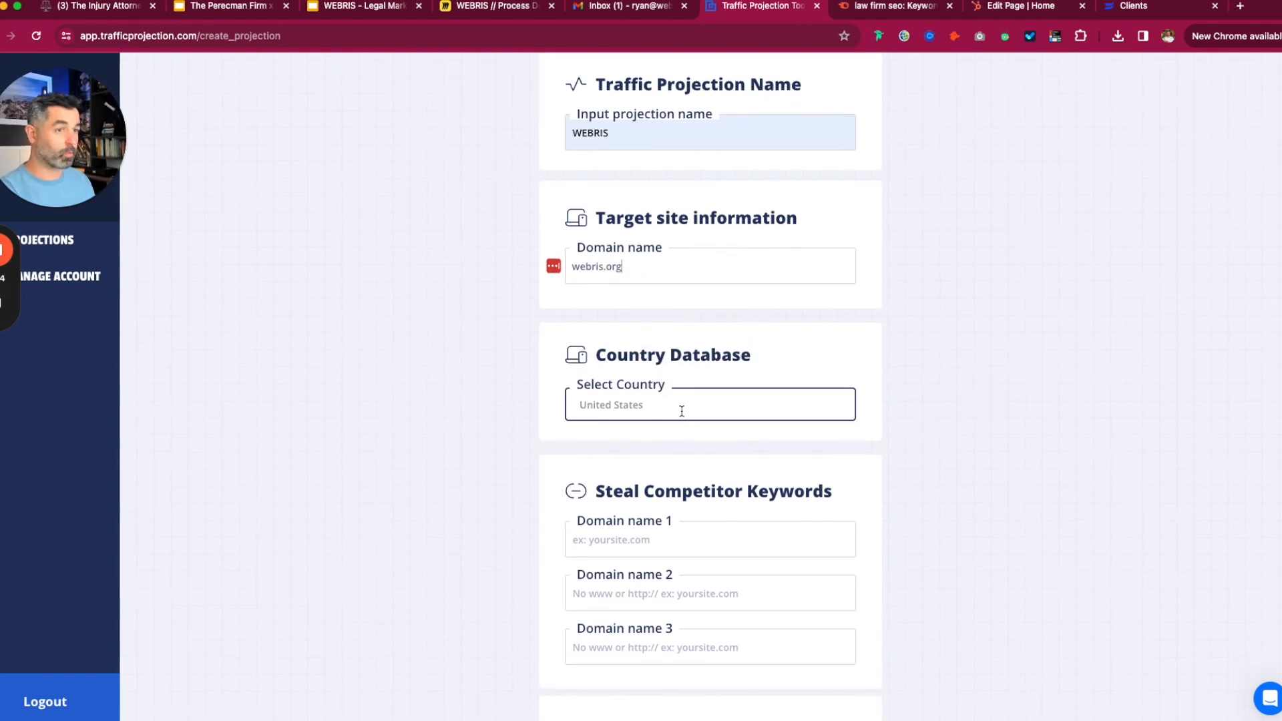
{"action": "scroll", "coordinate": [679, 412], "scroll_direction": "down", "scroll_amount": 1}
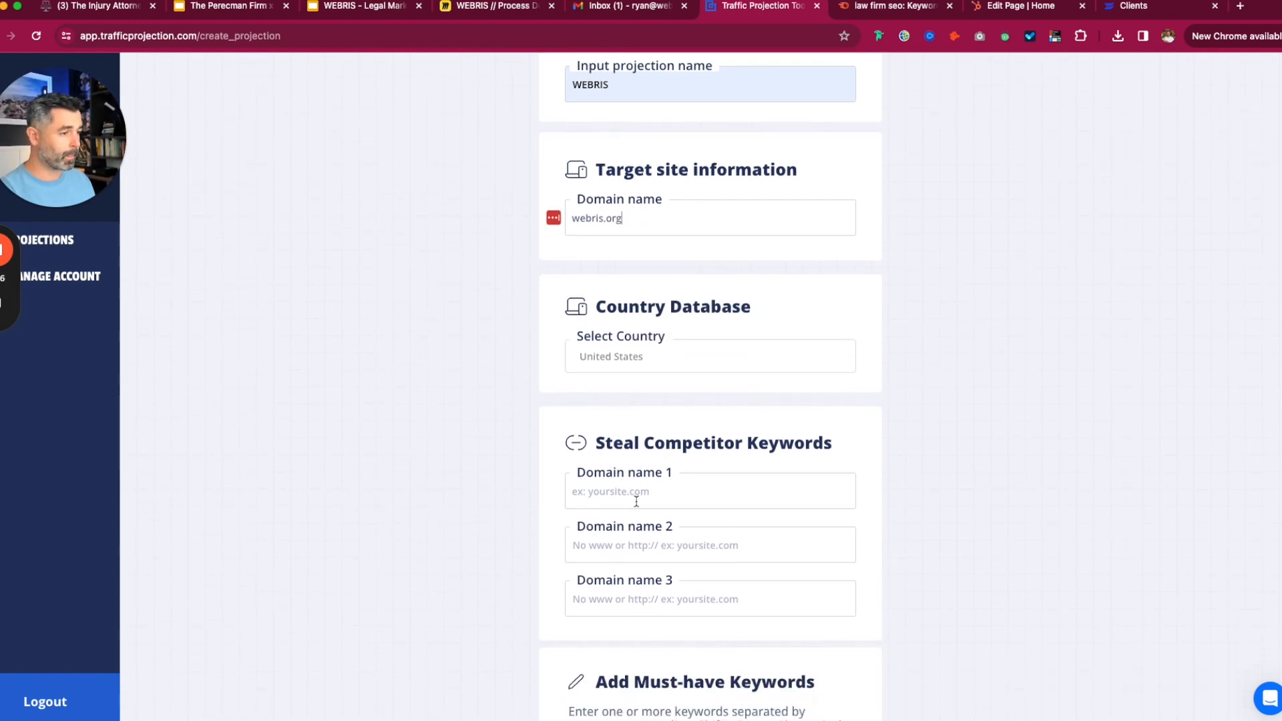
{"action": "left_click", "coordinate": [637, 505]}
{"action": "type", "text": "rankings."}
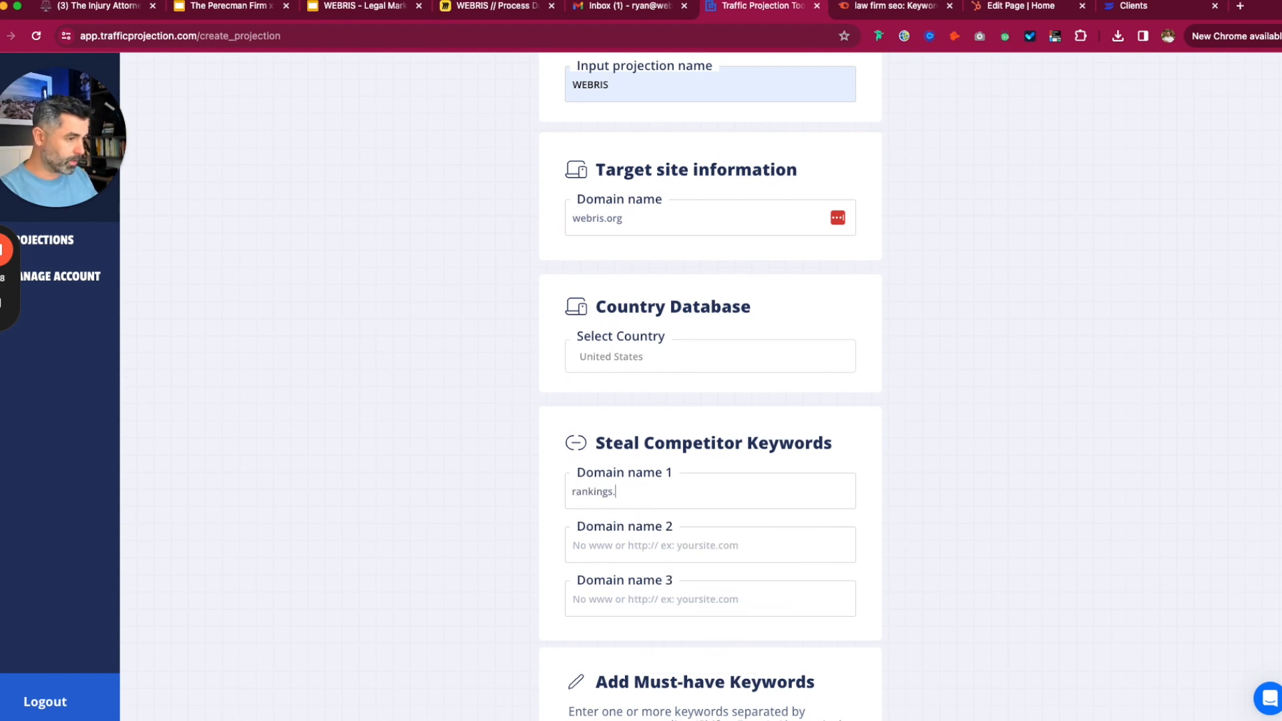
{"action": "type", "text": "io"}
{"action": "key", "text": "Tab"}
{"action": "type", "text": "onthe"}
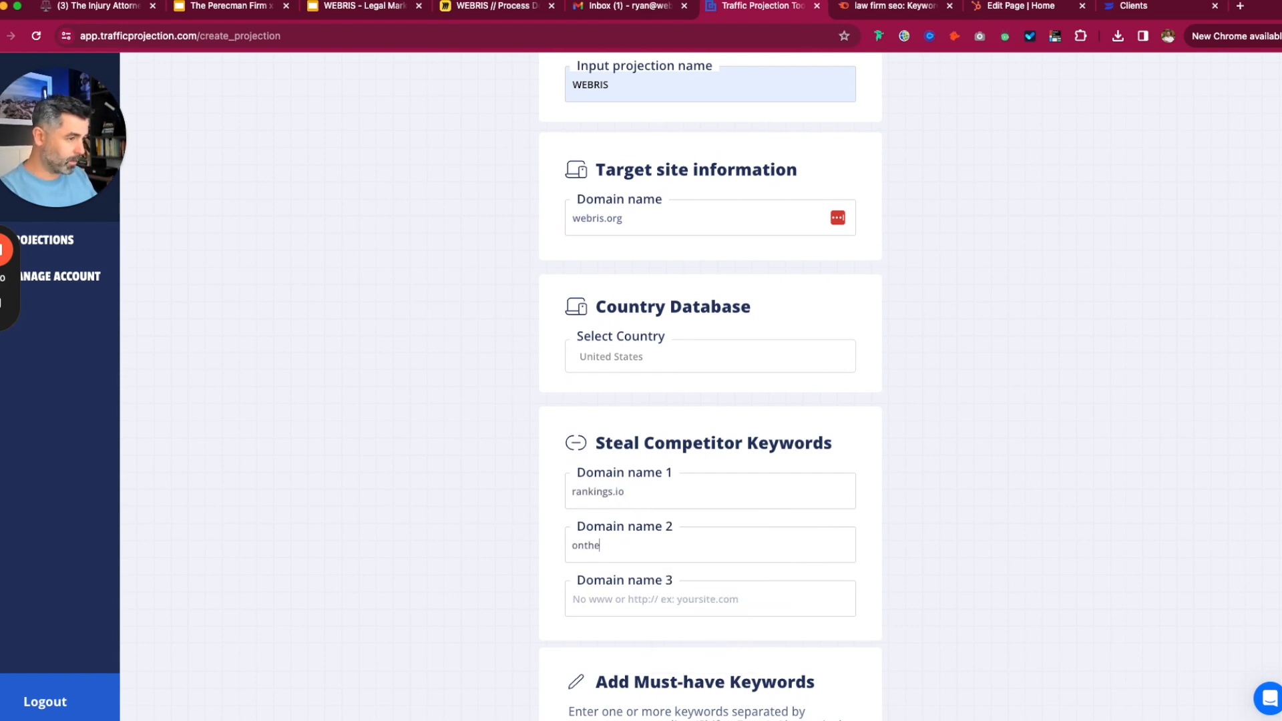
{"action": "type", "text": "map.com"}
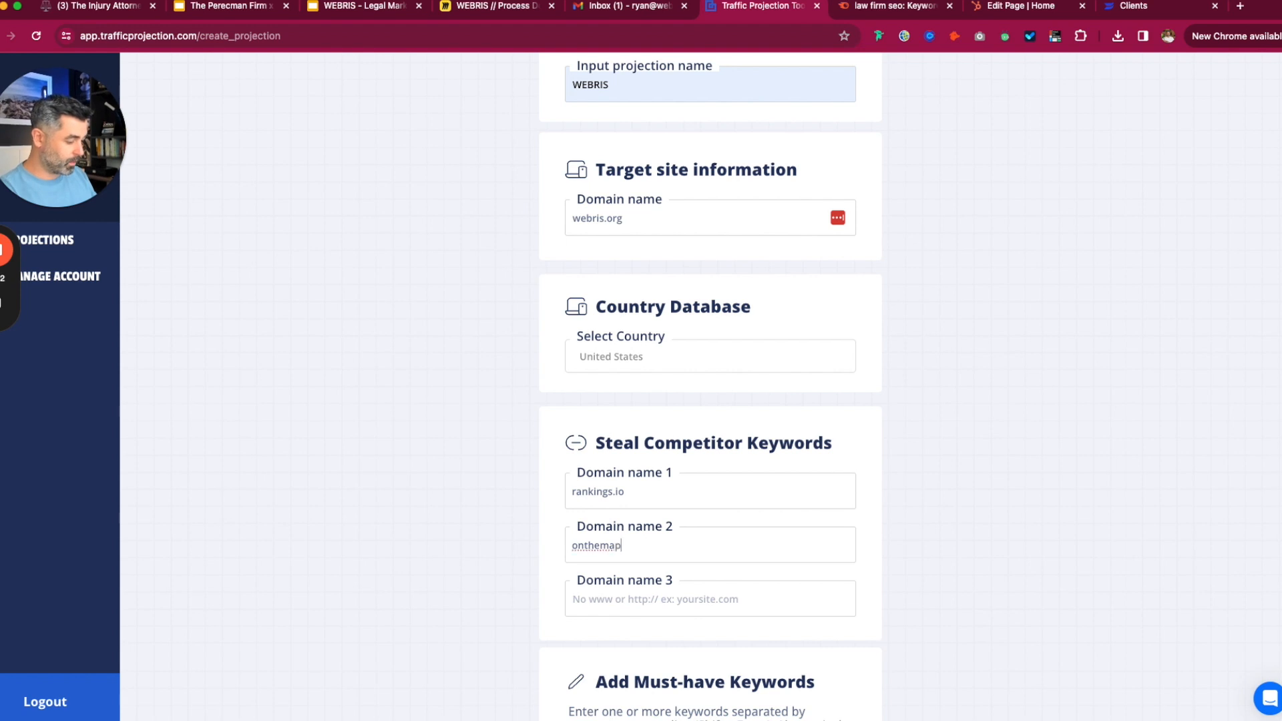
{"action": "key", "text": "Tab"}
{"action": "type", "text": "lawrank,"}
{"action": "type", "text": "com"}
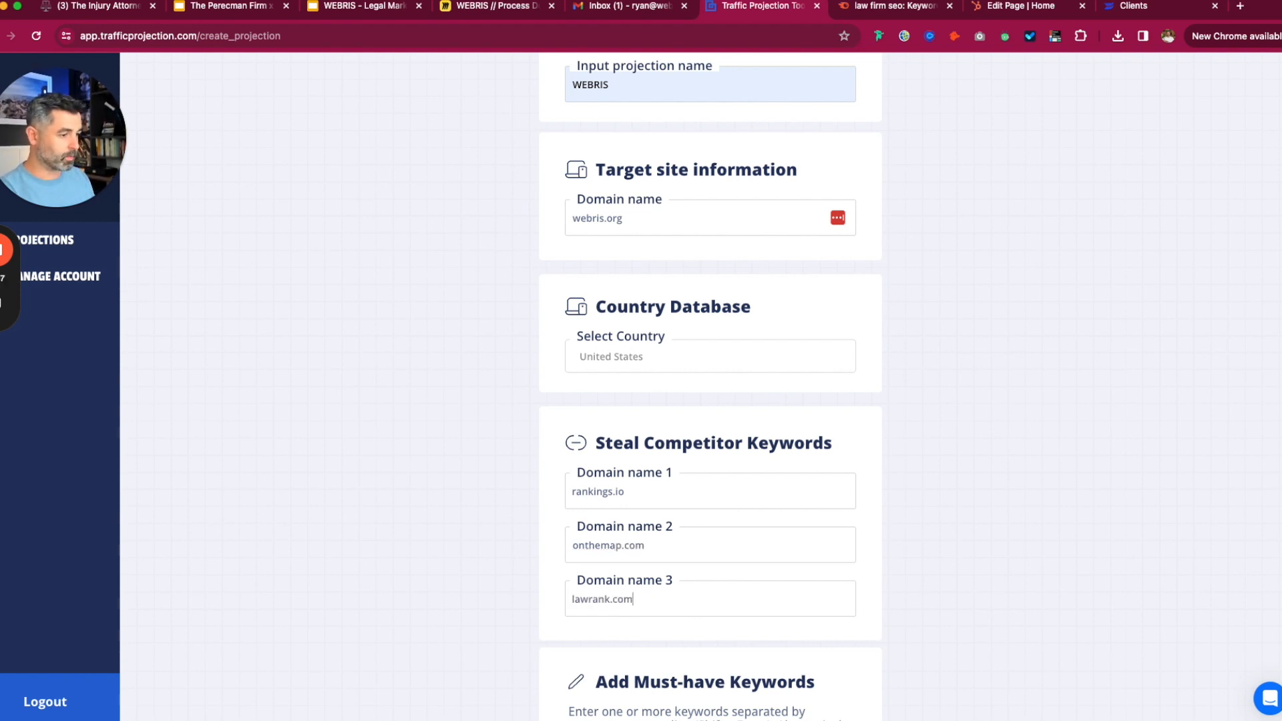
{"action": "scroll", "coordinate": [899, 429], "scroll_direction": "down", "scroll_amount": 5}
- Review the must-have keyword instructions and check the Semrush keyword research page
{"action": "left_click_drag", "start_coordinate": [782, 381], "coordinate": [835, 421]}
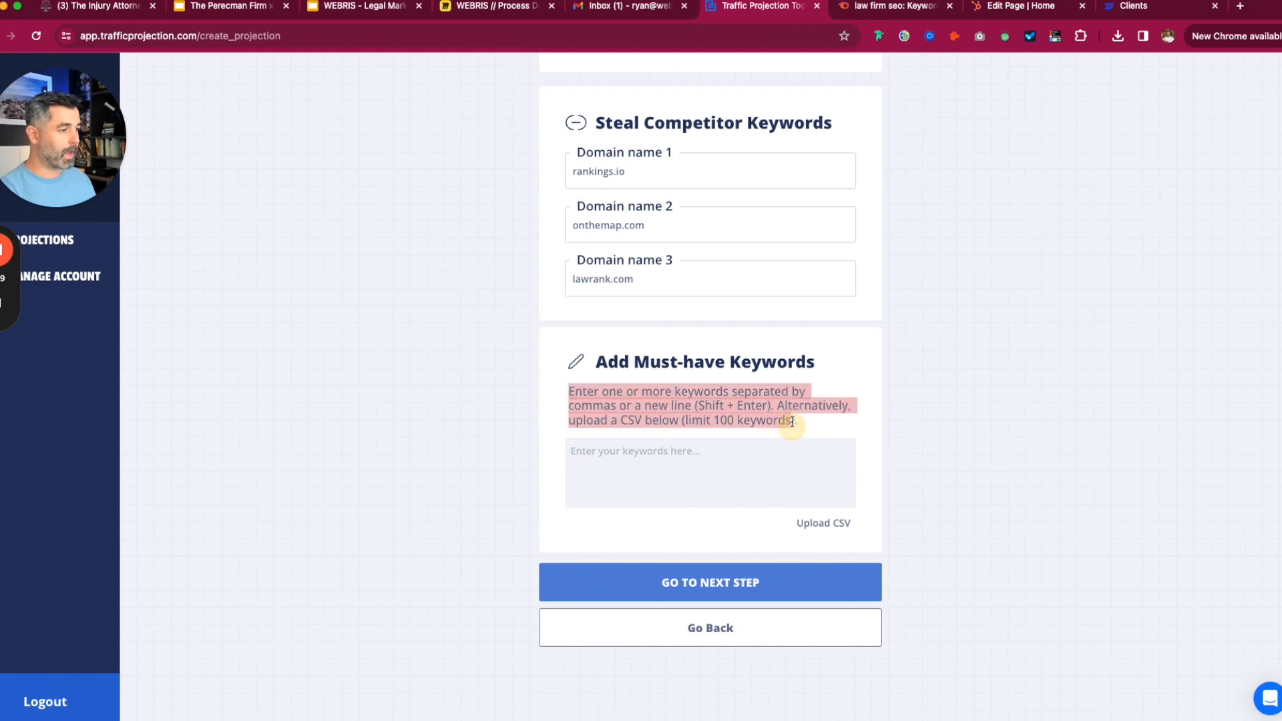
{"action": "left_click", "coordinate": [934, 194]}
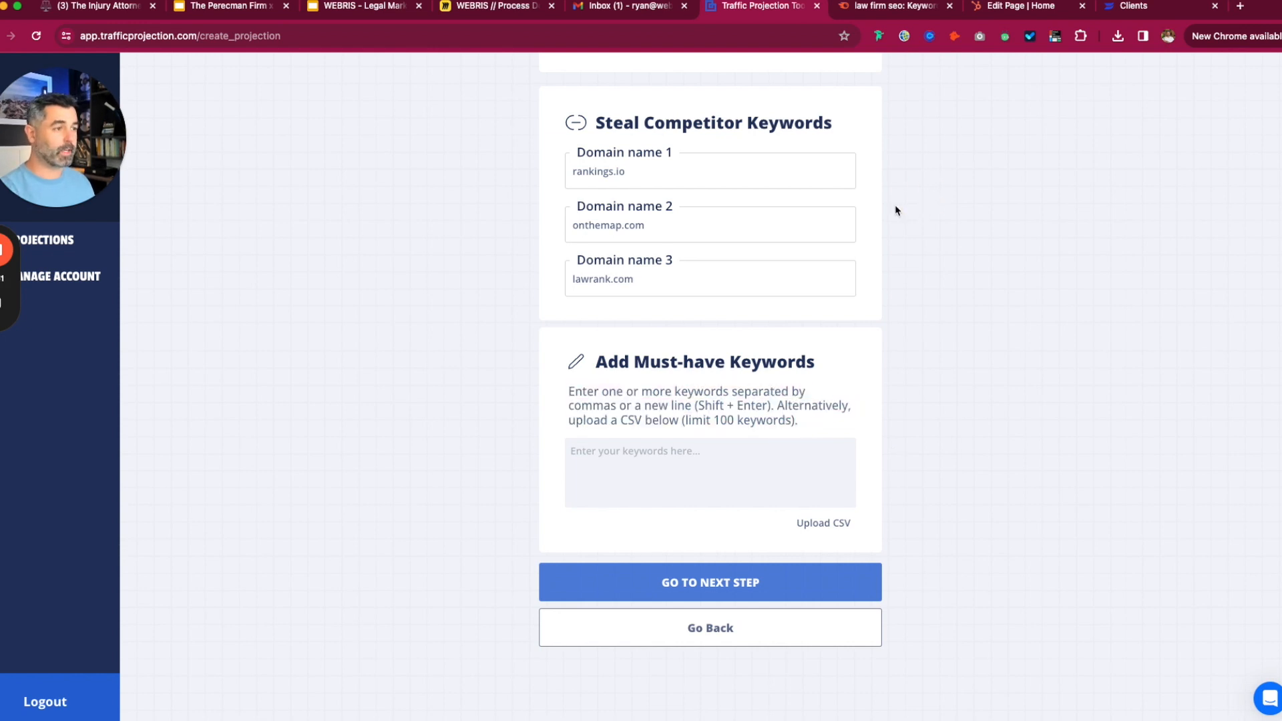
{"action": "scroll", "coordinate": [775, 289], "scroll_direction": "up", "scroll_amount": 3}
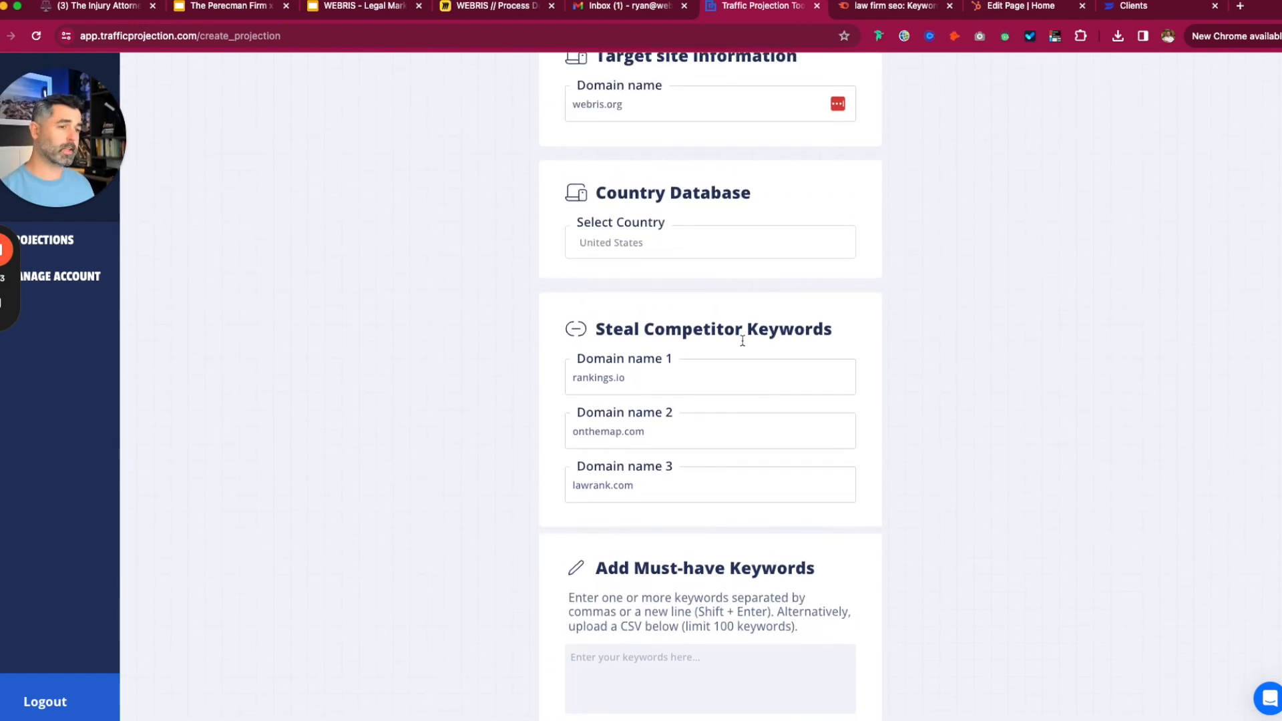
{"action": "scroll", "coordinate": [789, 406], "scroll_direction": "down", "scroll_amount": 1}
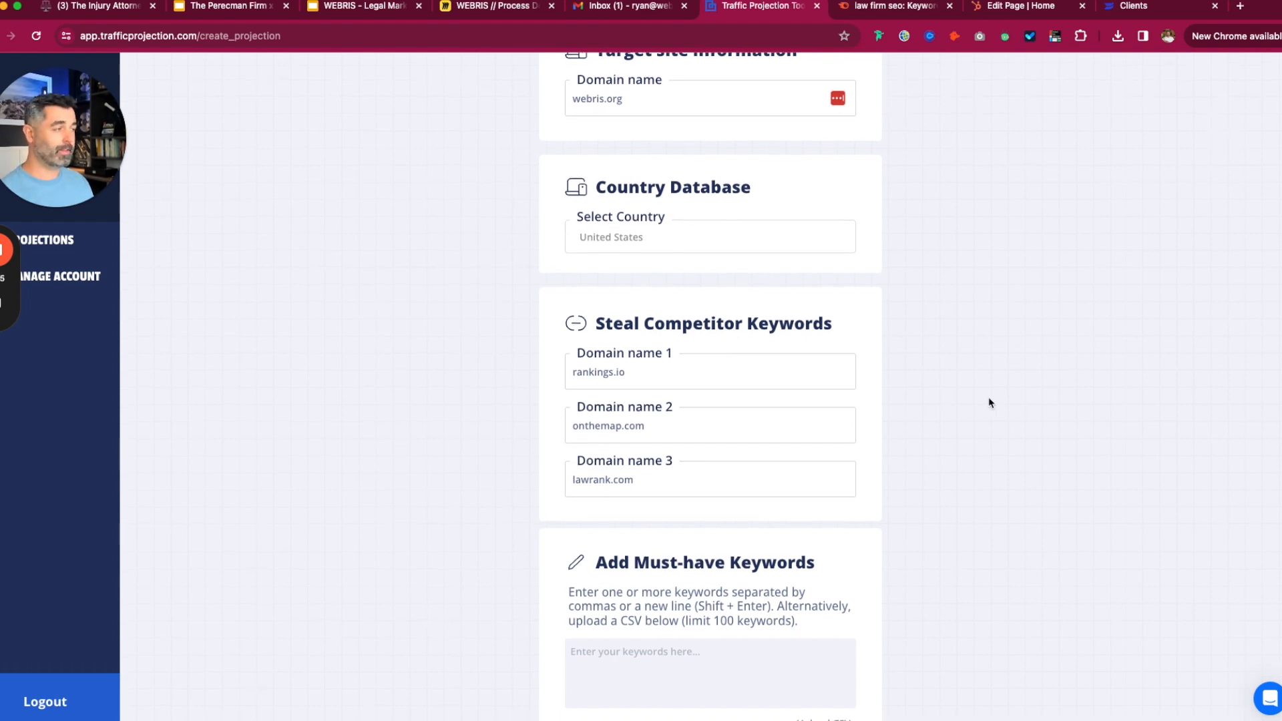
{"action": "scroll", "coordinate": [964, 372], "scroll_direction": "down", "scroll_amount": 2}
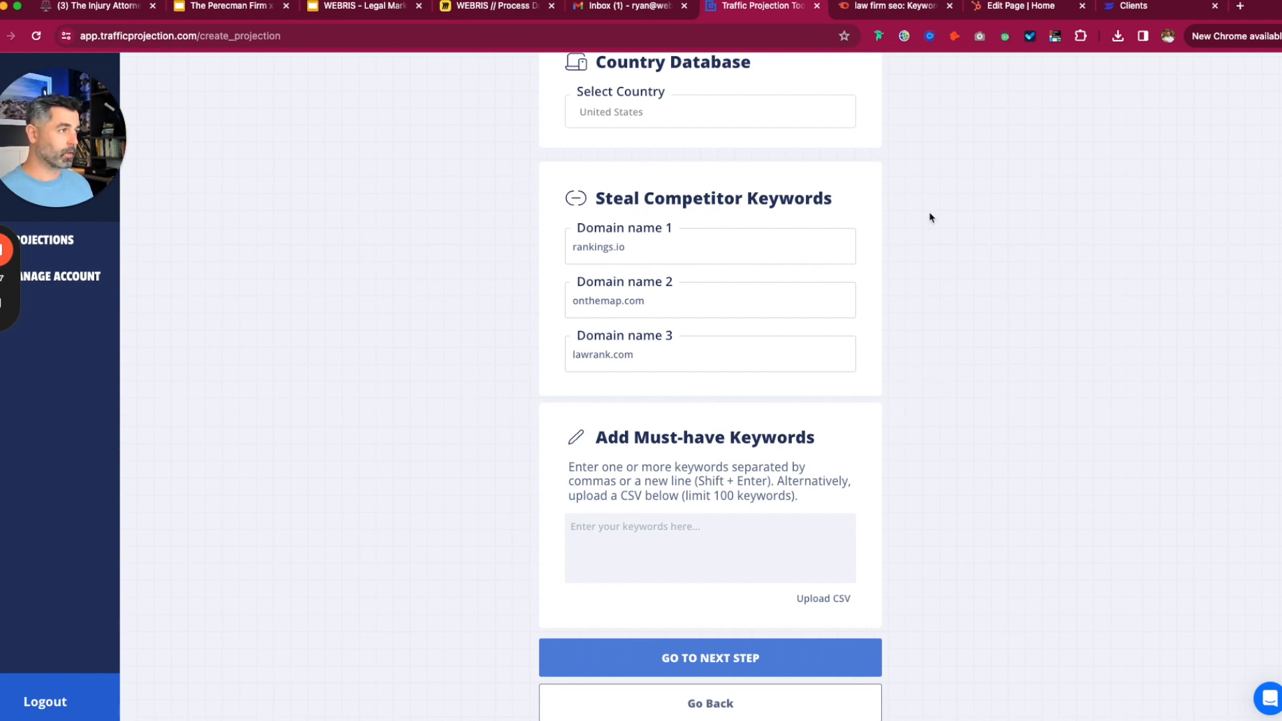
{"action": "left_click", "coordinate": [898, 8]}
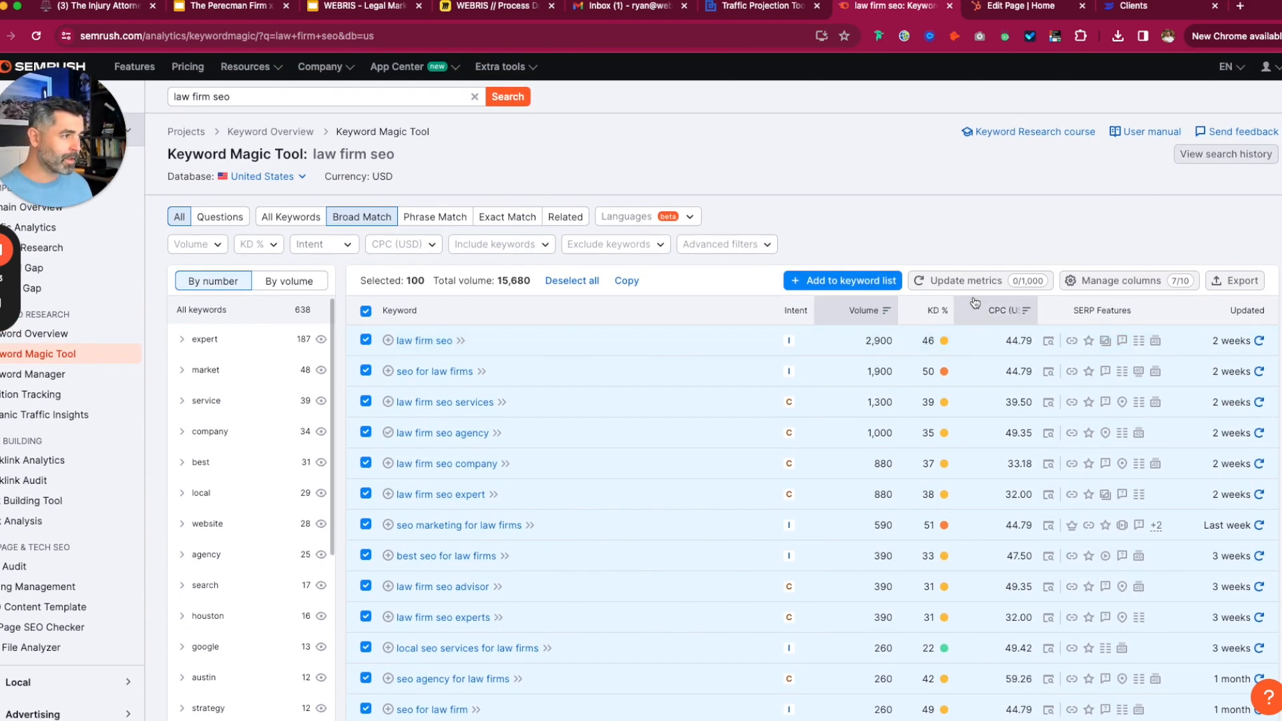
{"action": "left_click", "coordinate": [741, 8]}
- Upload law-firm-seo_broad-match_us_2024-03-27.csv with headers enabled, using the Keyword column
{"action": "left_click", "coordinate": [816, 599]}
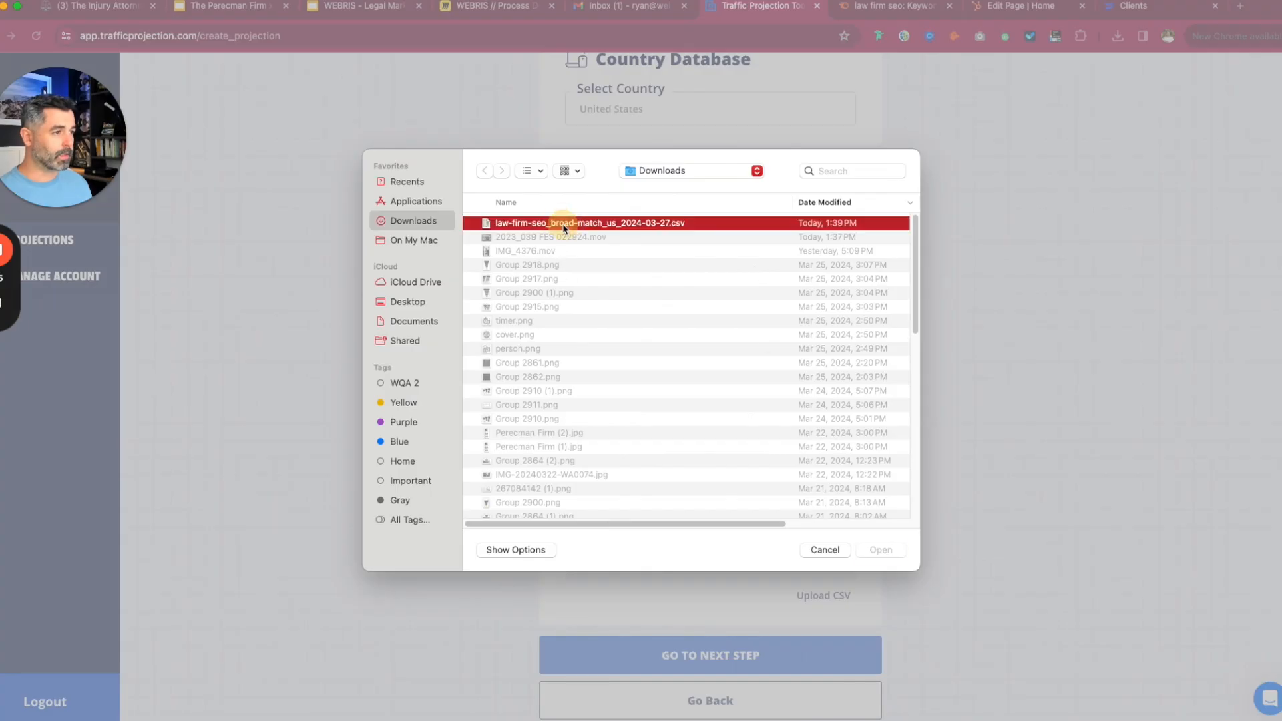
{"action": "double_click", "coordinate": [562, 223]}
{"action": "scroll", "coordinate": [751, 611], "scroll_direction": "down", "scroll_amount": 2}
{"action": "left_click", "coordinate": [775, 518]}
{"action": "left_click", "coordinate": [791, 549]}
{"action": "left_click", "coordinate": [805, 553]}
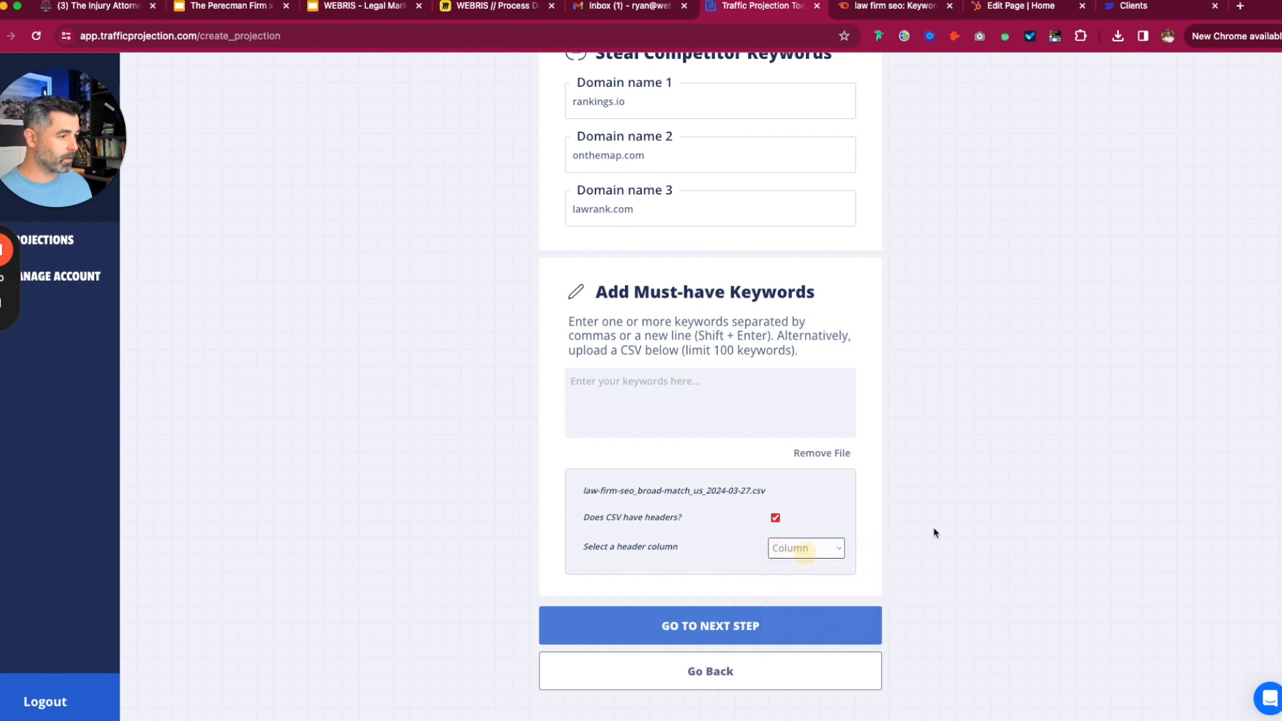
{"action": "scroll", "coordinate": [935, 518], "scroll_direction": "down", "scroll_amount": 8}
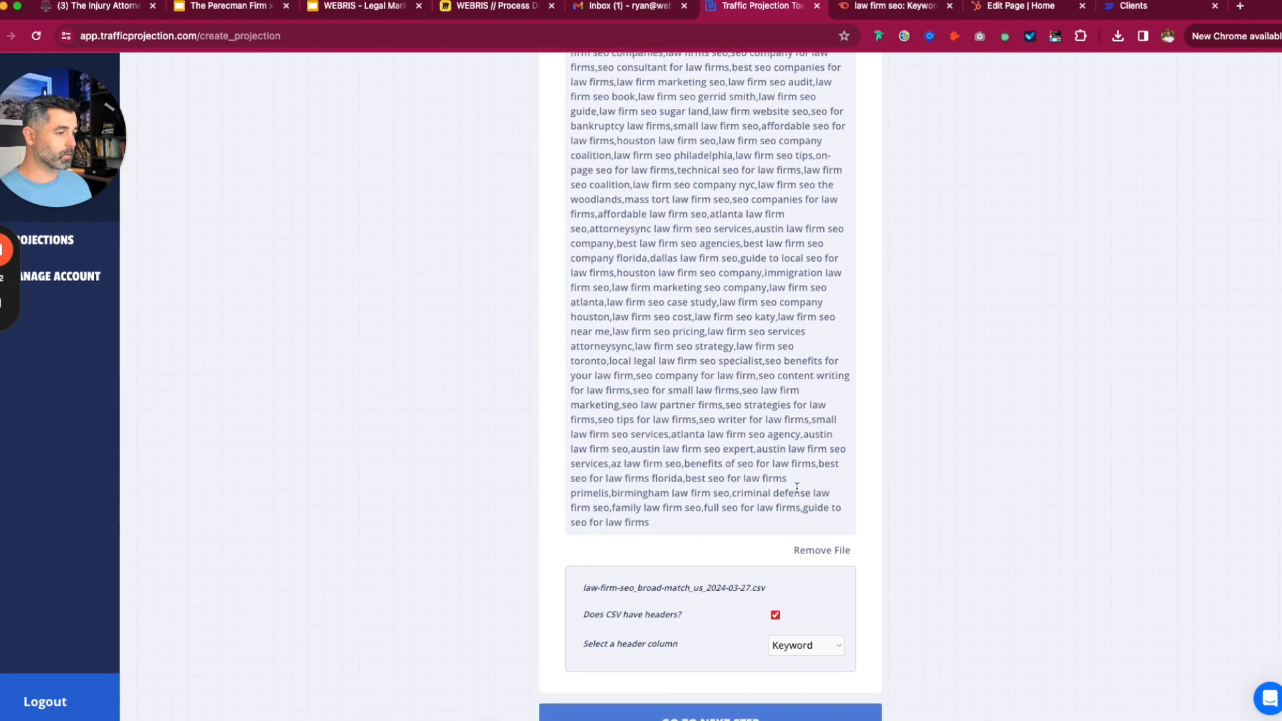
{"action": "scroll", "coordinate": [796, 488], "scroll_direction": "down", "scroll_amount": 3}
- Advance to the step-2 results with domain performance, search volume and value charts
{"action": "left_click", "coordinate": [755, 586]}
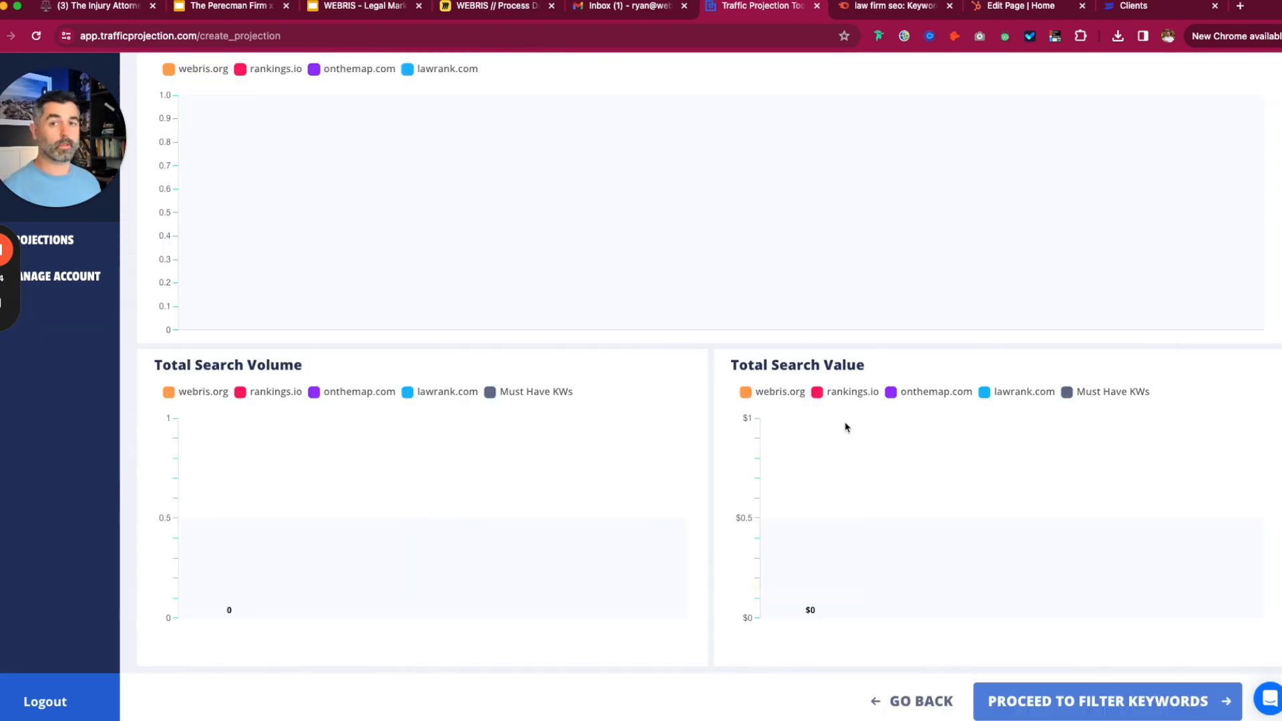
{"action": "scroll", "coordinate": [924, 403], "scroll_direction": "up", "scroll_amount": 2}
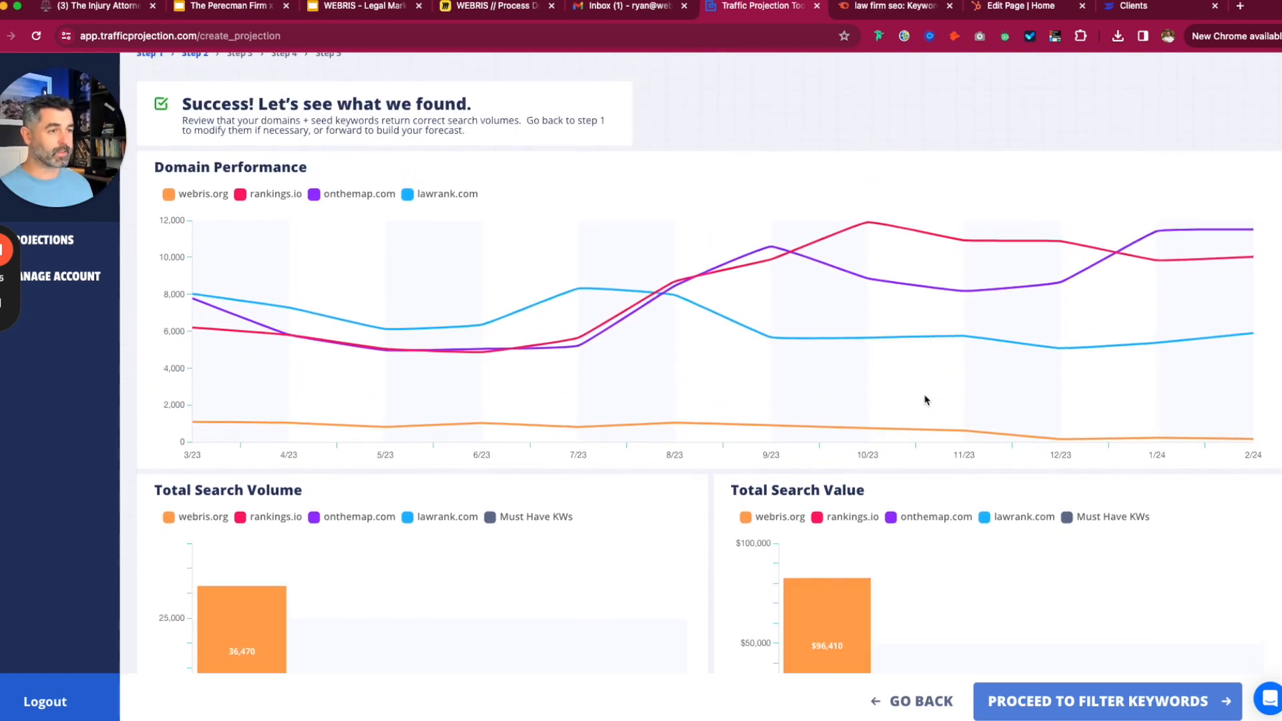
{"action": "scroll", "coordinate": [924, 400], "scroll_direction": "up", "scroll_amount": 1}
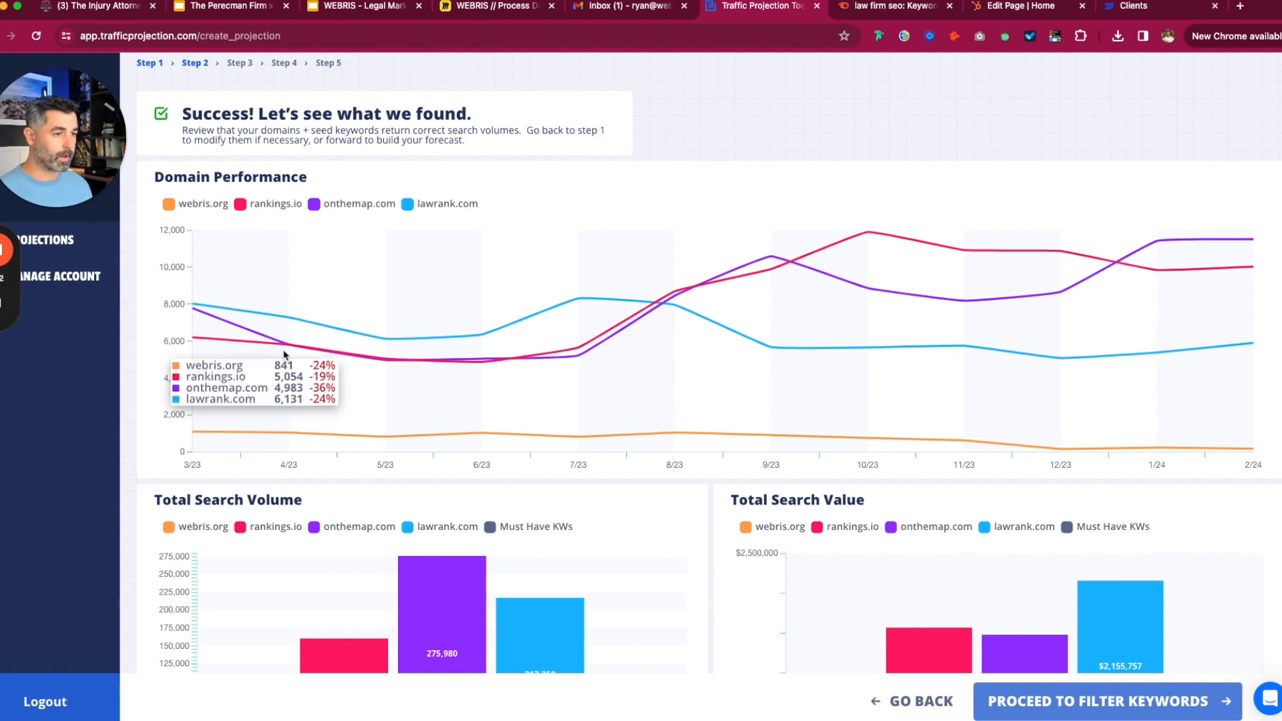
- Toggle each domain's line in the Domain Performance chart to compare trends, then restore all four
{"action": "mouse_move", "coordinate": [867, 236]}
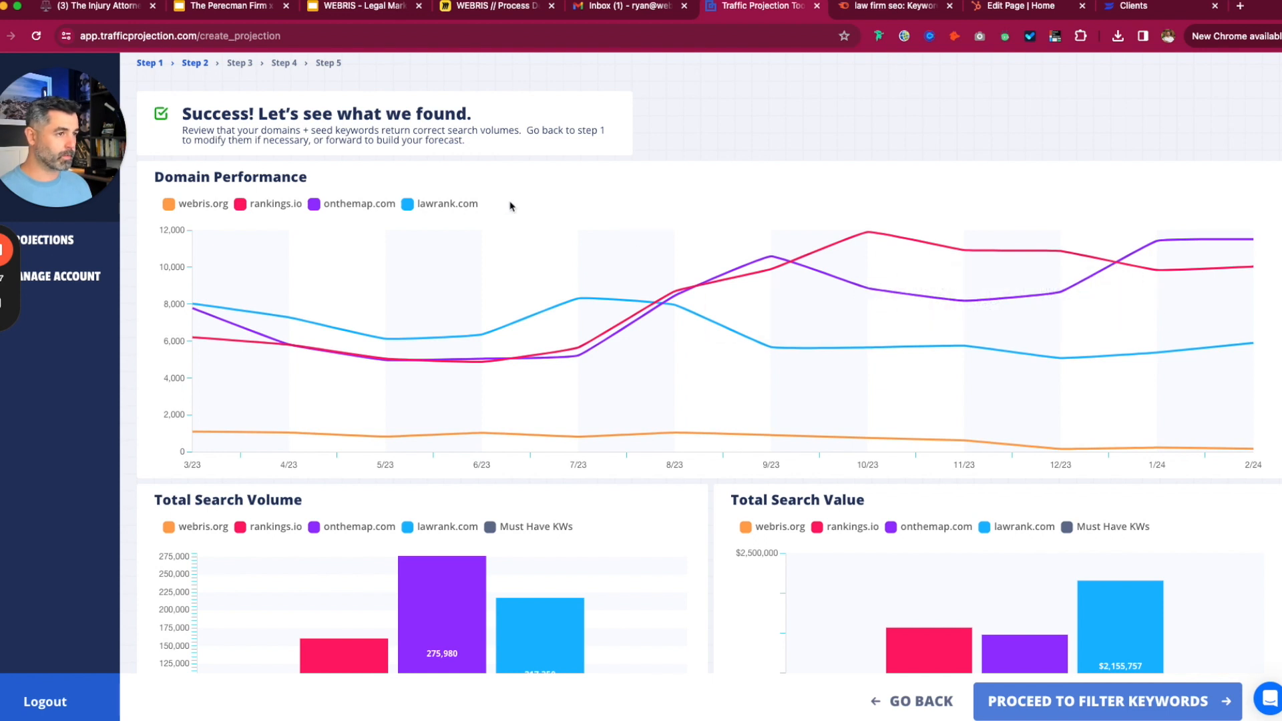
{"action": "left_click", "coordinate": [418, 206]}
{"action": "left_click", "coordinate": [254, 205]}
{"action": "left_click", "coordinate": [360, 203]}
{"action": "left_click", "coordinate": [213, 211]}
{"action": "left_click", "coordinate": [293, 206]}
{"action": "left_click", "coordinate": [361, 208]}
{"action": "left_click", "coordinate": [260, 208]}
{"action": "left_click", "coordinate": [442, 204]}
{"action": "left_click", "coordinate": [276, 204]}
{"action": "left_click", "coordinate": [204, 204]}
{"action": "scroll", "coordinate": [614, 262], "scroll_direction": "down", "scroll_amount": 1}
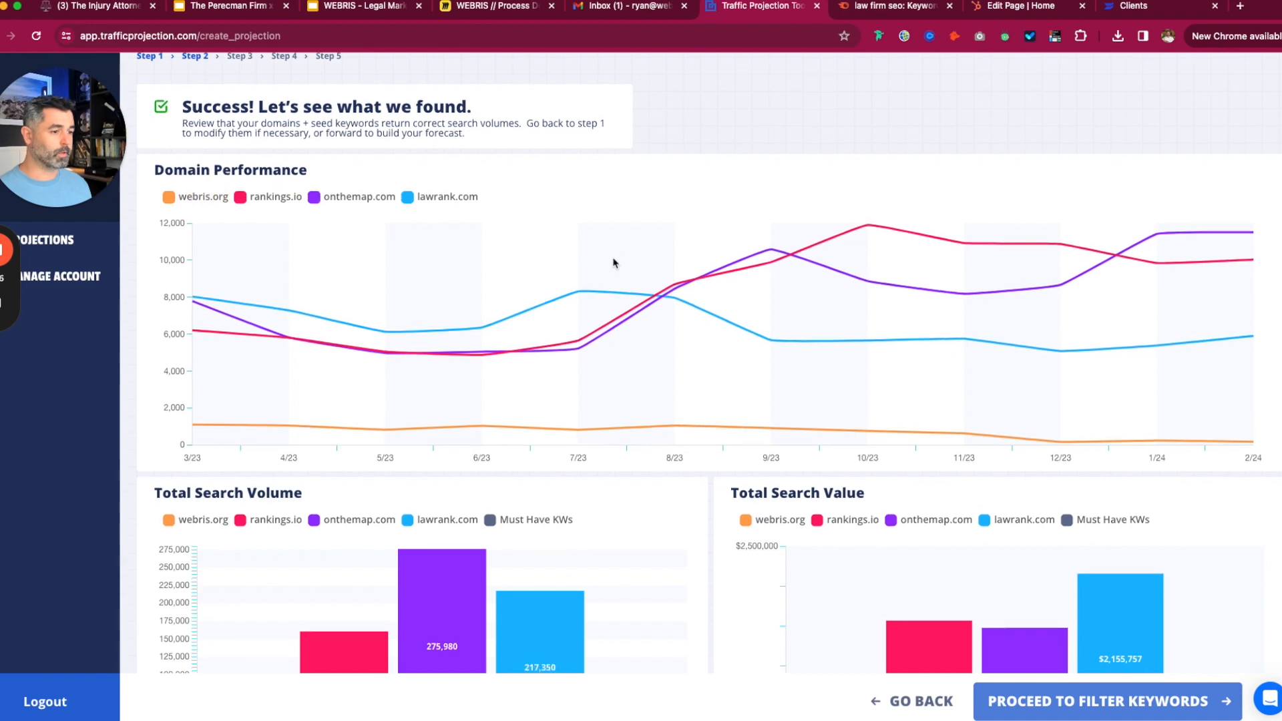
{"action": "scroll", "coordinate": [613, 262], "scroll_direction": "down", "scroll_amount": 2}
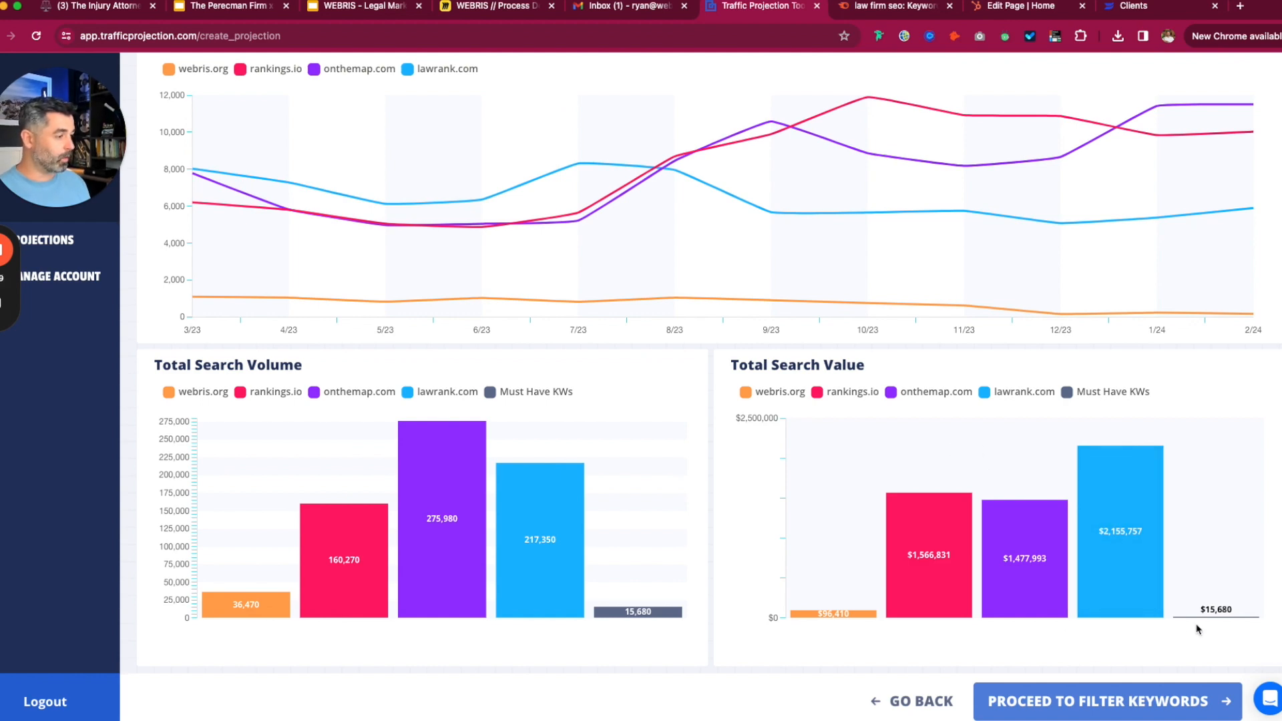
{"action": "left_click", "coordinate": [1110, 708]}
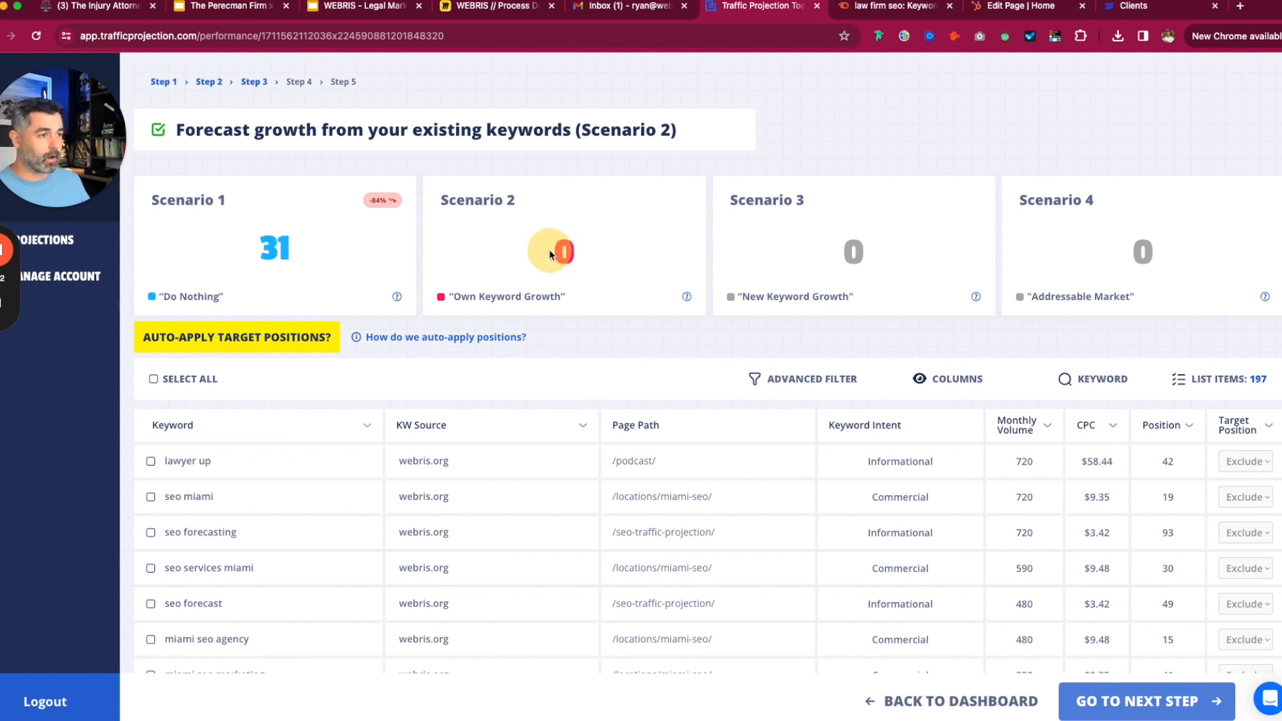
{"action": "left_click_drag", "start_coordinate": [676, 132], "coordinate": [186, 131]}
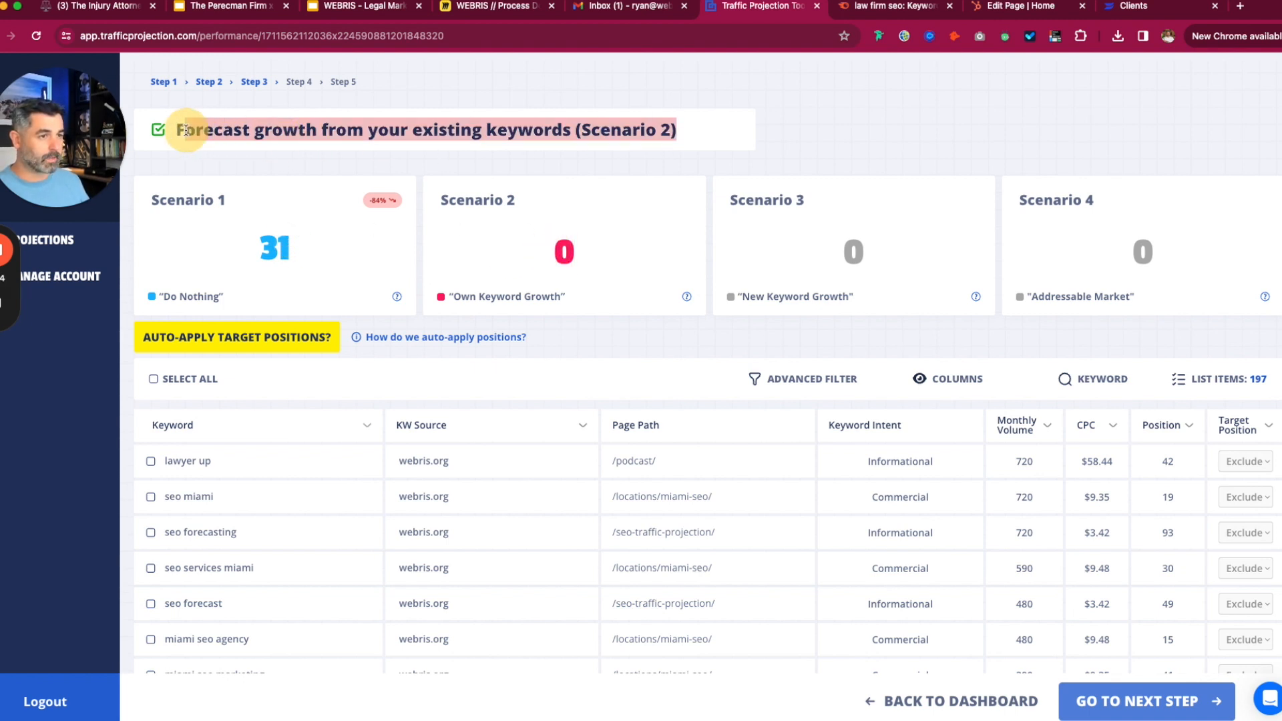
{"action": "left_click", "coordinate": [527, 323]}
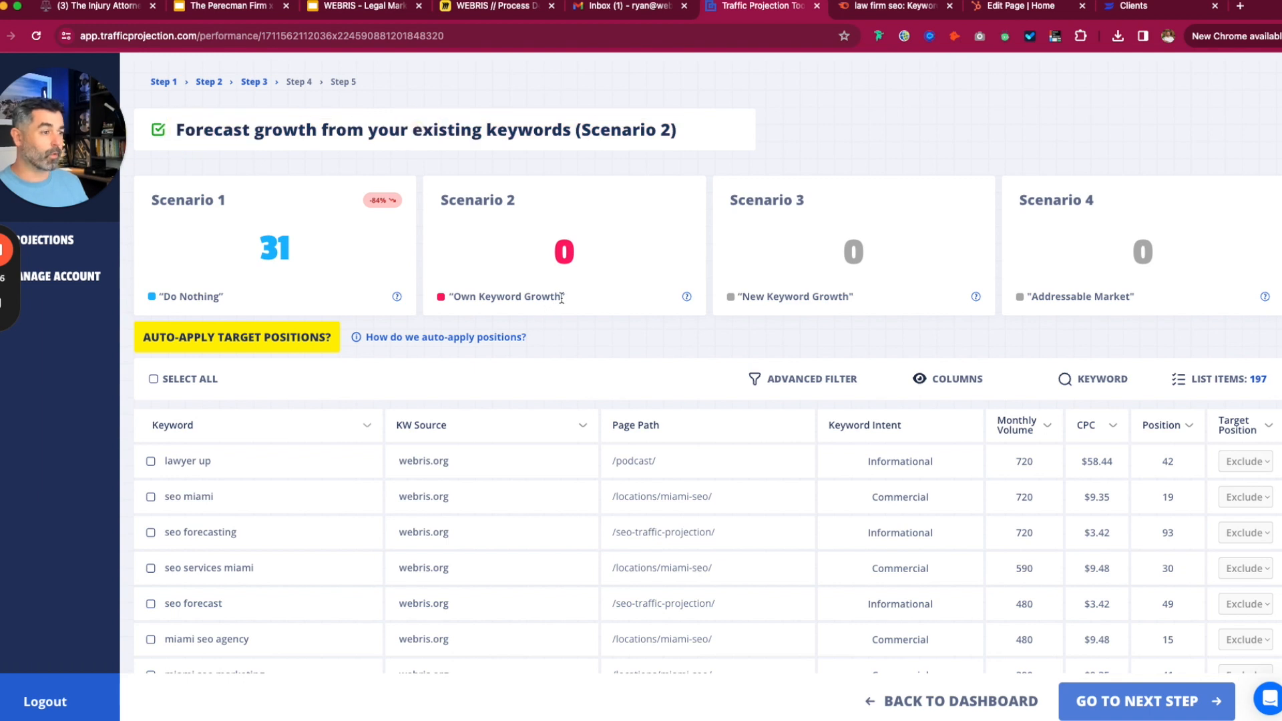
{"action": "left_click_drag", "start_coordinate": [561, 298], "coordinate": [441, 294]}
{"action": "left_click", "coordinate": [605, 330]}
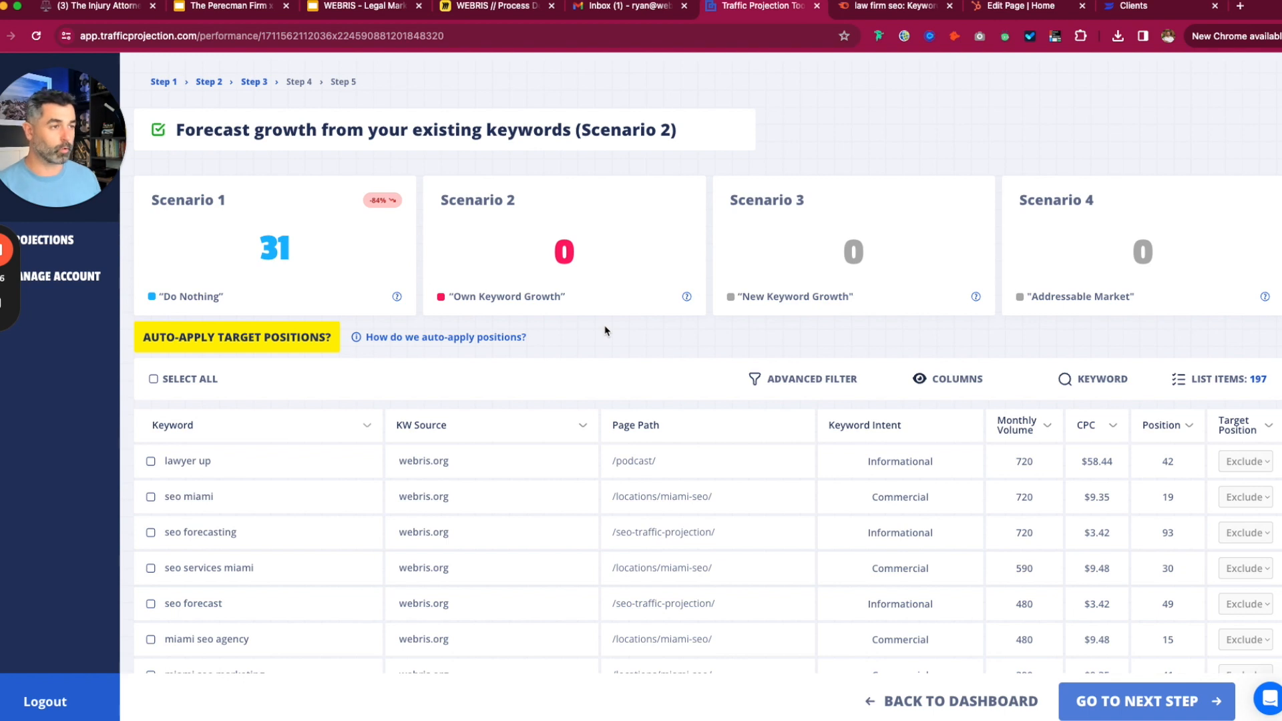
{"action": "scroll", "coordinate": [646, 380], "scroll_direction": "down", "scroll_amount": 3}
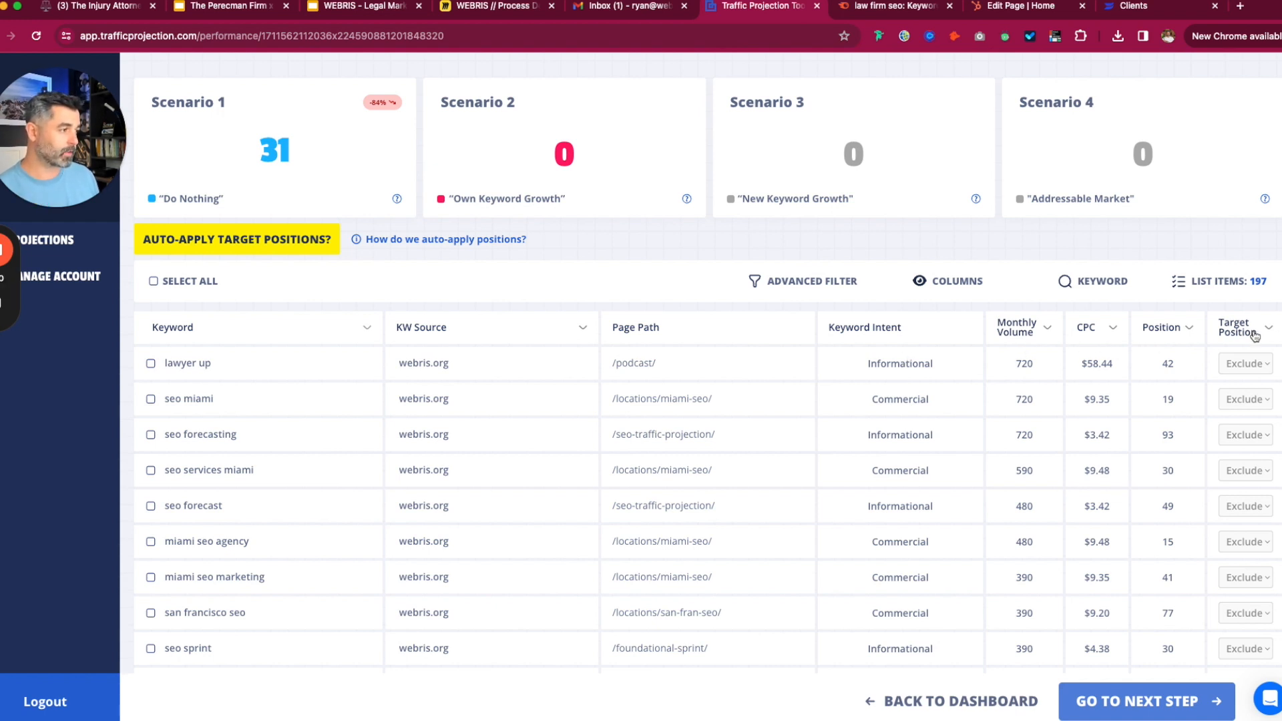
{"action": "scroll", "coordinate": [1205, 255], "scroll_direction": "up", "scroll_amount": 1}
{"action": "scroll", "coordinate": [1205, 254], "scroll_direction": "up", "scroll_amount": 1}
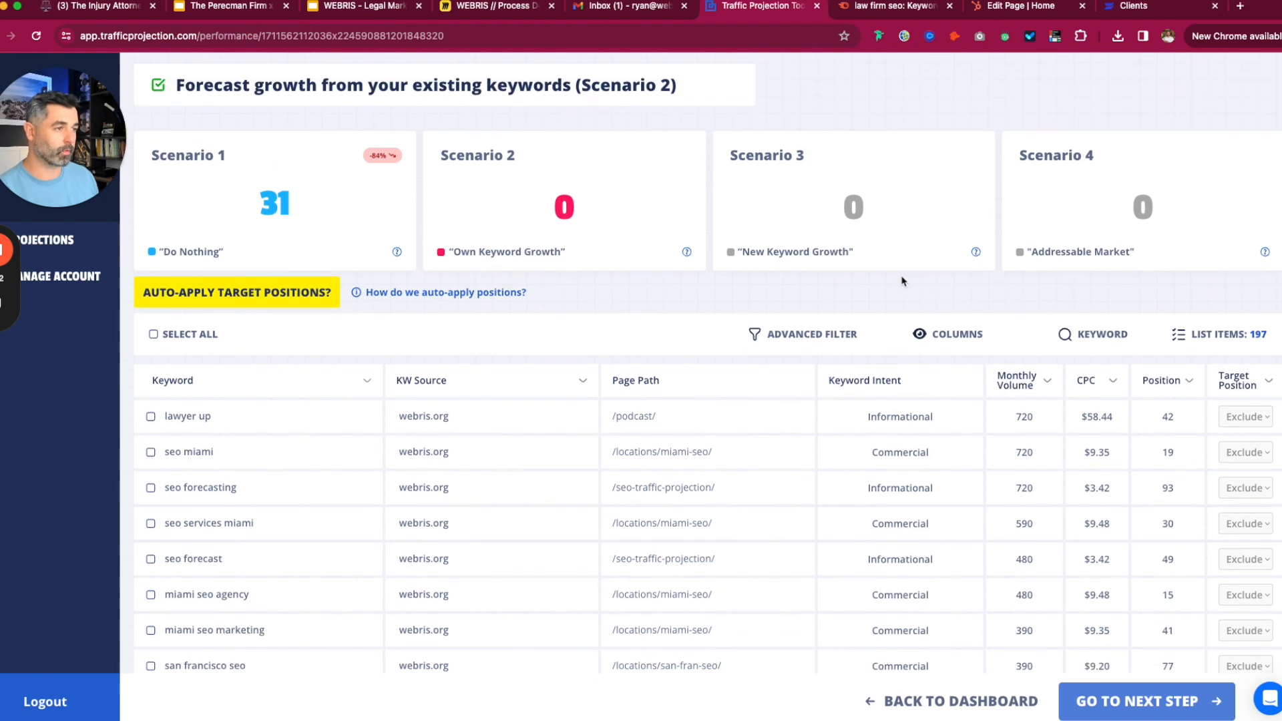
- Set the lawyer up keyword's target position to 1
{"action": "left_click", "coordinate": [1239, 417]}
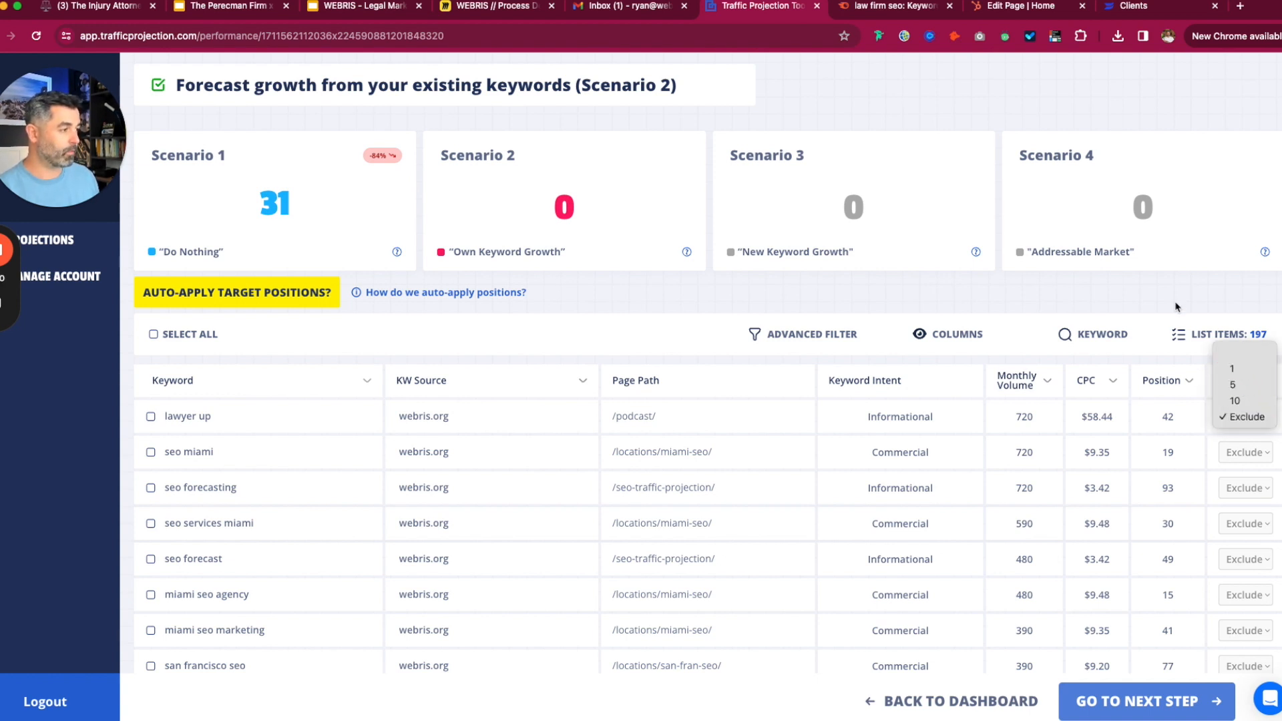
{"action": "left_click", "coordinate": [1176, 300]}
{"action": "left_click", "coordinate": [1245, 415]}
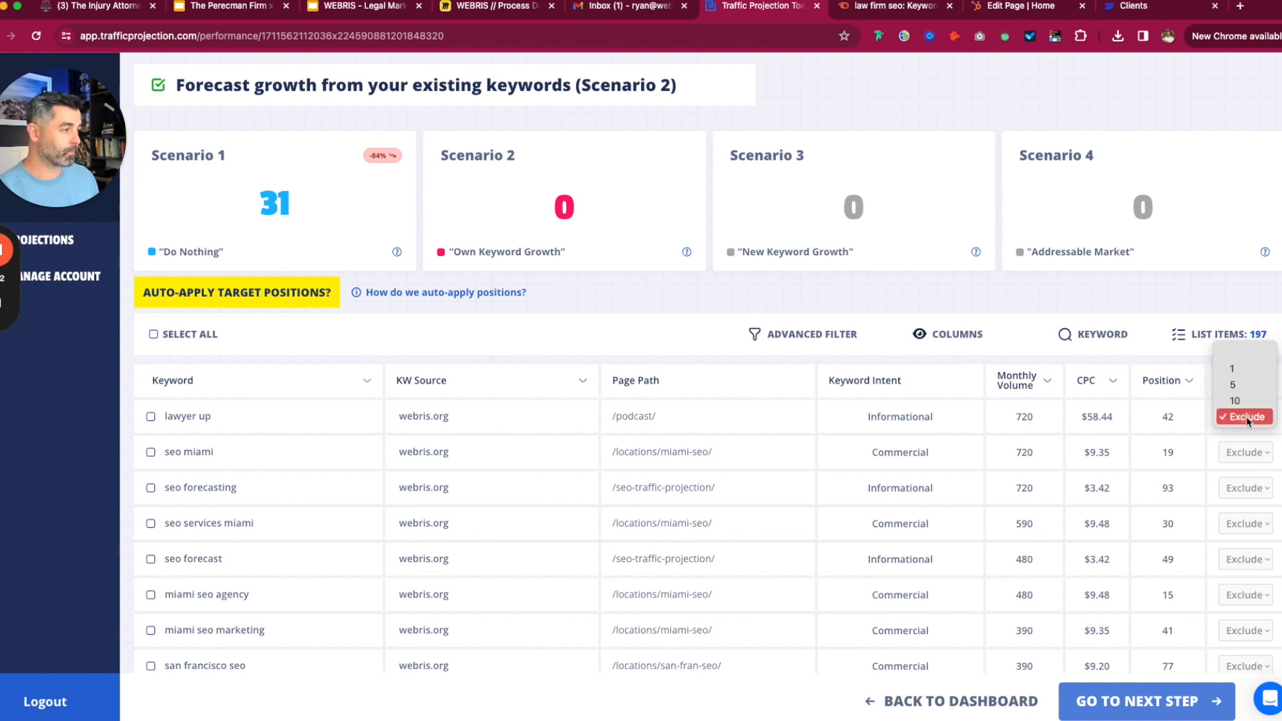
{"action": "left_click", "coordinate": [1244, 369]}
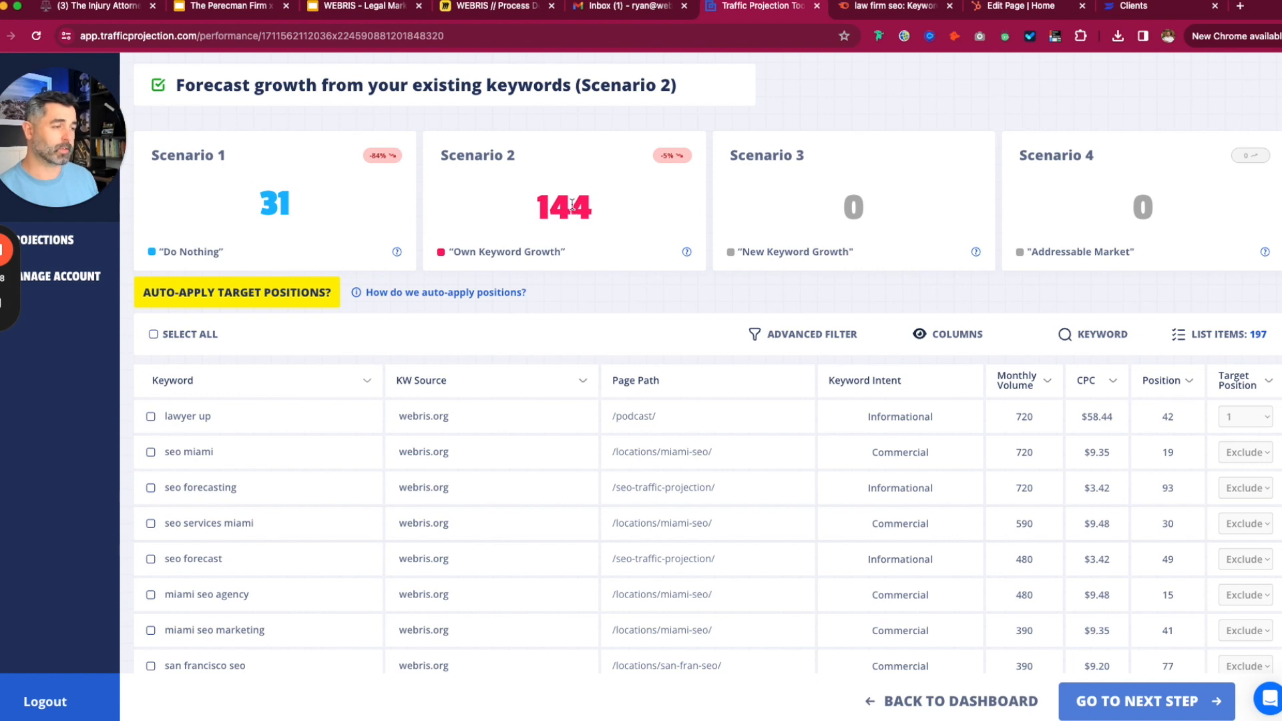
{"action": "double_click", "coordinate": [1025, 413]}
{"action": "left_click", "coordinate": [998, 296]}
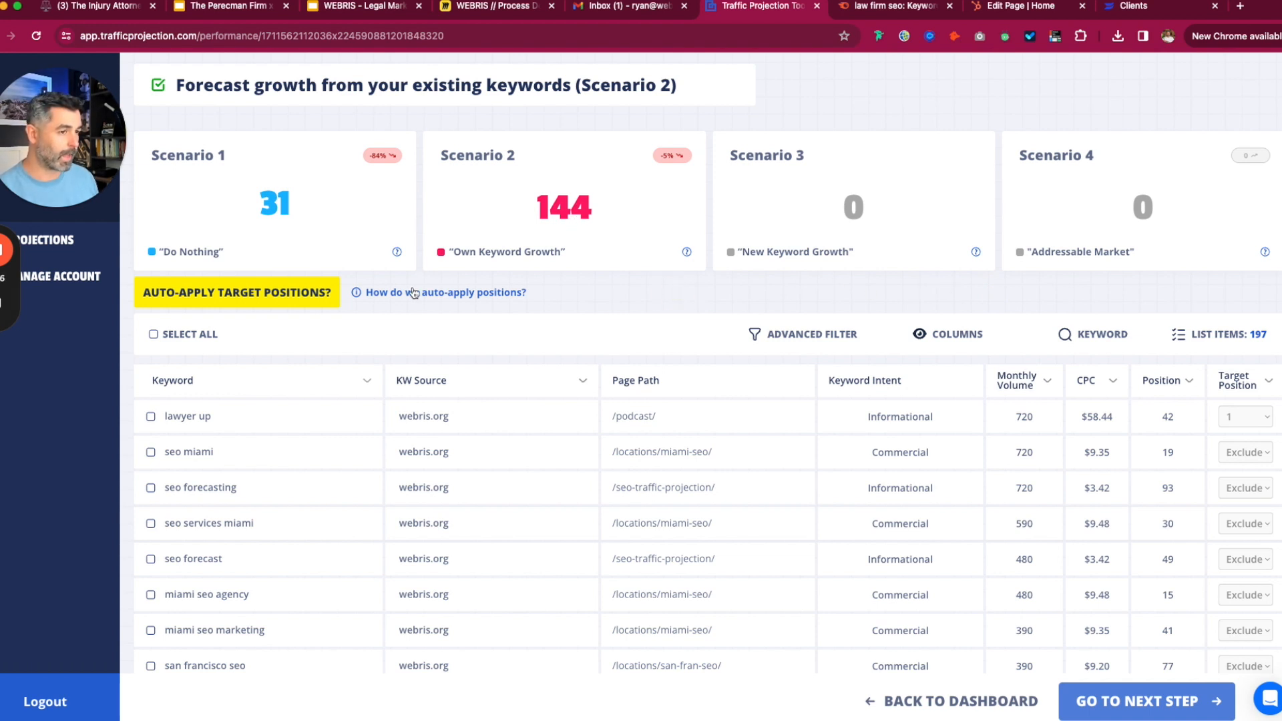
- Auto-apply target positions to all keywords, raising Scenario 2 to 172
{"action": "mouse_move", "coordinate": [434, 297]}
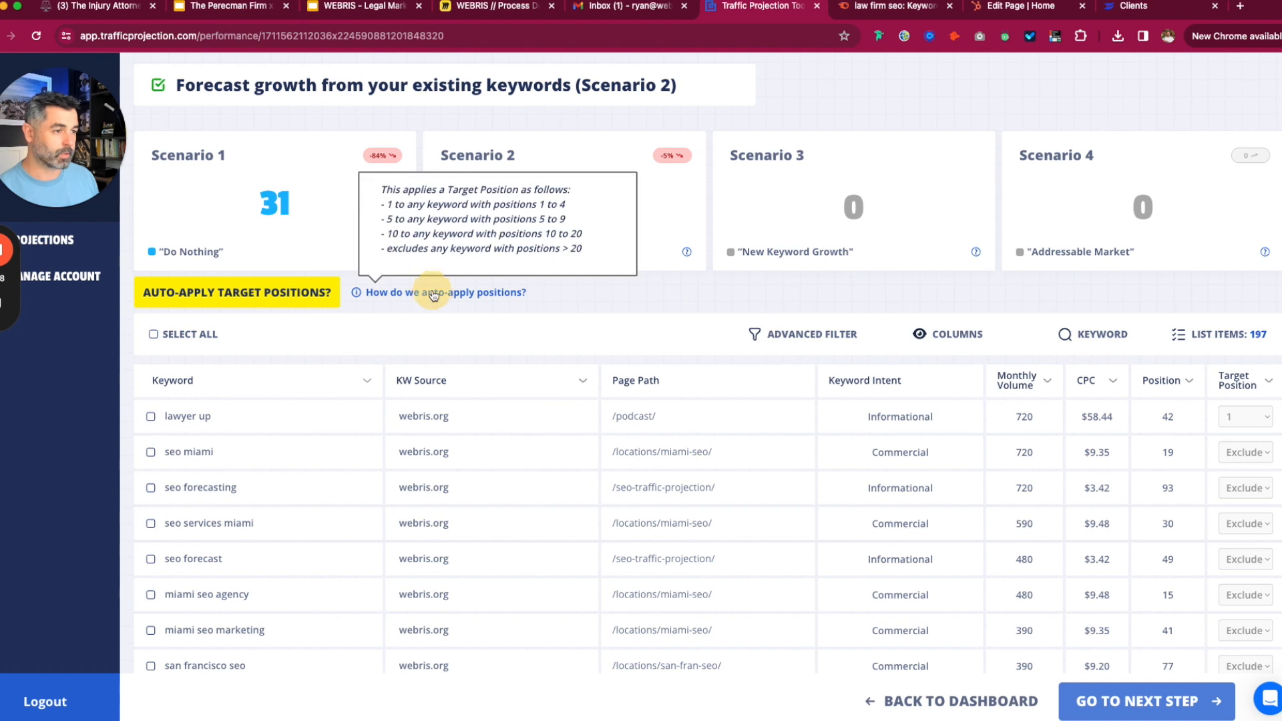
{"action": "left_click_drag", "start_coordinate": [588, 249], "coordinate": [364, 249]}
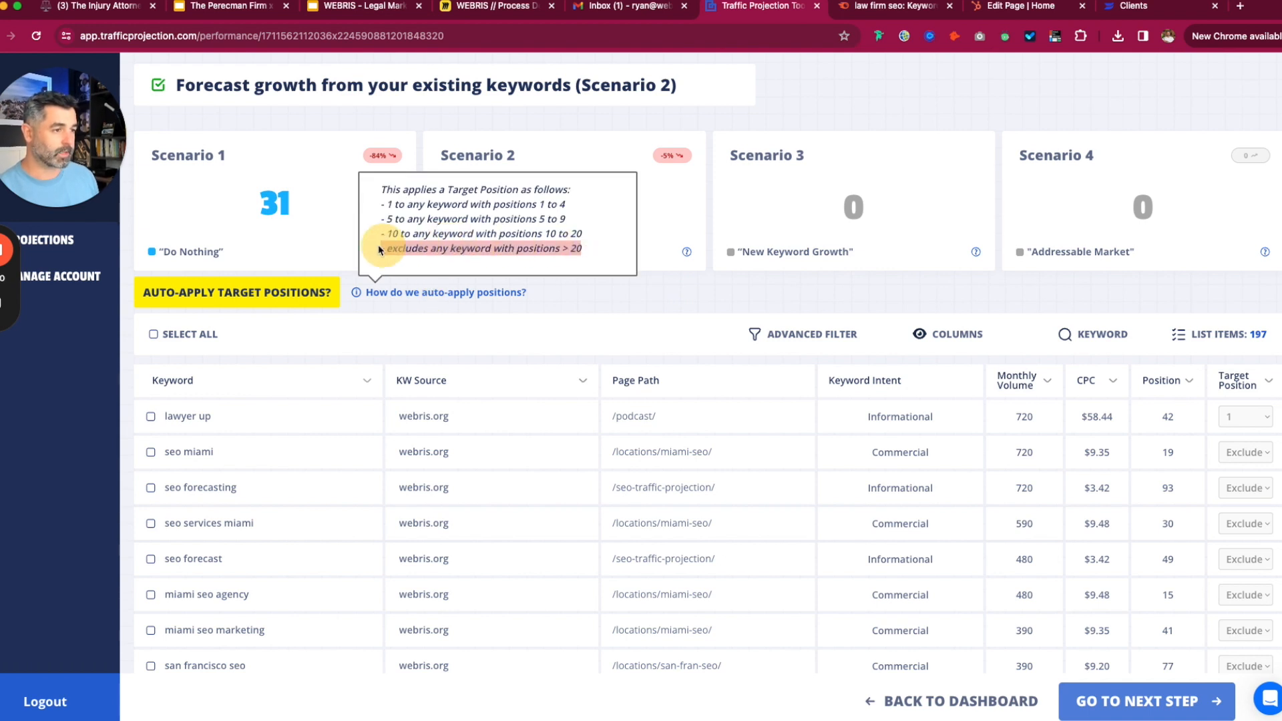
{"action": "mouse_move", "coordinate": [593, 238]}
{"action": "left_mouse_down"}
{"action": "mouse_move", "coordinate": [497, 235]}
{"action": "mouse_move", "coordinate": [588, 239]}
{"action": "left_mouse_up"}
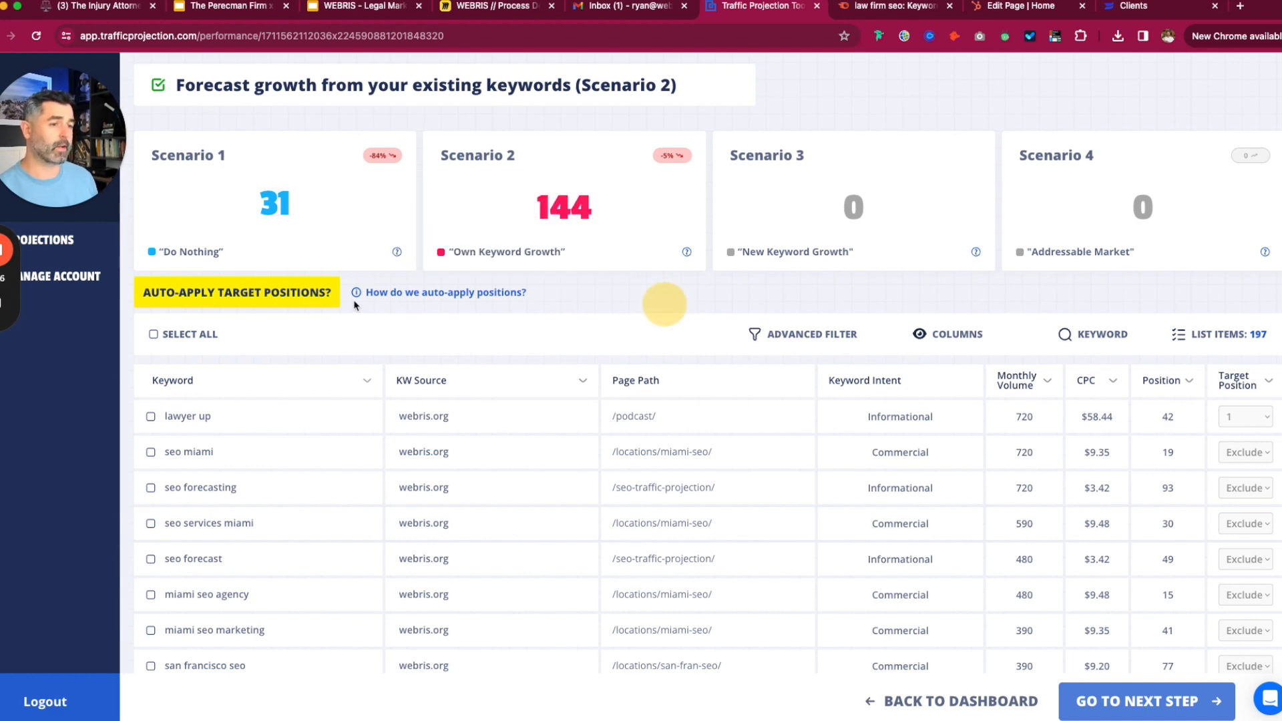
{"action": "left_click", "coordinate": [277, 295]}
{"action": "left_click", "coordinate": [730, 241]}
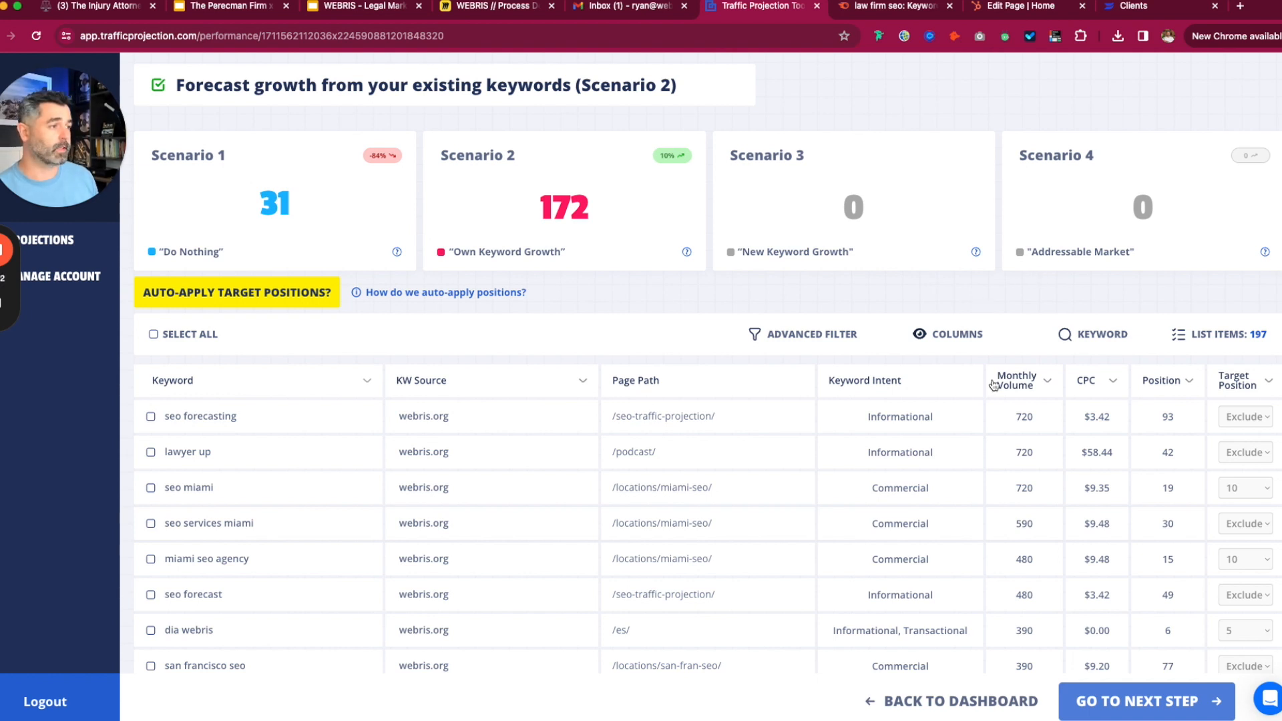
- Add a Page Path 'contains miami-seo' filter, leaving 45 /locations/miami-seo/ keywords
{"action": "left_click", "coordinate": [839, 337]}
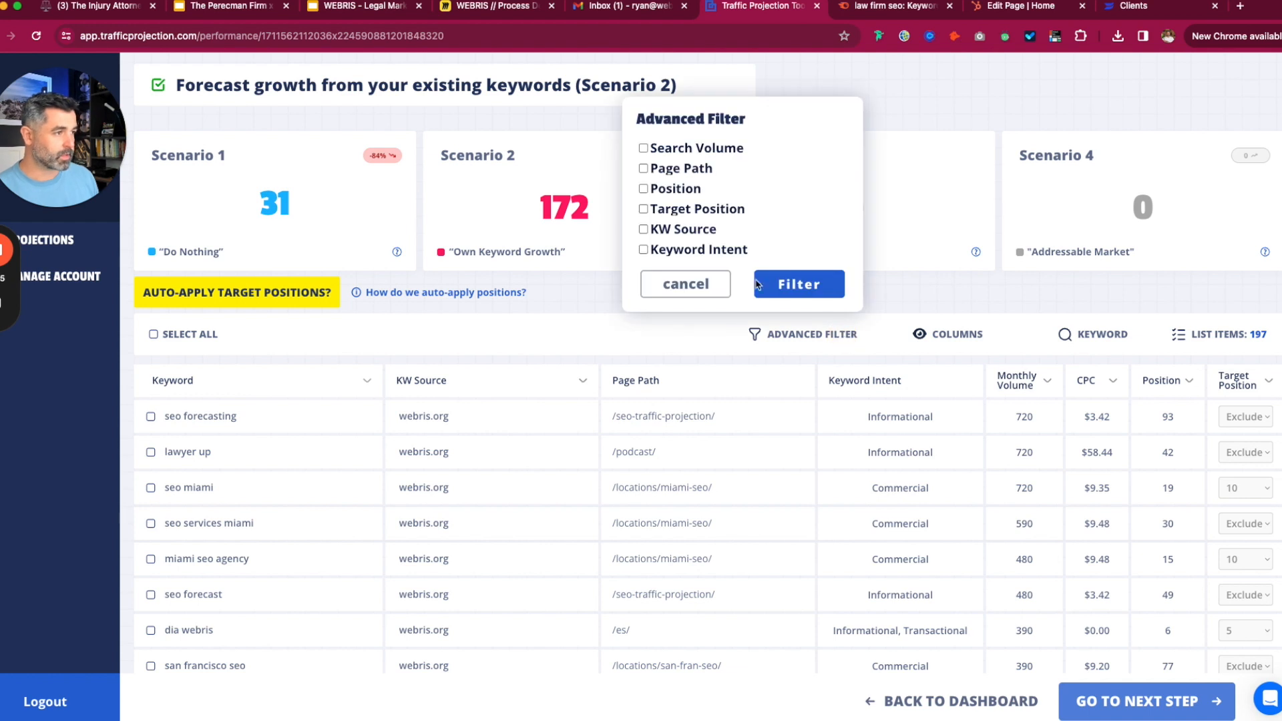
{"action": "left_click", "coordinate": [579, 296]}
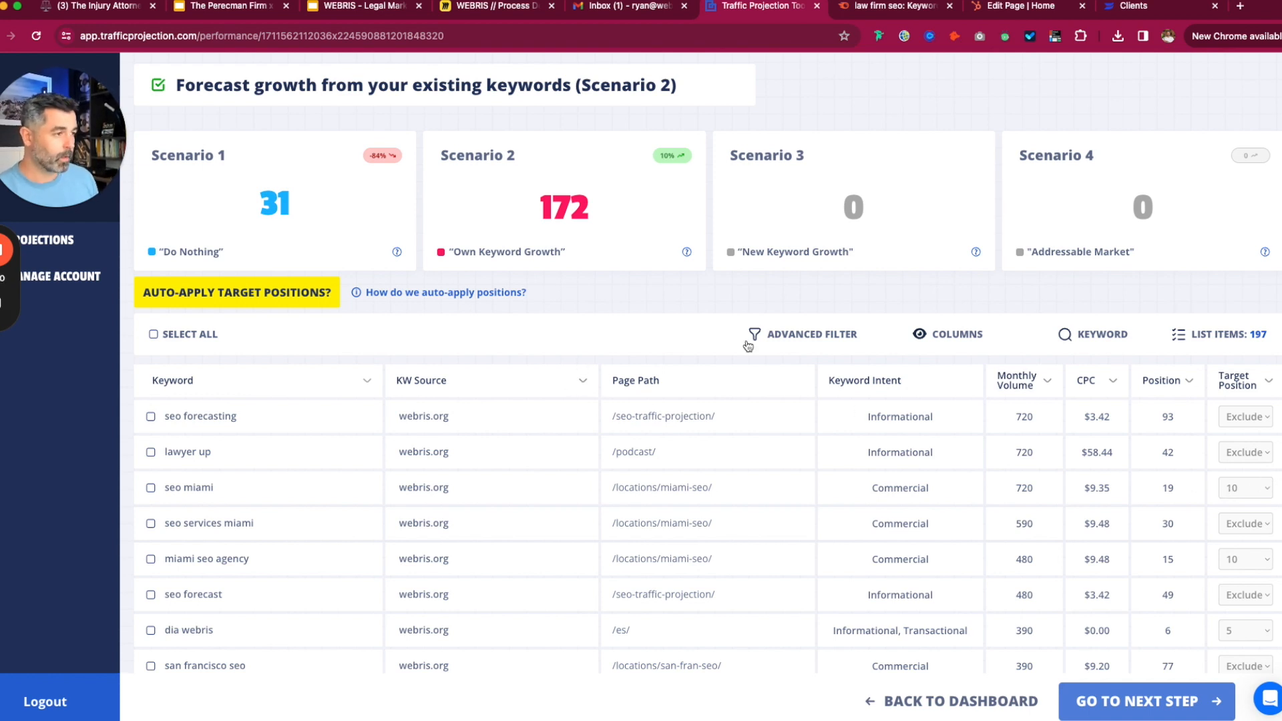
{"action": "left_click", "coordinate": [835, 333]}
{"action": "left_click", "coordinate": [699, 171]}
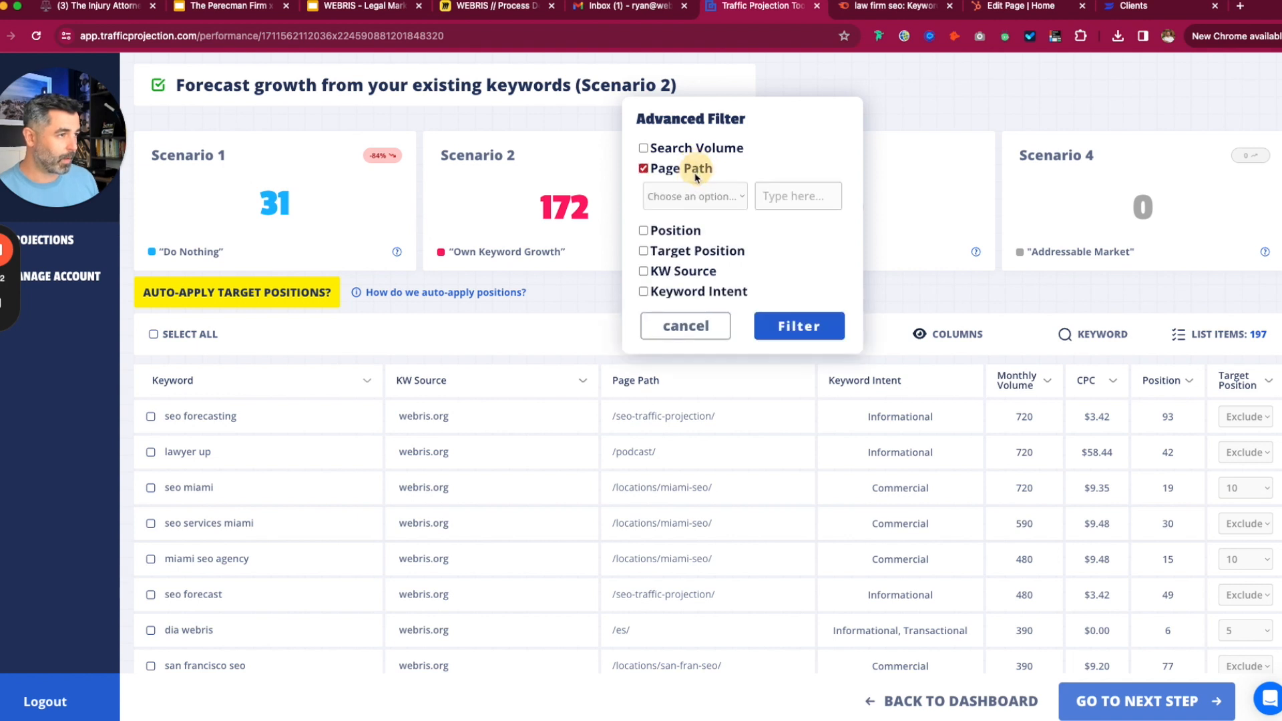
{"action": "left_click", "coordinate": [695, 195]}
{"action": "left_click", "coordinate": [715, 197]}
{"action": "left_click", "coordinate": [794, 195]}
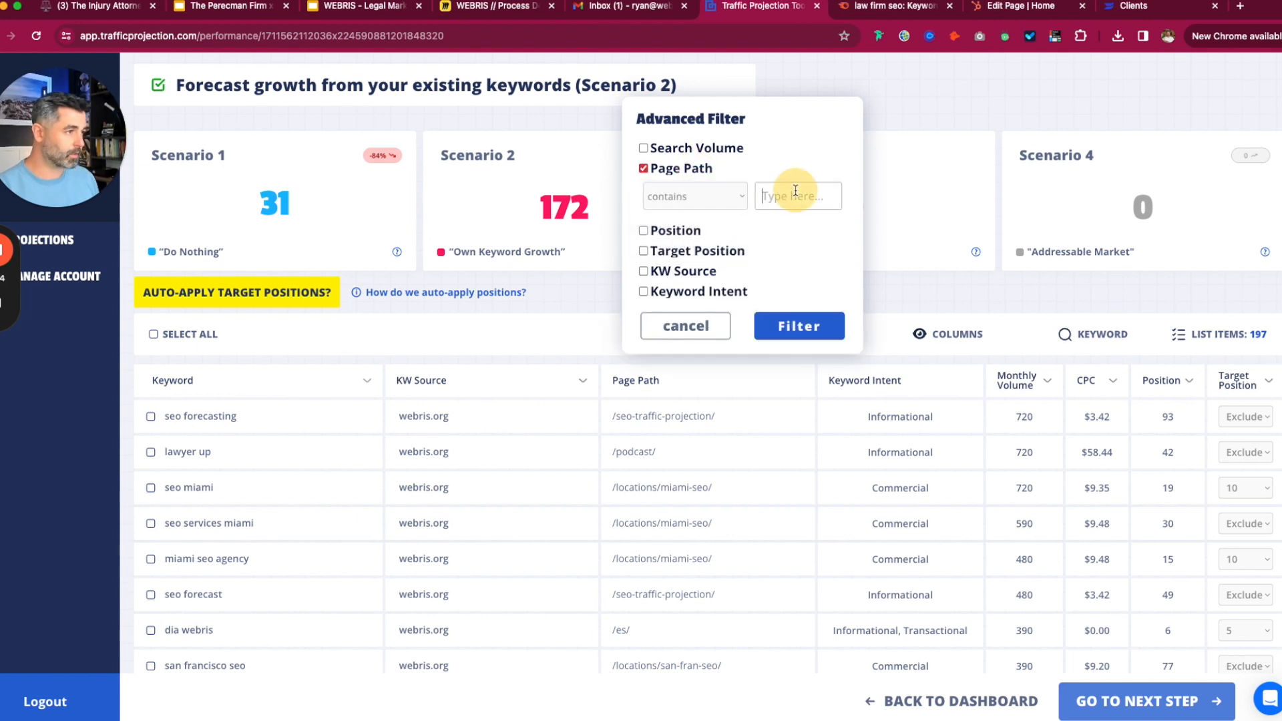
{"action": "type", "text": "miami"}
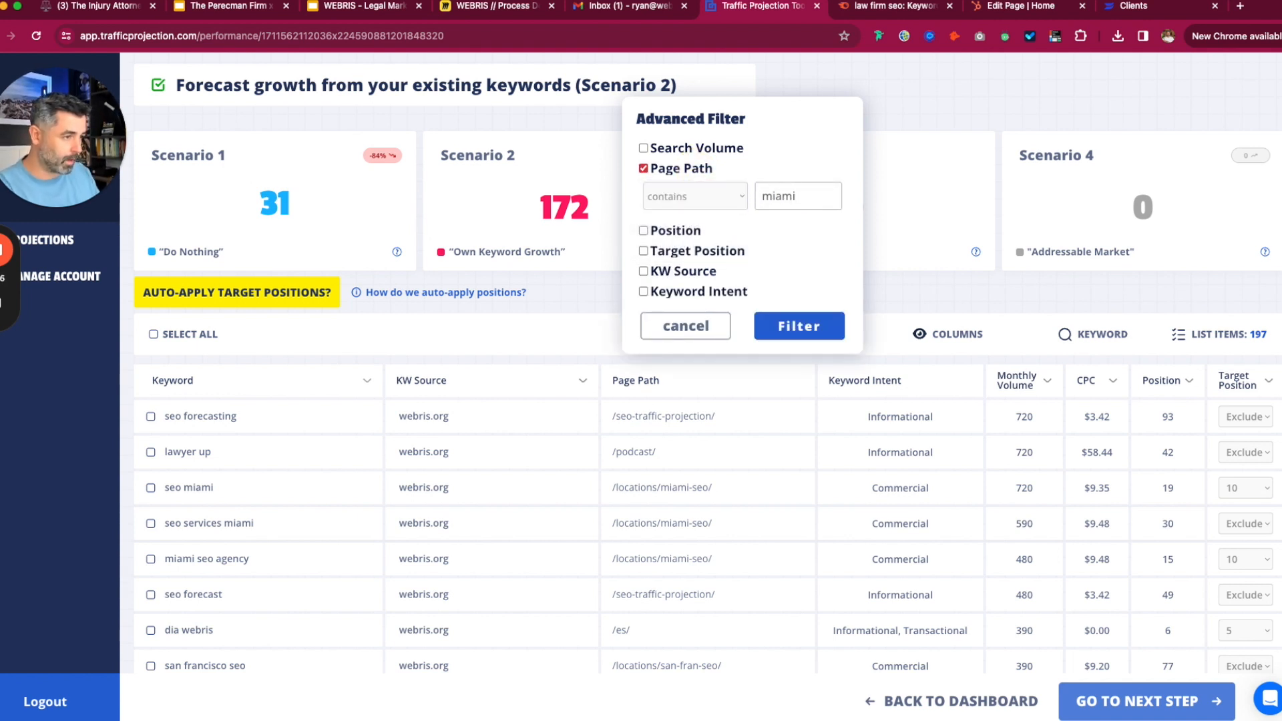
{"action": "type", "text": "-seo"}
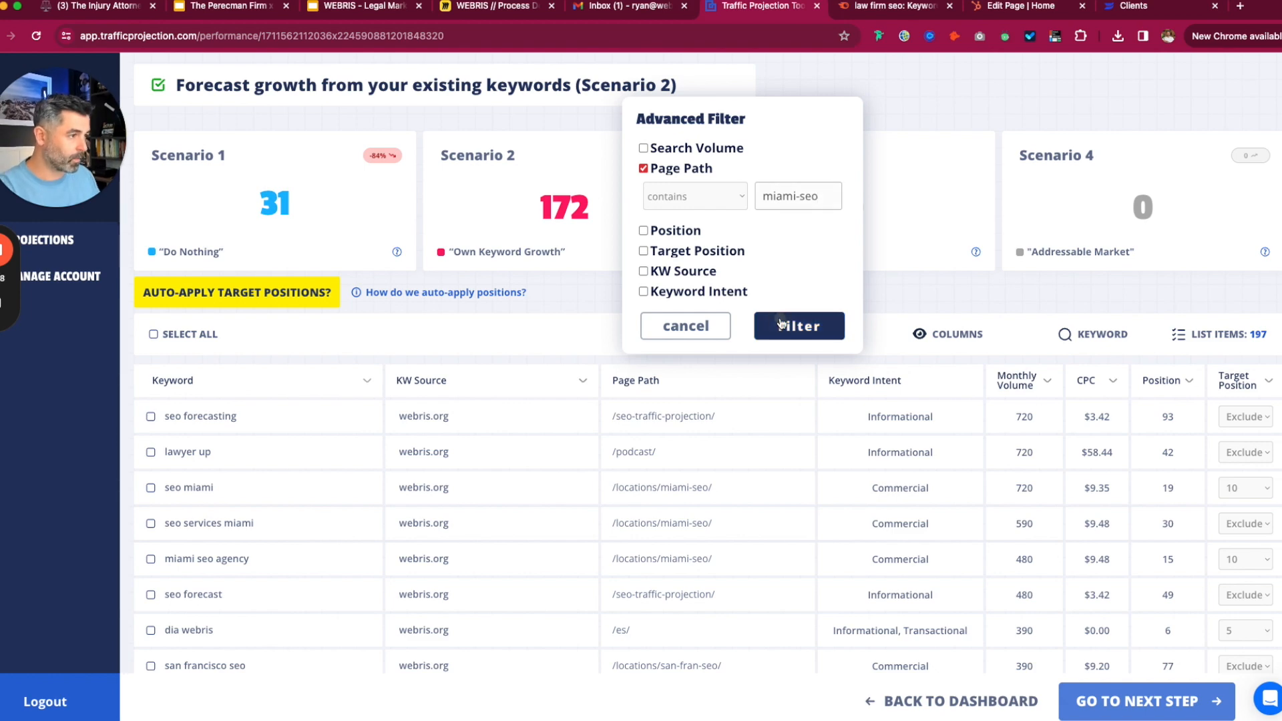
{"action": "left_click", "coordinate": [794, 325]}
{"action": "scroll", "coordinate": [639, 412], "scroll_direction": "down", "scroll_amount": 7}
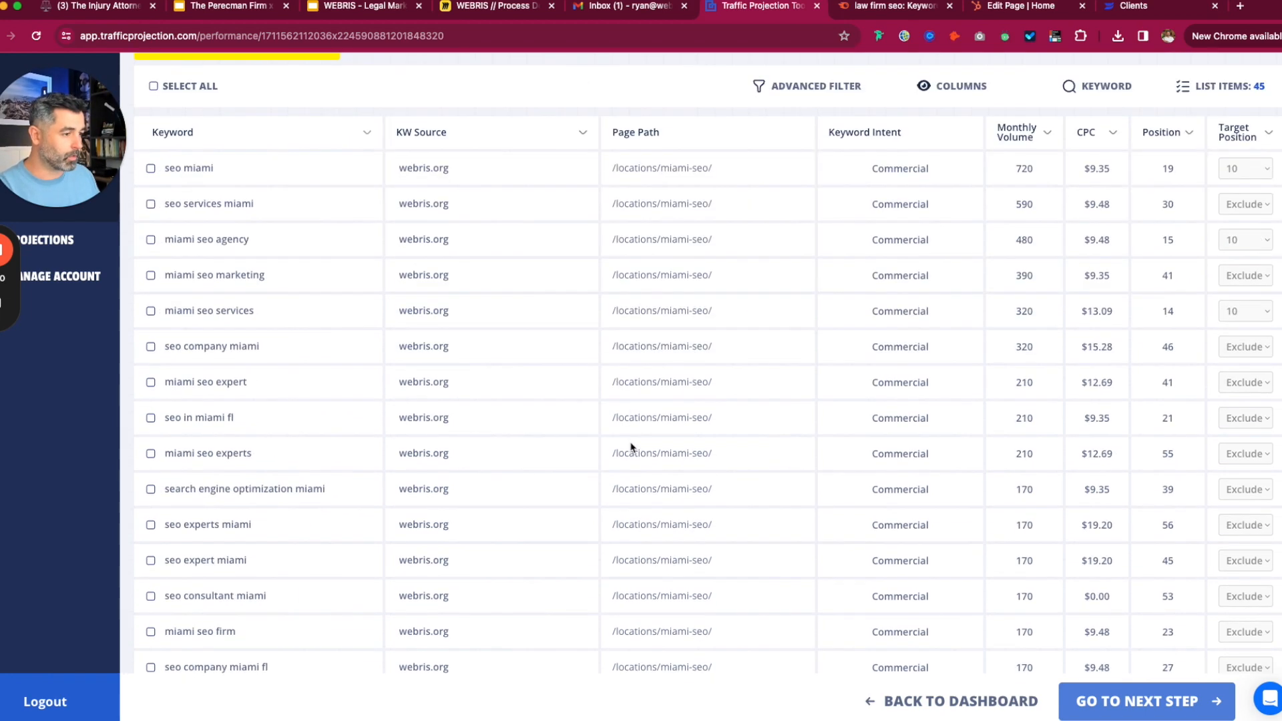
{"action": "scroll", "coordinate": [632, 434], "scroll_direction": "up", "scroll_amount": 8}
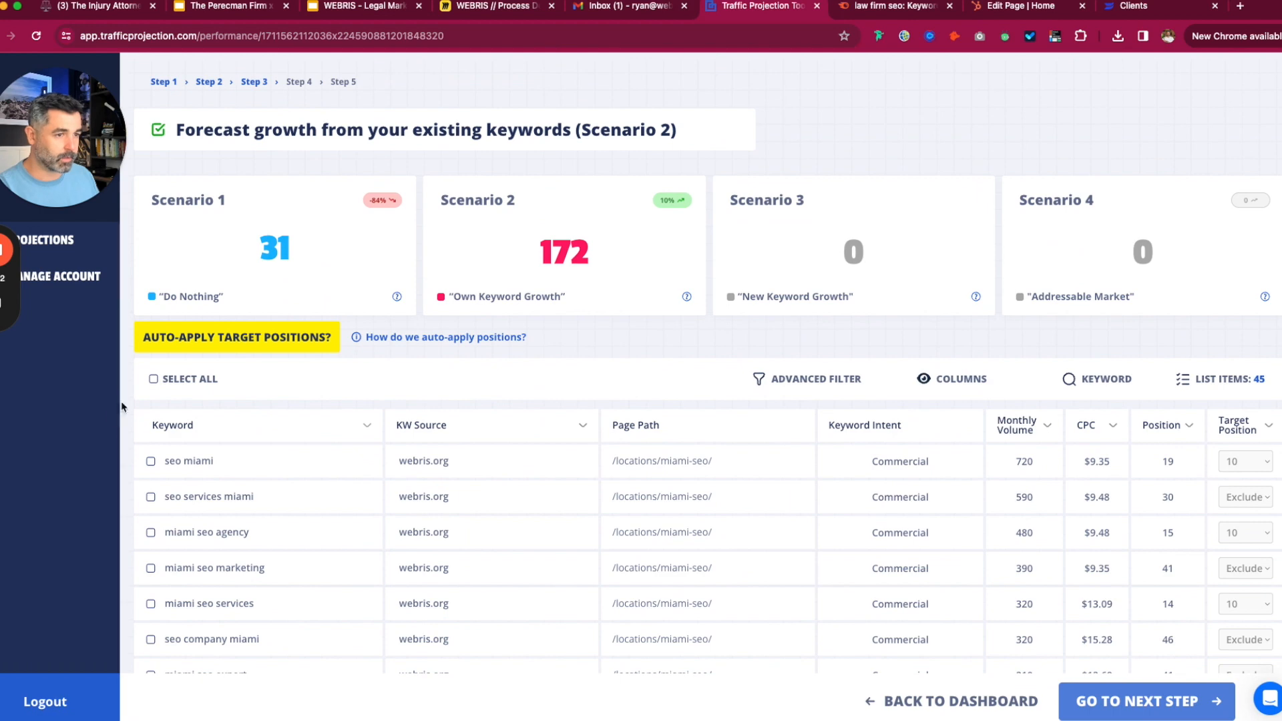
- Bulk-set target position 5 for all 45 filtered miami-seo keywords
{"action": "left_click", "coordinate": [153, 378]}
{"action": "scroll", "coordinate": [393, 403], "scroll_direction": "down", "scroll_amount": 1}
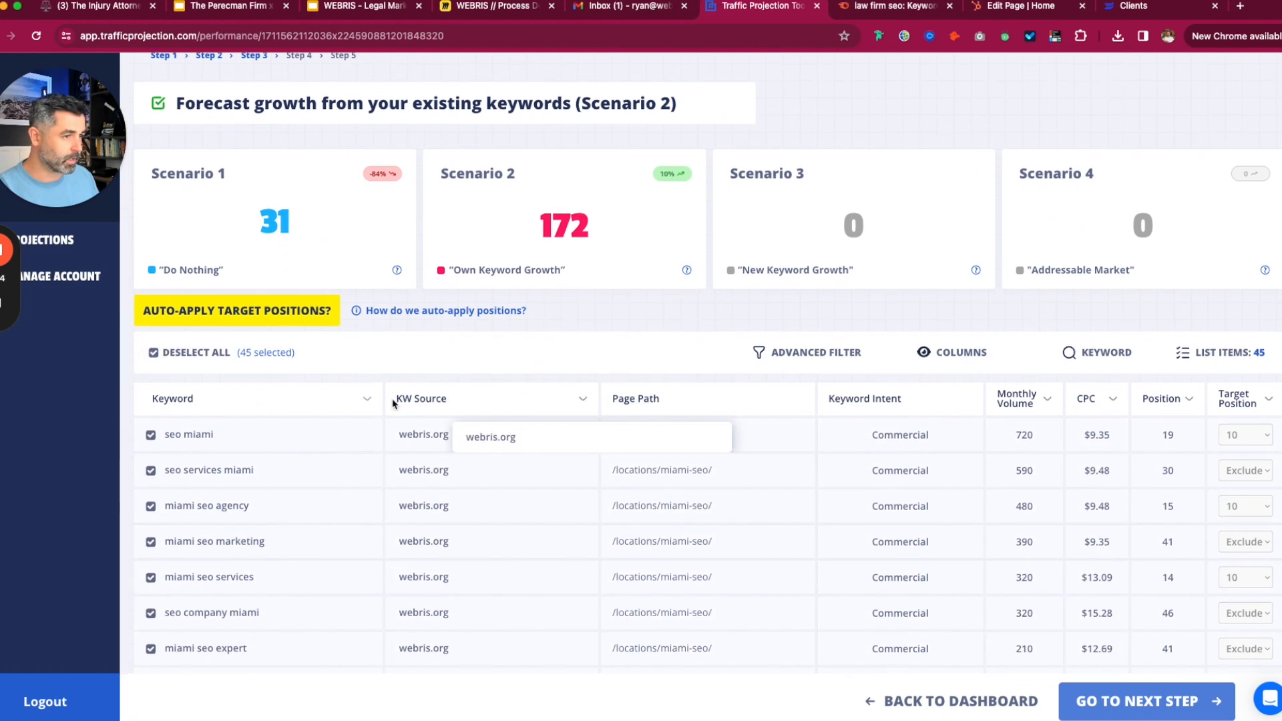
{"action": "left_click", "coordinate": [253, 358]}
{"action": "left_click", "coordinate": [650, 193]}
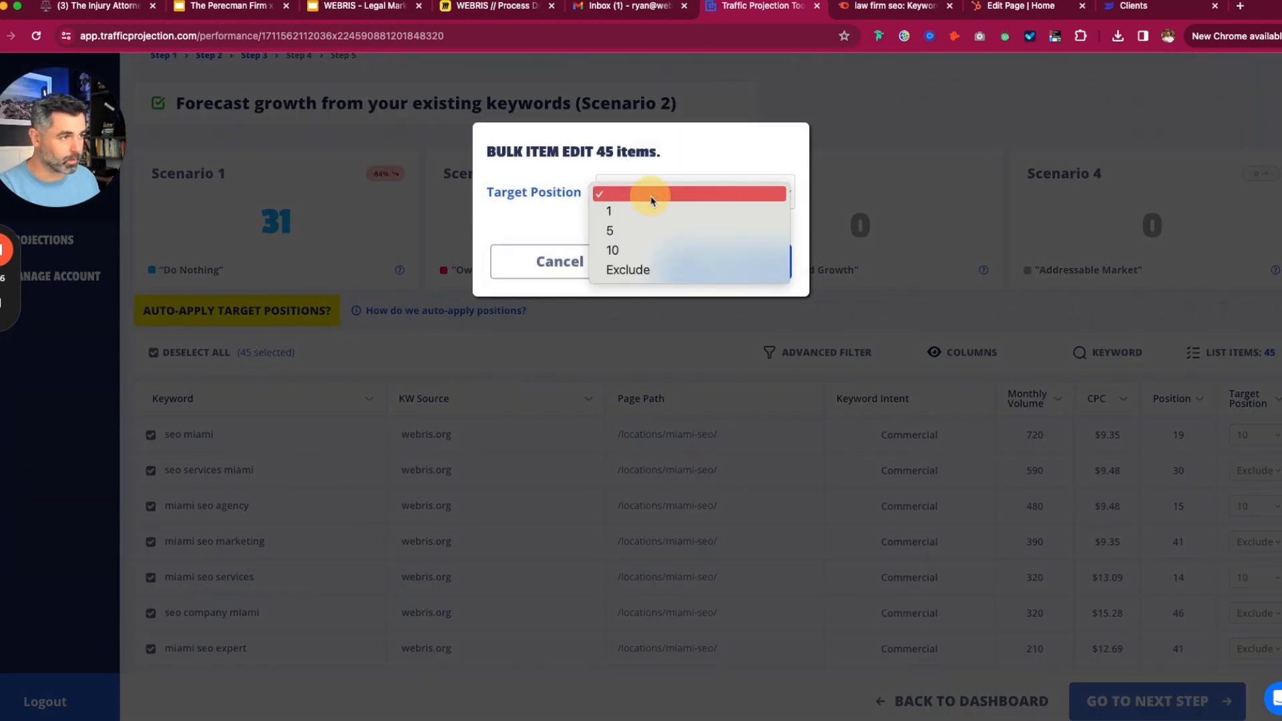
{"action": "left_click", "coordinate": [650, 230]}
{"action": "left_click", "coordinate": [761, 261]}
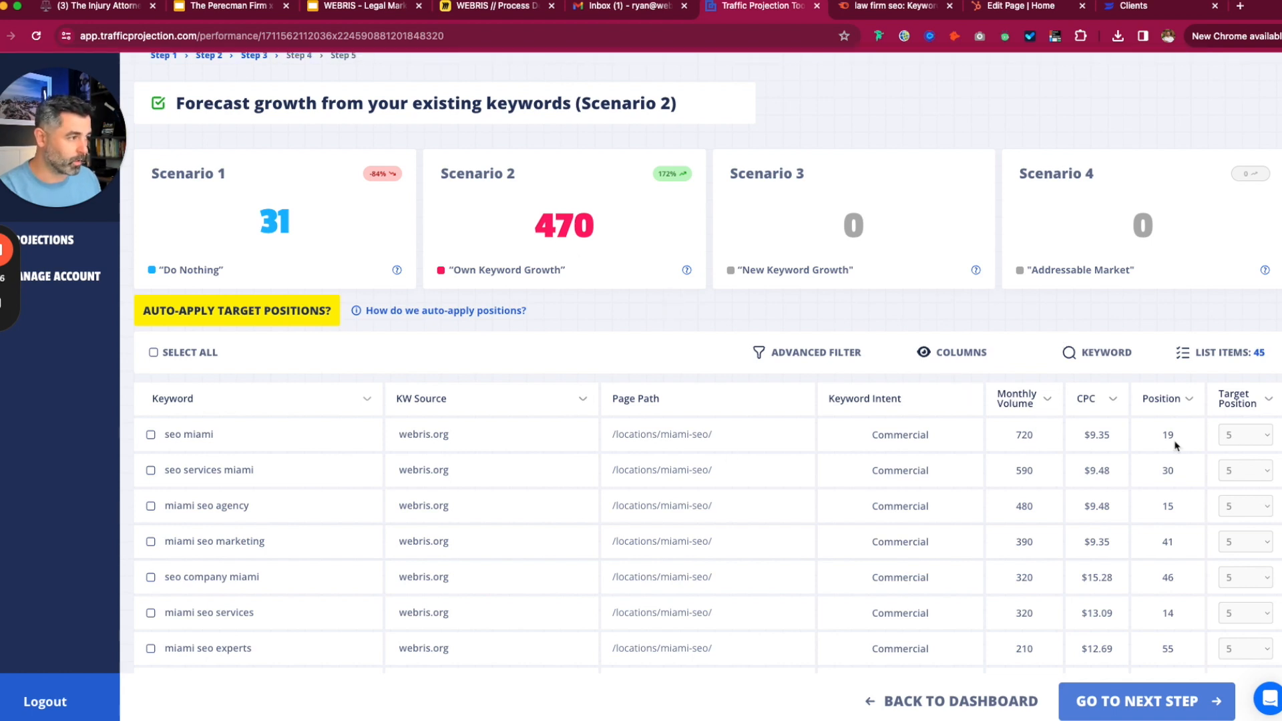
- Set seo miami and seo services miami to target position 1, lifting Scenario 2 to 667
{"action": "left_click", "coordinate": [1245, 435]}
{"action": "left_click", "coordinate": [1235, 416]}
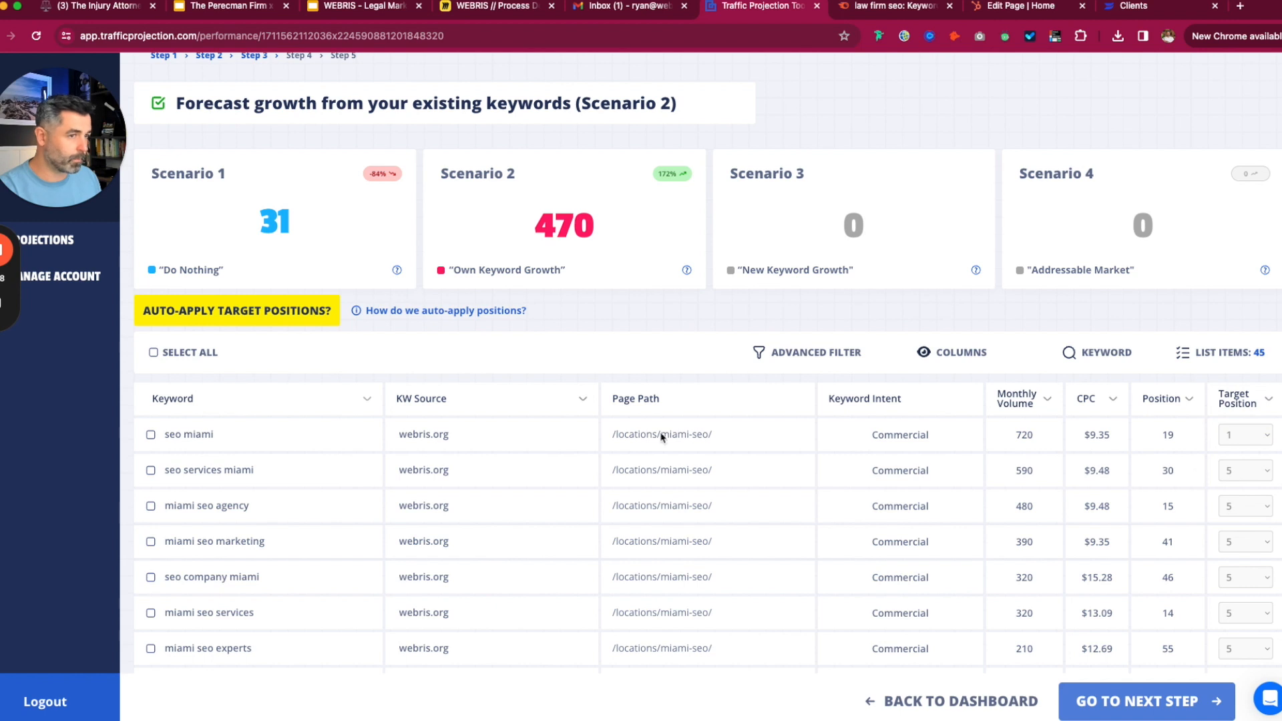
{"action": "left_click", "coordinate": [1225, 471]}
{"action": "left_click", "coordinate": [696, 331]}
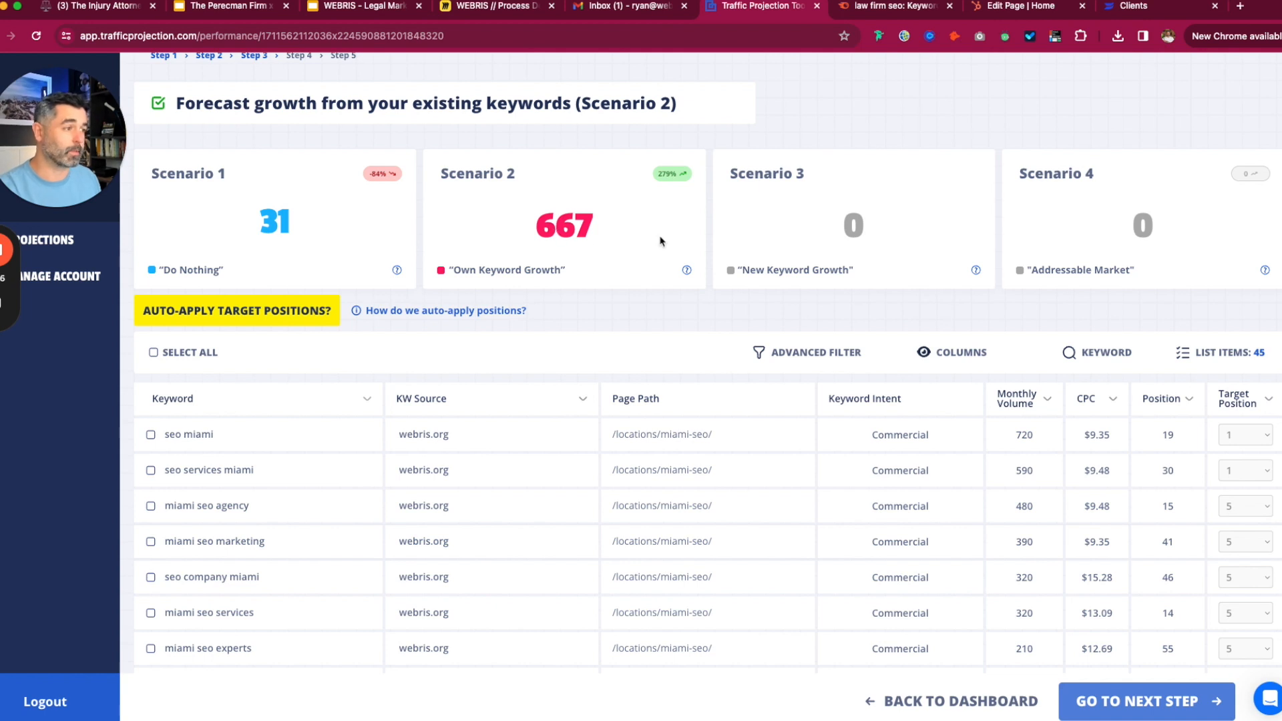
- Remove the page path filter so all 197 keywords show again
{"action": "left_click", "coordinate": [808, 354]}
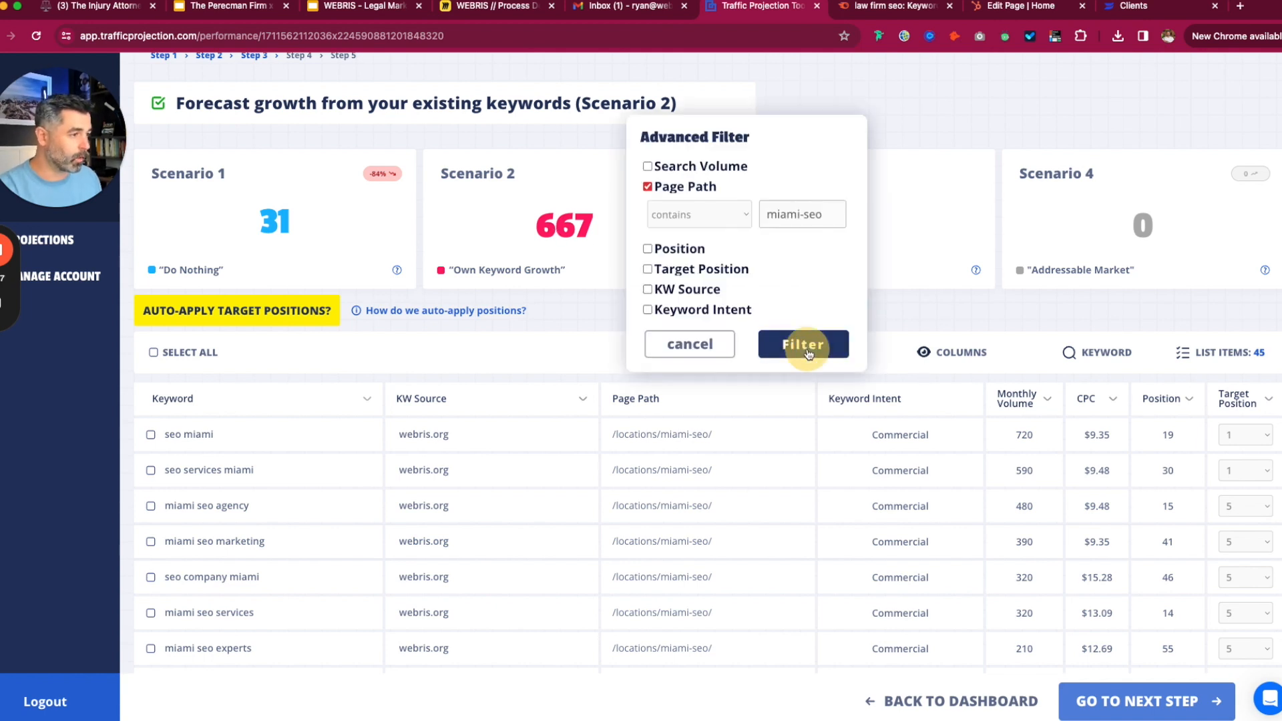
{"action": "left_click", "coordinate": [715, 221]}
{"action": "left_click", "coordinate": [679, 195]}
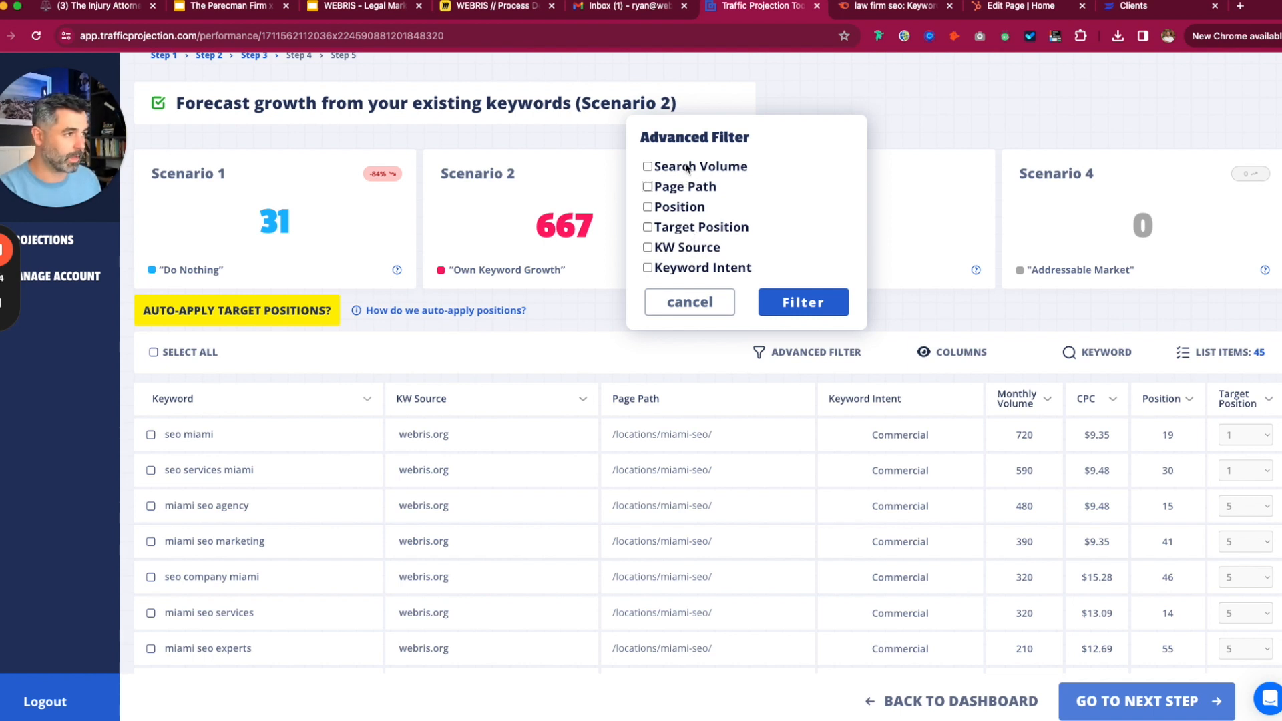
{"action": "left_click", "coordinate": [803, 302]}
- Search the keyword table for keywords containing 'law'
{"action": "left_click", "coordinate": [1098, 379]}
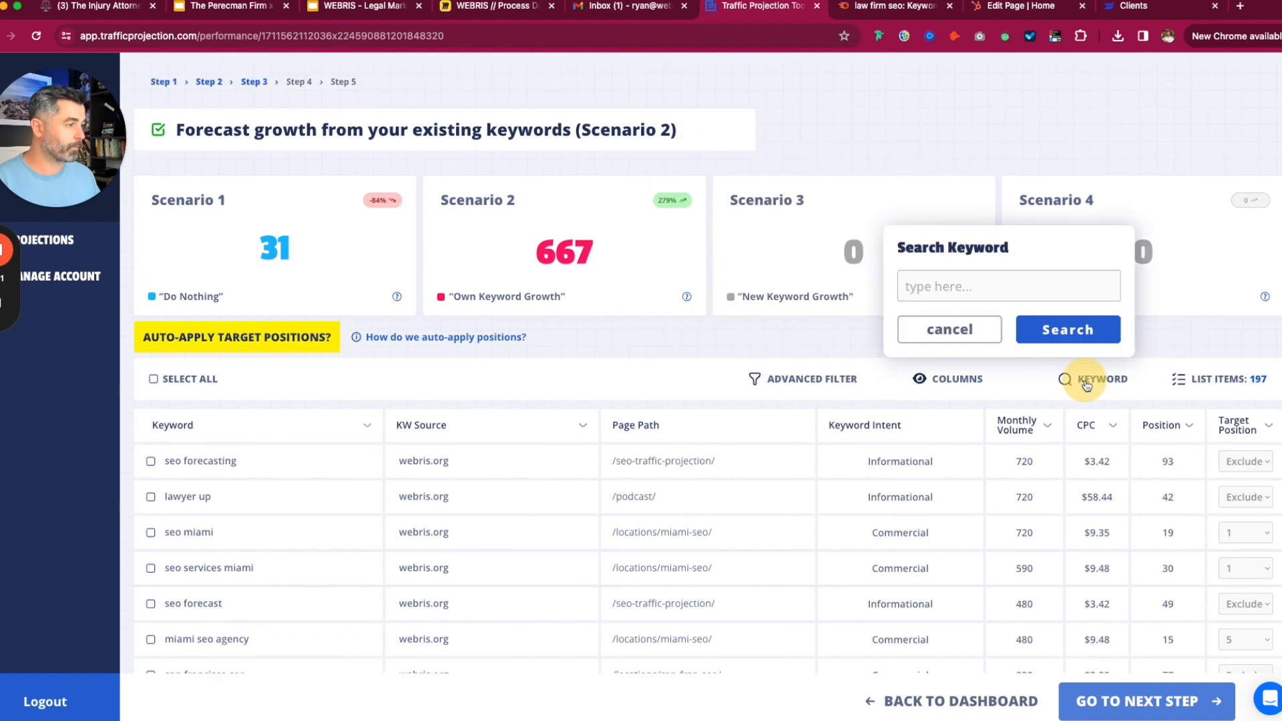
{"action": "left_click", "coordinate": [980, 285]}
{"action": "type", "text": "law"}
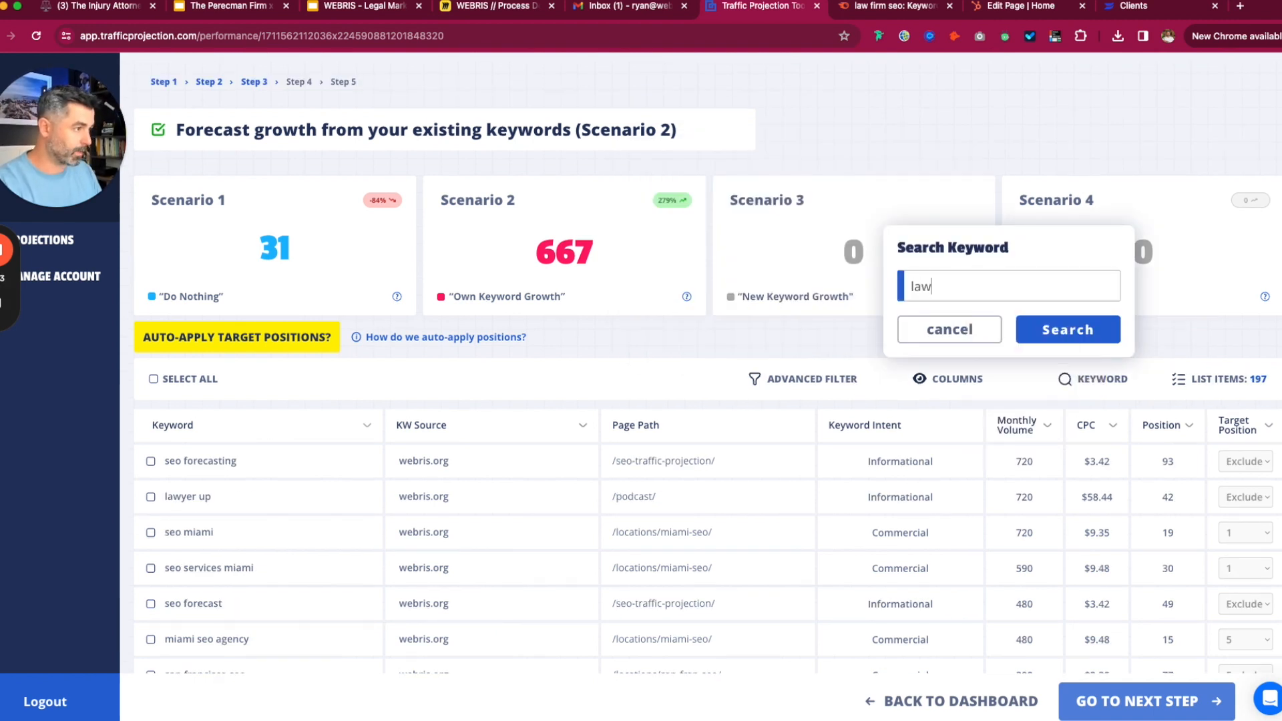
{"action": "left_click", "coordinate": [641, 336]}
{"action": "scroll", "coordinate": [653, 390], "scroll_direction": "down", "scroll_amount": 2}
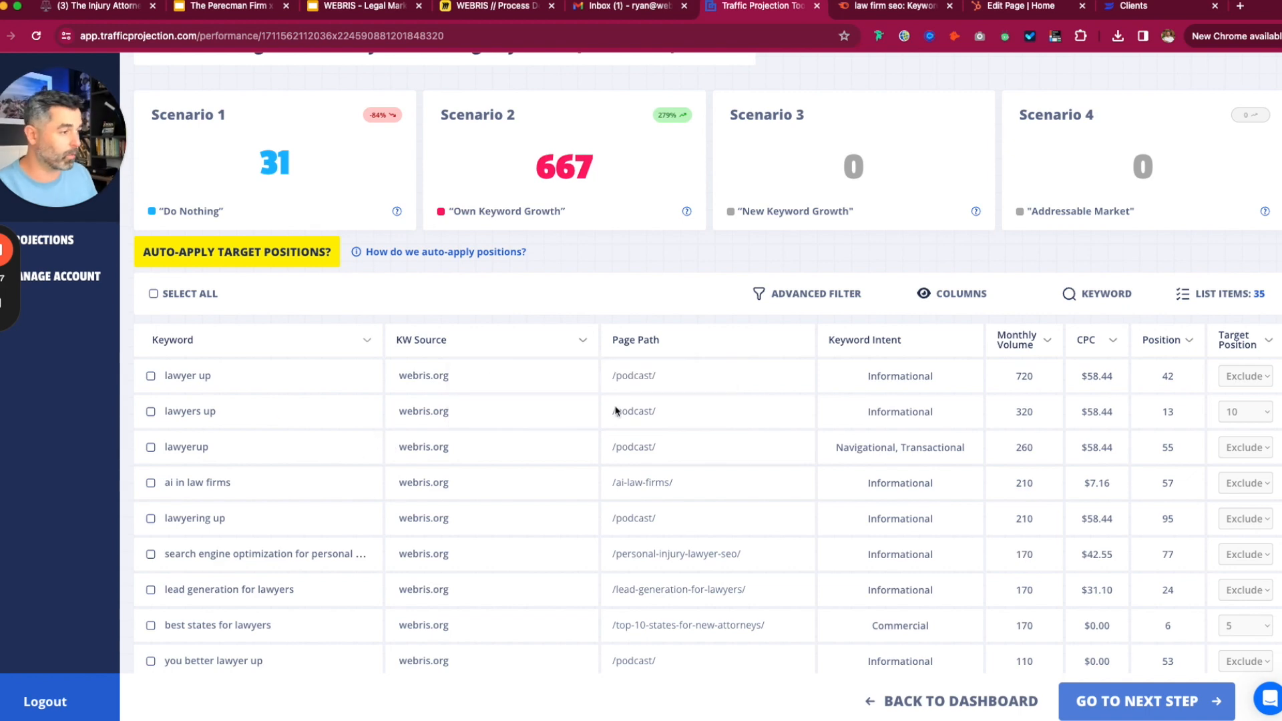
{"action": "scroll", "coordinate": [606, 404], "scroll_direction": "down", "scroll_amount": 3}
{"action": "scroll", "coordinate": [611, 394], "scroll_direction": "up", "scroll_amount": 4}
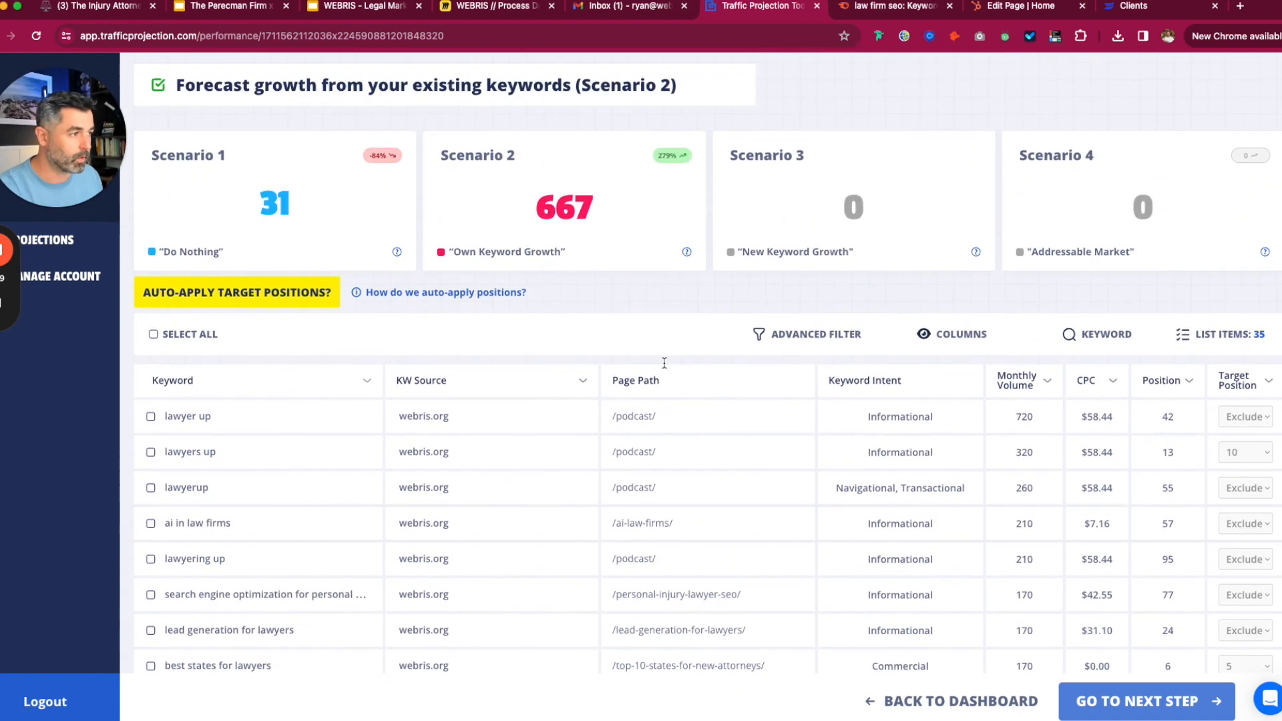
- Go on to the Scenario 3 competitor and seed keyword forecast step
{"action": "left_click", "coordinate": [811, 342]}
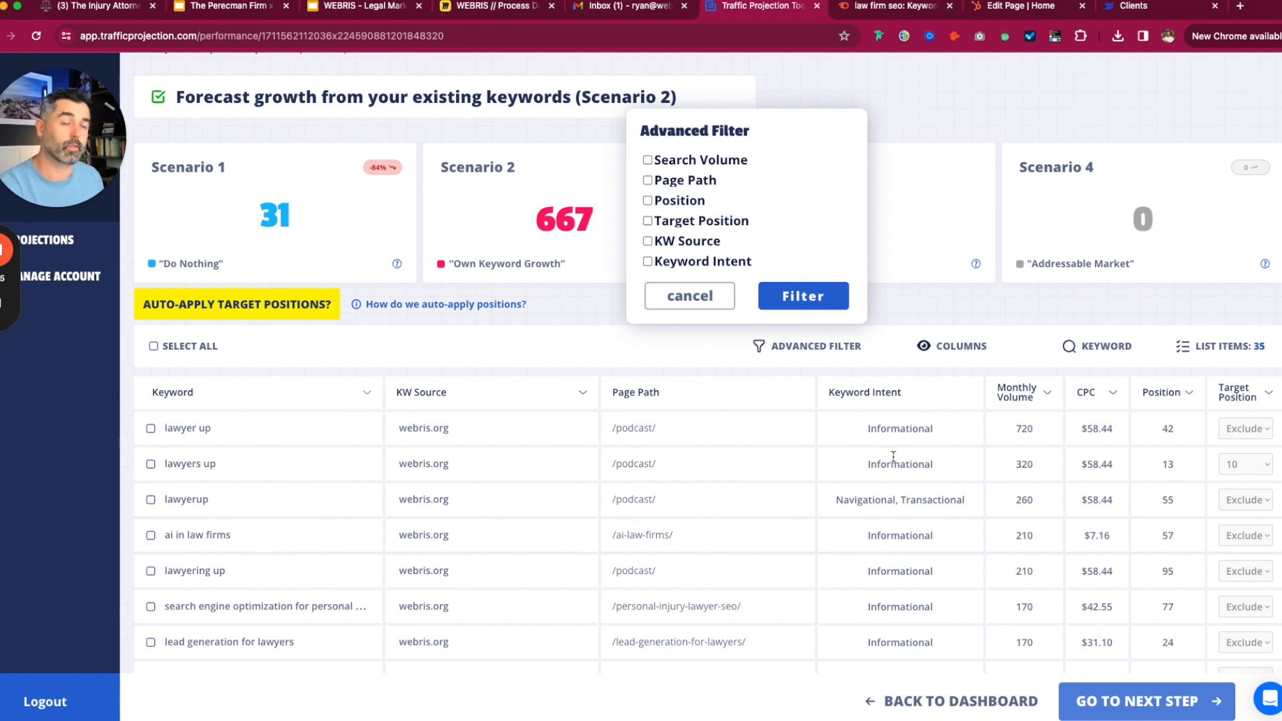
{"action": "left_click", "coordinate": [944, 304]}
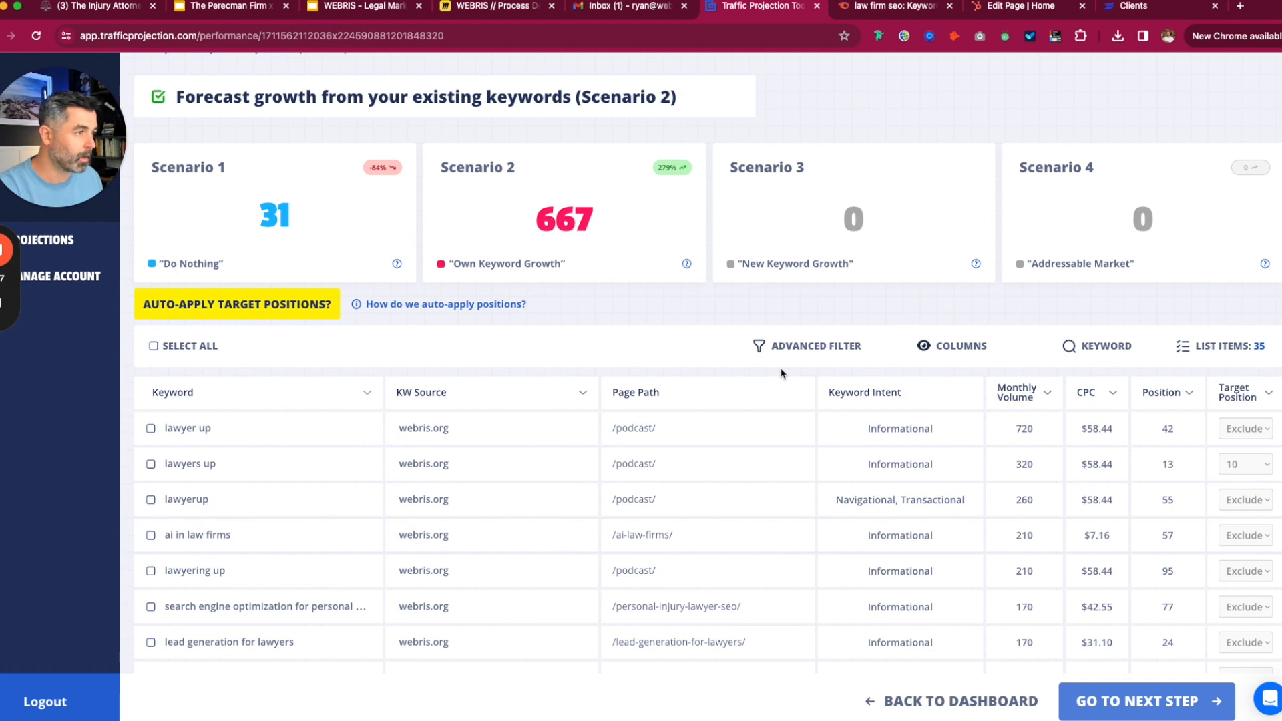
{"action": "left_click", "coordinate": [1095, 697]}
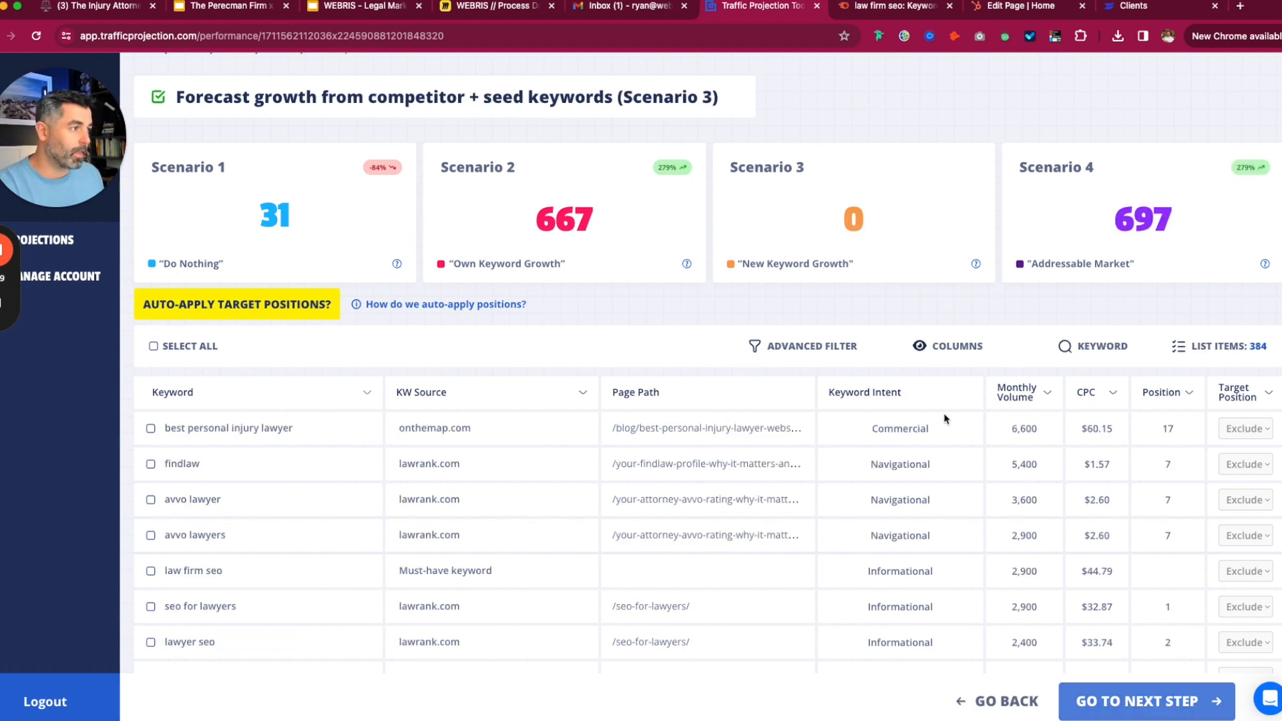
{"action": "scroll", "coordinate": [822, 334], "scroll_direction": "up", "scroll_amount": 1}
{"action": "scroll", "coordinate": [588, 134], "scroll_direction": "up", "scroll_amount": 1}
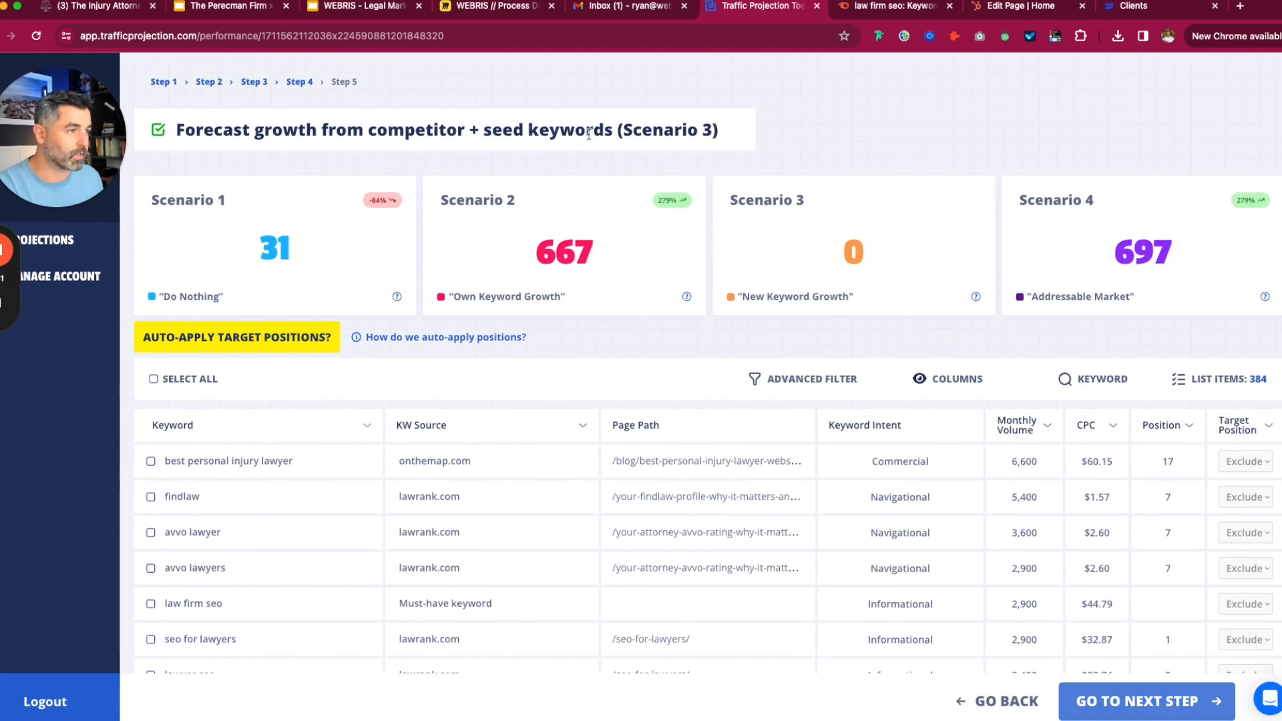
{"action": "double_click", "coordinate": [396, 132]}
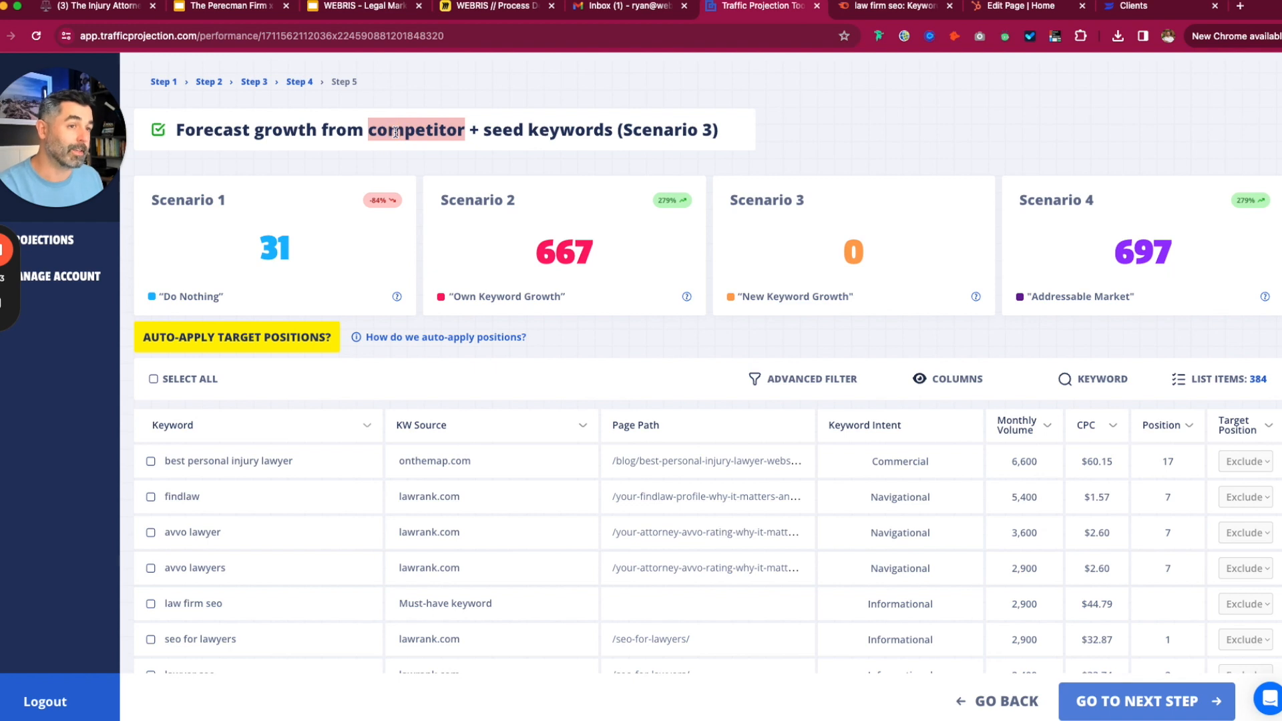
{"action": "left_click_drag", "start_coordinate": [612, 133], "coordinate": [498, 133]}
{"action": "left_click", "coordinate": [499, 135]}
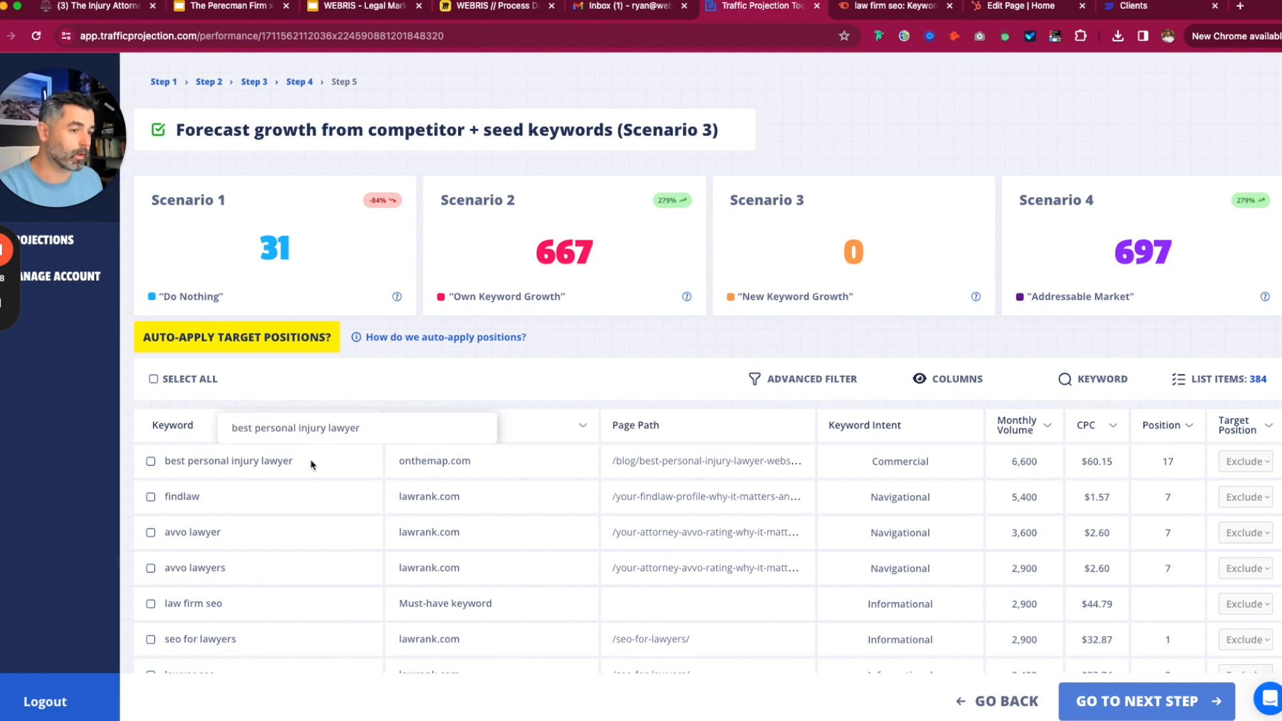
{"action": "scroll", "coordinate": [478, 523], "scroll_direction": "down", "scroll_amount": 1}
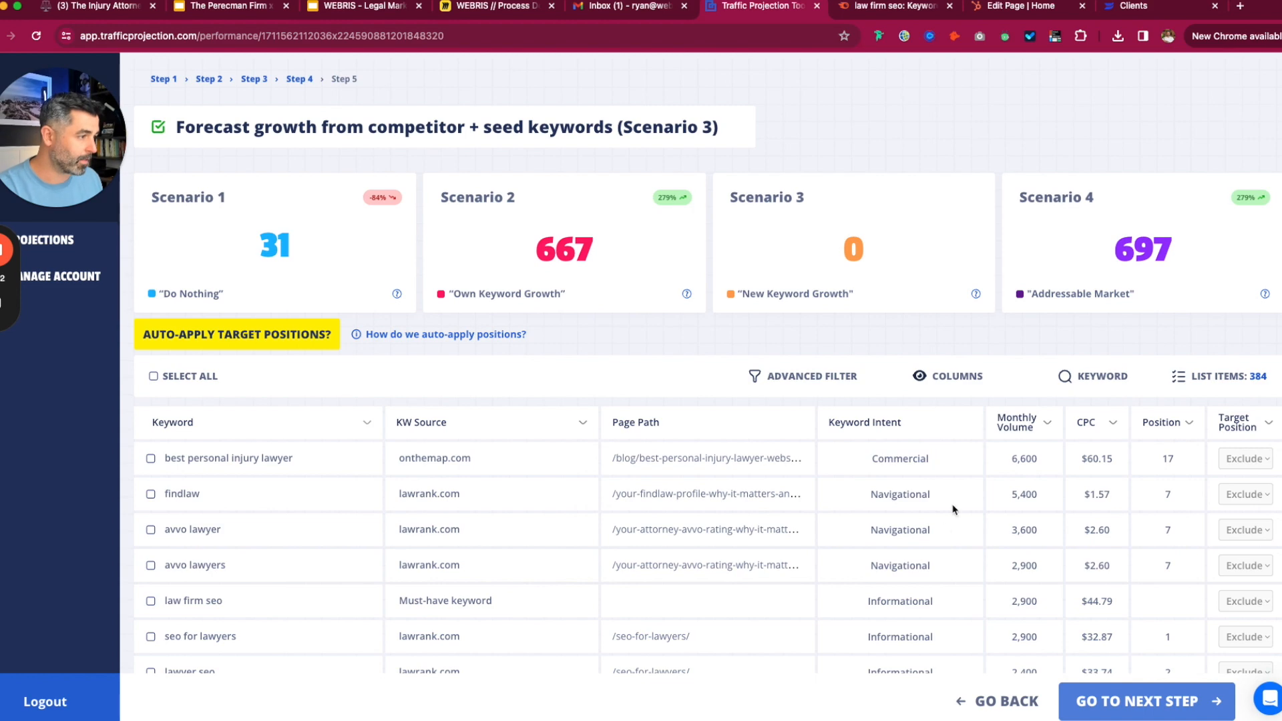
- Auto-apply target positions to the Scenario 3 keywords, overwriting existing ones, reaching 24,305
{"action": "left_click", "coordinate": [304, 334]}
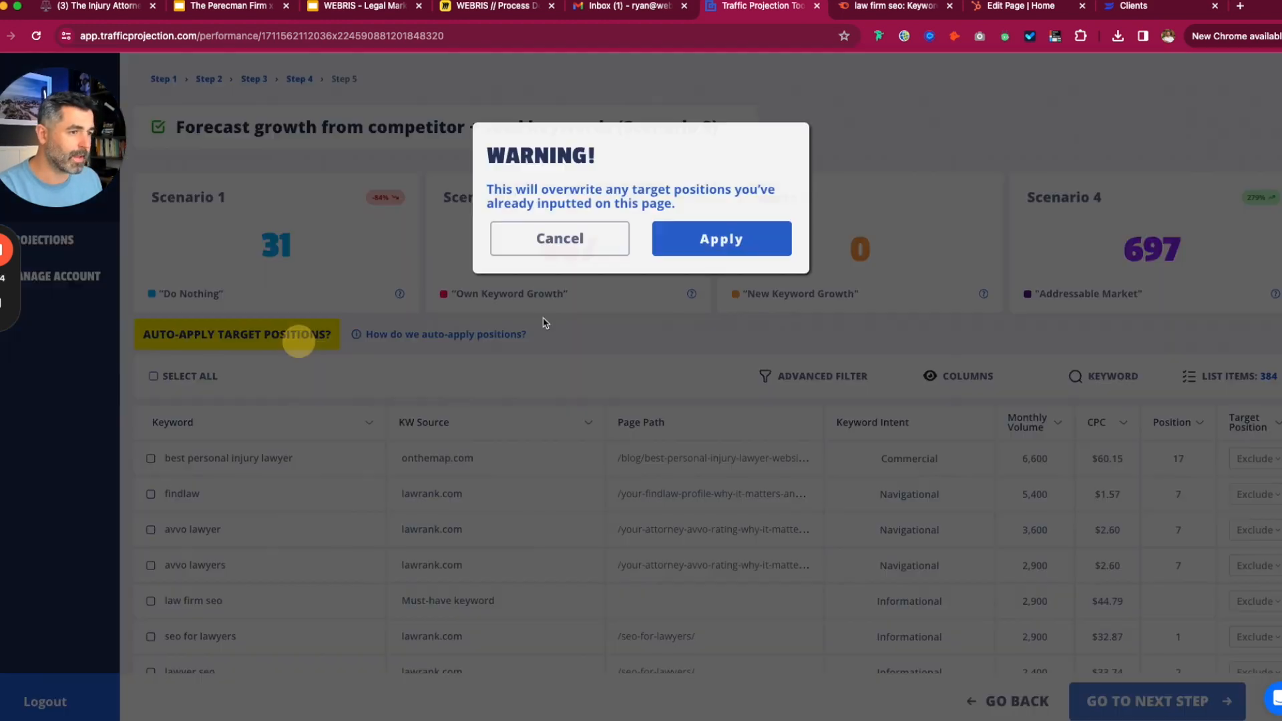
{"action": "left_click", "coordinate": [728, 238]}
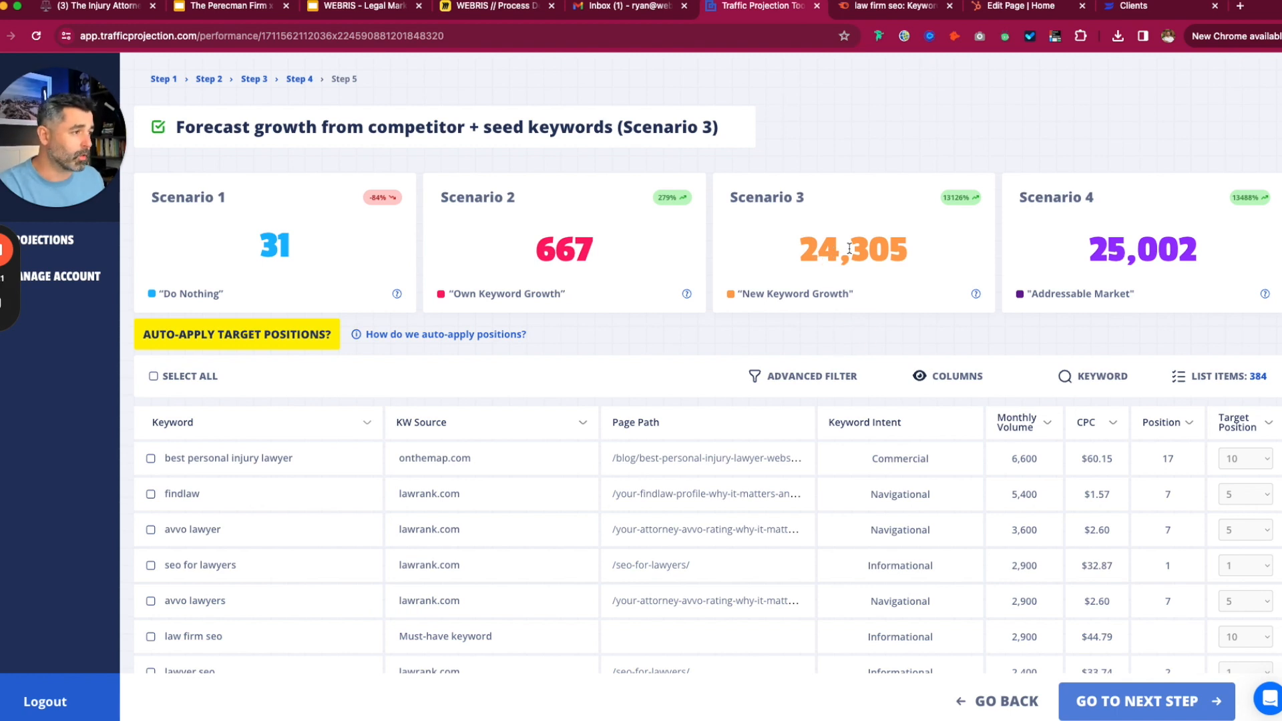
{"action": "left_click_drag", "start_coordinate": [818, 263], "coordinate": [655, 259]}
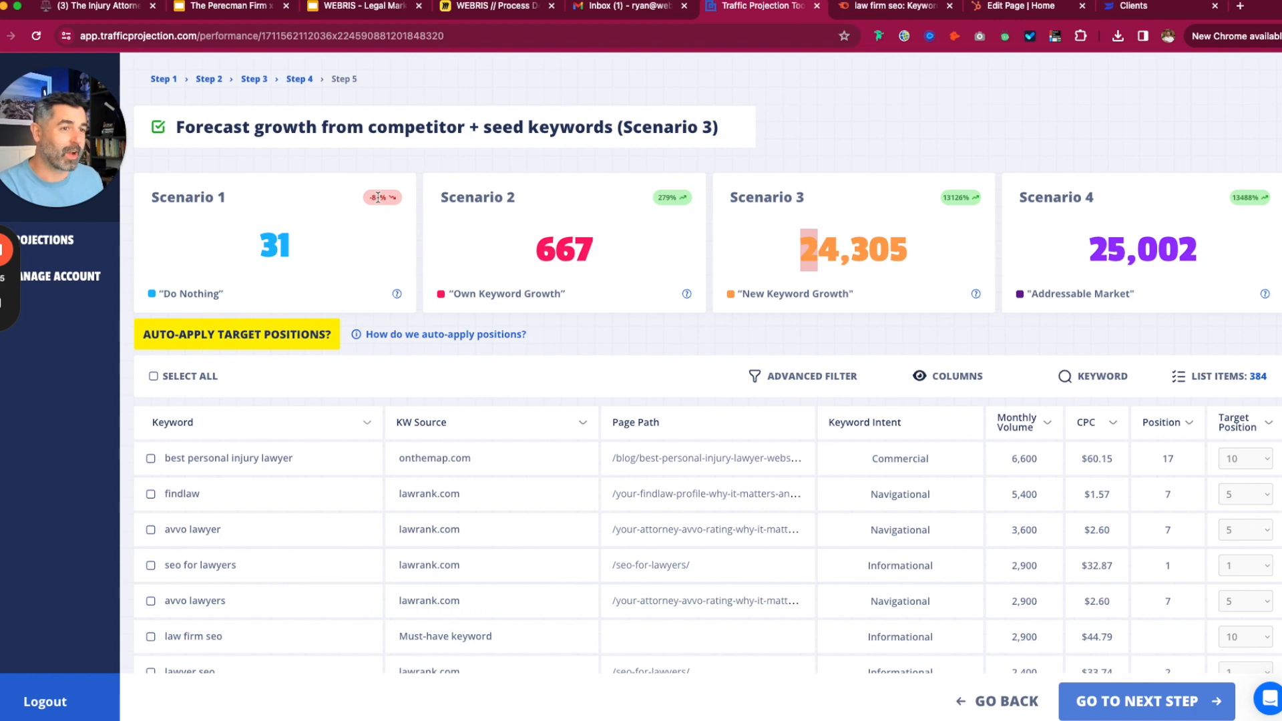
{"action": "left_click_drag", "start_coordinate": [801, 248], "coordinate": [838, 247]}
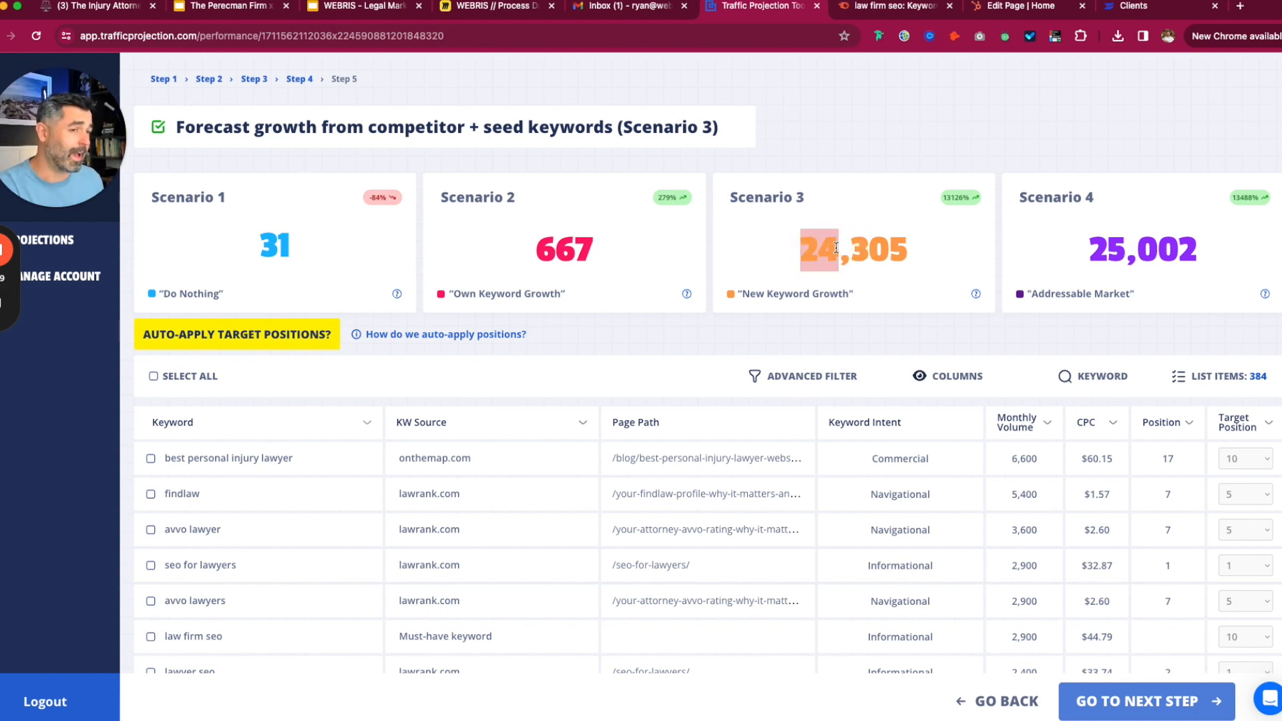
{"action": "left_click", "coordinate": [888, 349]}
{"action": "scroll", "coordinate": [1045, 428], "scroll_direction": "down", "scroll_amount": 1}
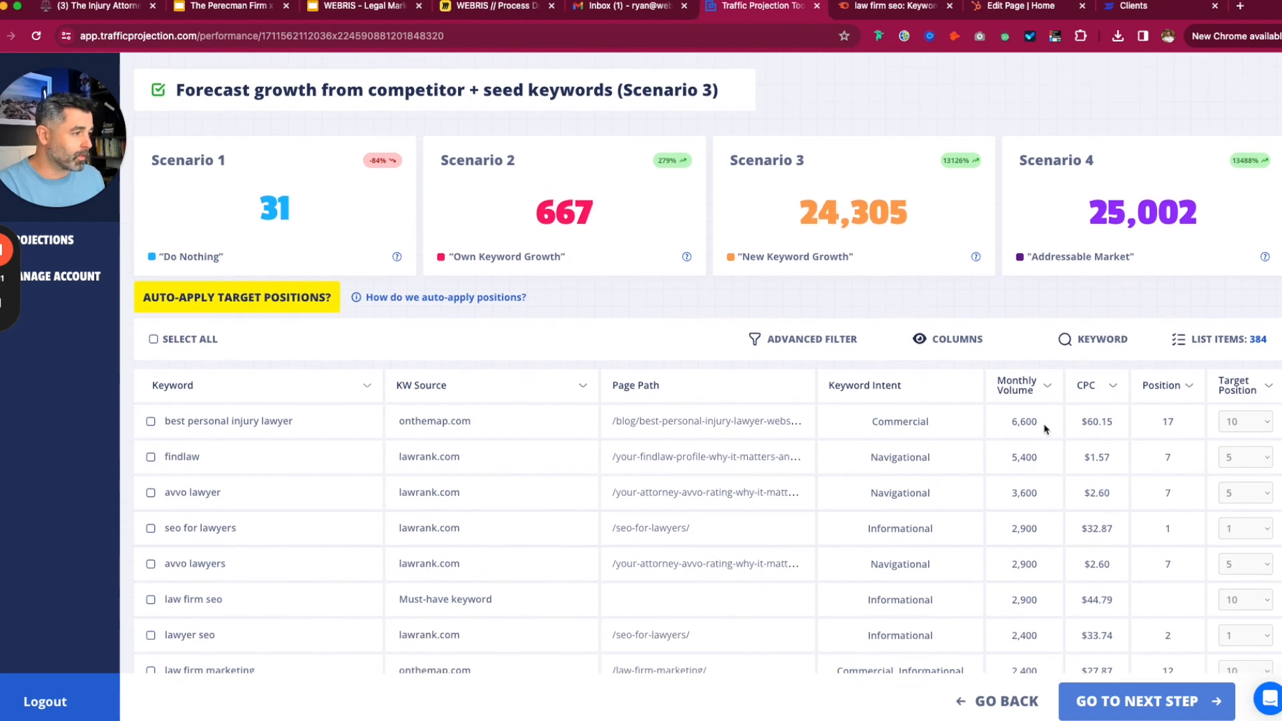
{"action": "scroll", "coordinate": [1046, 430], "scroll_direction": "down", "scroll_amount": 1}
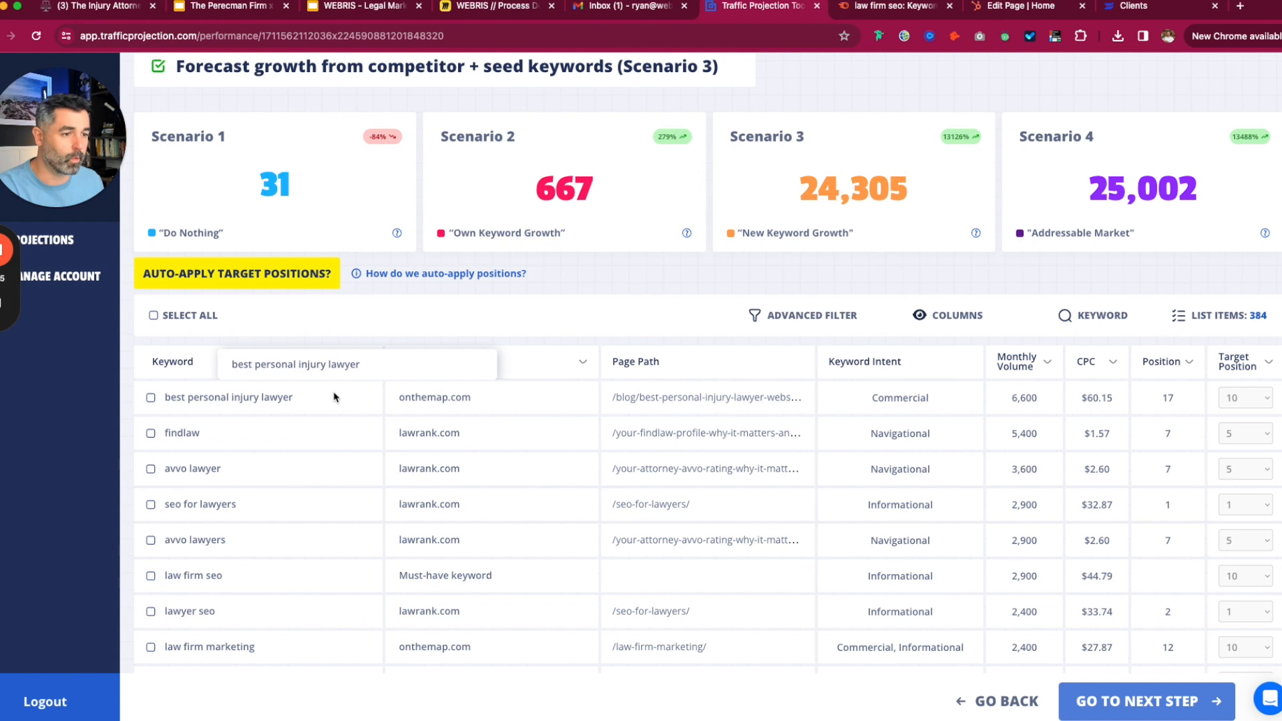
- Clear the keyword selection, then tick best personal injury lawyer, findlaw and avvo lawyer
{"action": "left_click", "coordinate": [148, 400]}
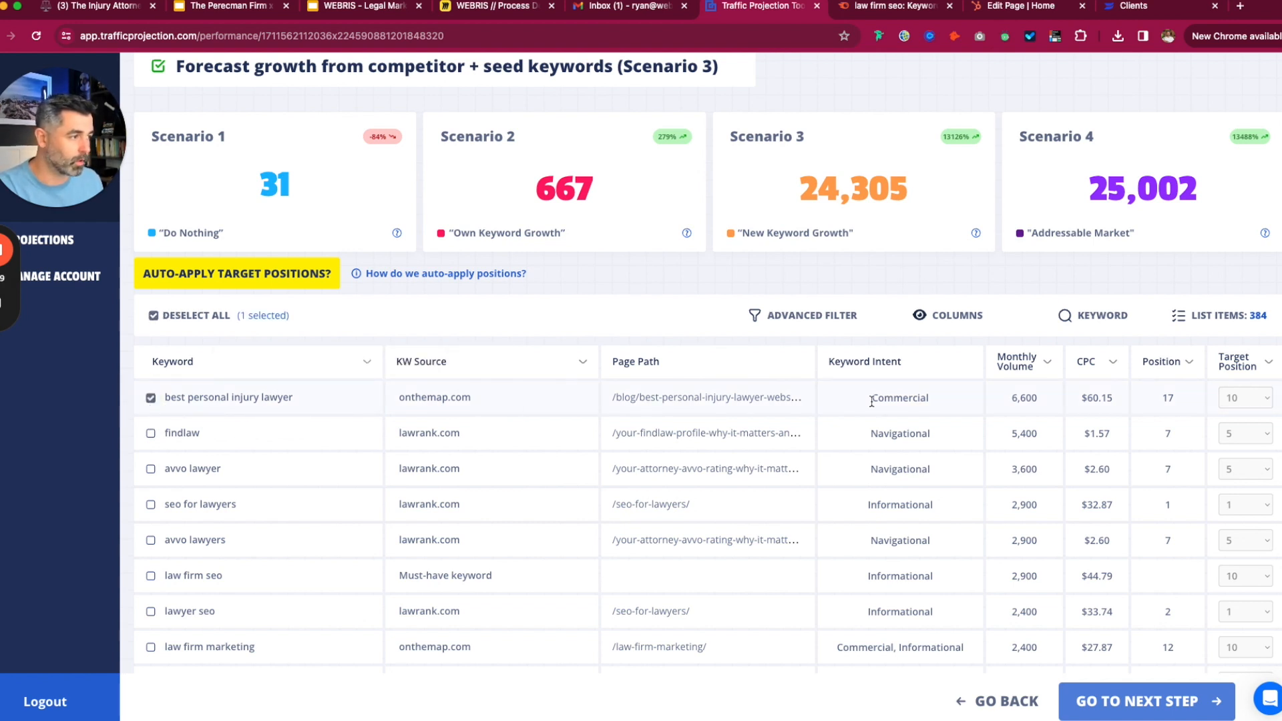
{"action": "left_click", "coordinate": [152, 318]}
{"action": "left_click", "coordinate": [150, 317]}
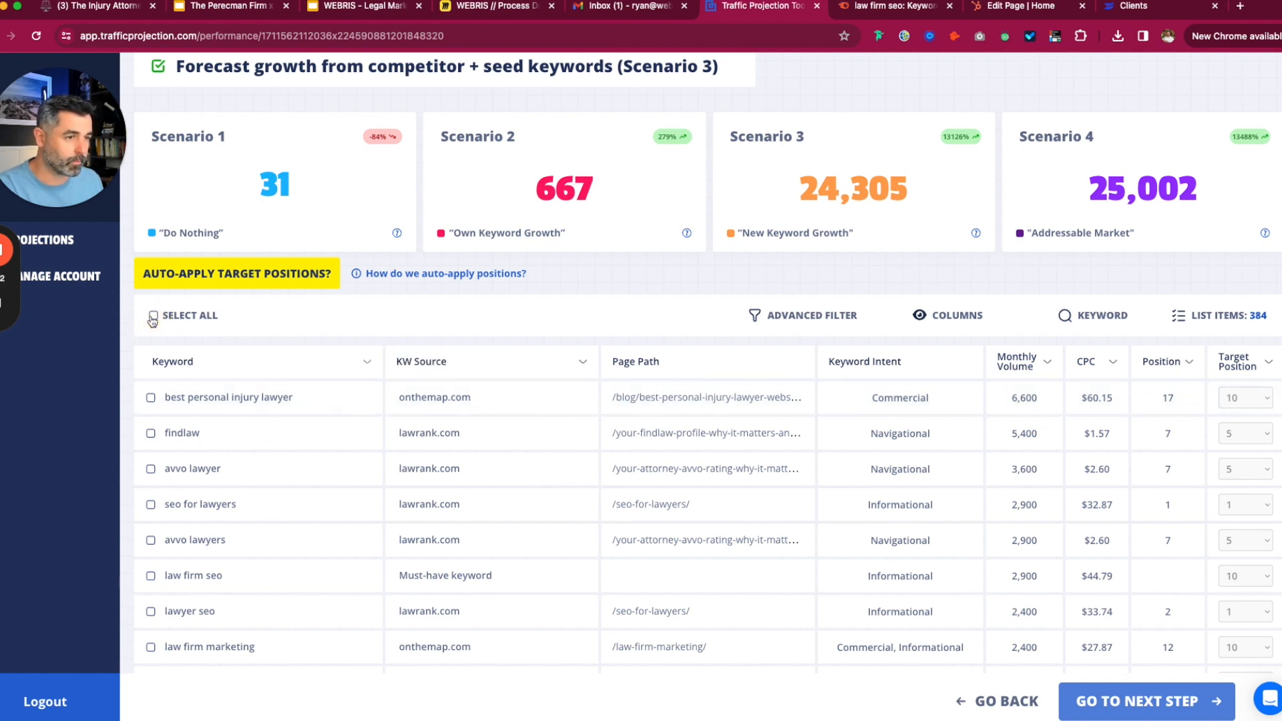
{"action": "left_click", "coordinate": [152, 316]}
{"action": "left_click", "coordinate": [152, 316]}
{"action": "left_click", "coordinate": [153, 317]}
{"action": "left_click", "coordinate": [152, 317]}
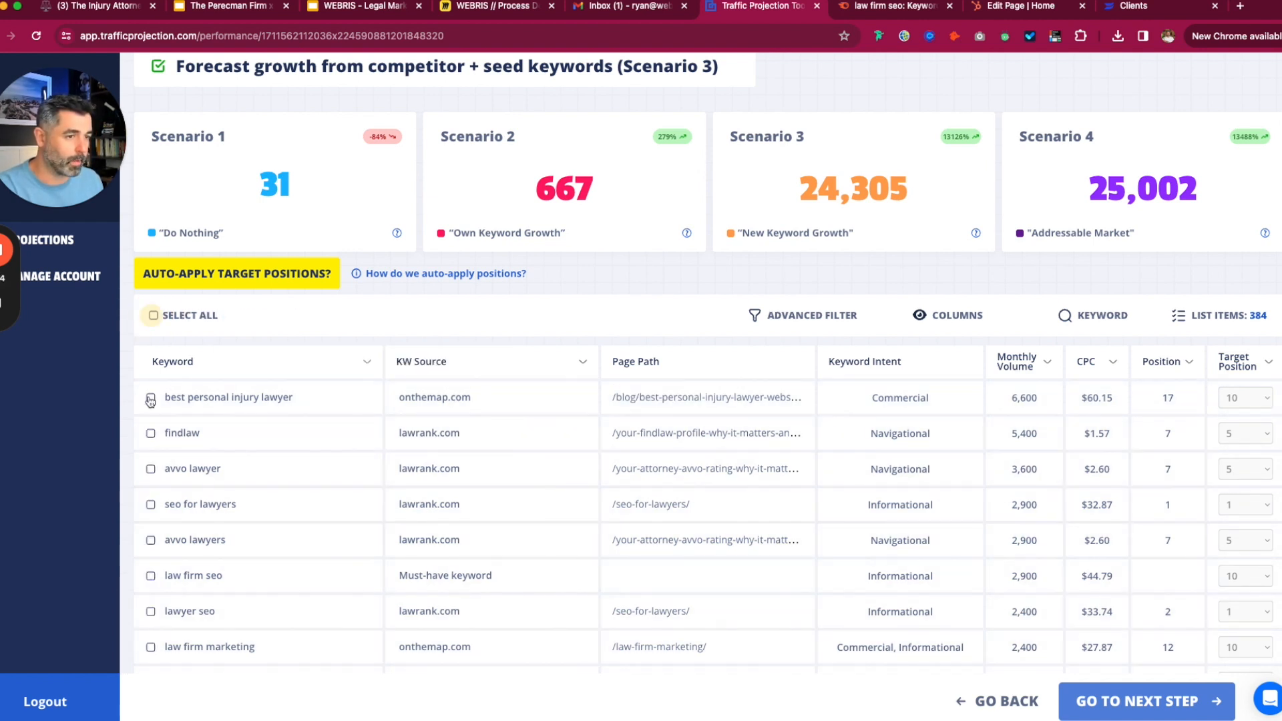
{"action": "left_click", "coordinate": [150, 398]}
{"action": "left_click", "coordinate": [152, 434]}
{"action": "left_click", "coordinate": [151, 469]}
- Also tick avvo lawyers, gifts for lawyers, lawyer gifts, lawyer books and law office seo
{"action": "scroll", "coordinate": [187, 496], "scroll_direction": "down", "scroll_amount": 1}
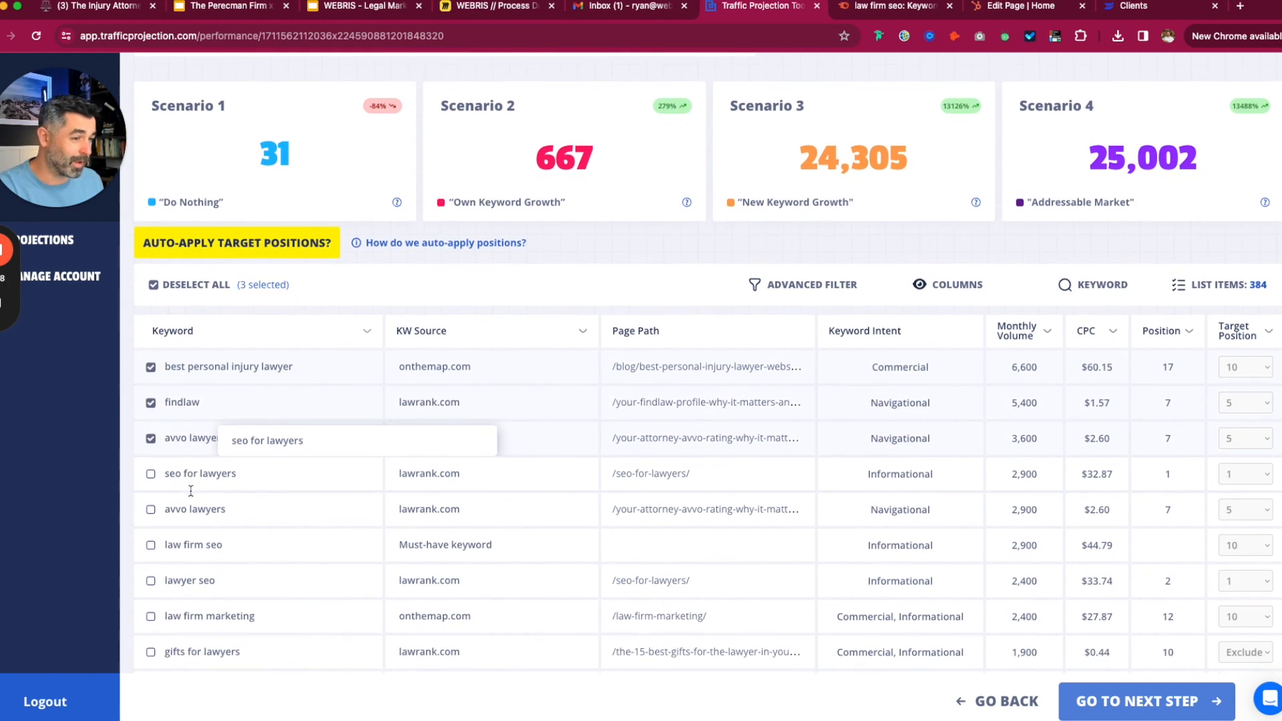
{"action": "scroll", "coordinate": [174, 535], "scroll_direction": "down", "scroll_amount": 1}
{"action": "left_click", "coordinate": [151, 483]}
{"action": "scroll", "coordinate": [163, 512], "scroll_direction": "down", "scroll_amount": 1}
{"action": "scroll", "coordinate": [162, 512], "scroll_direction": "down", "scroll_amount": 1}
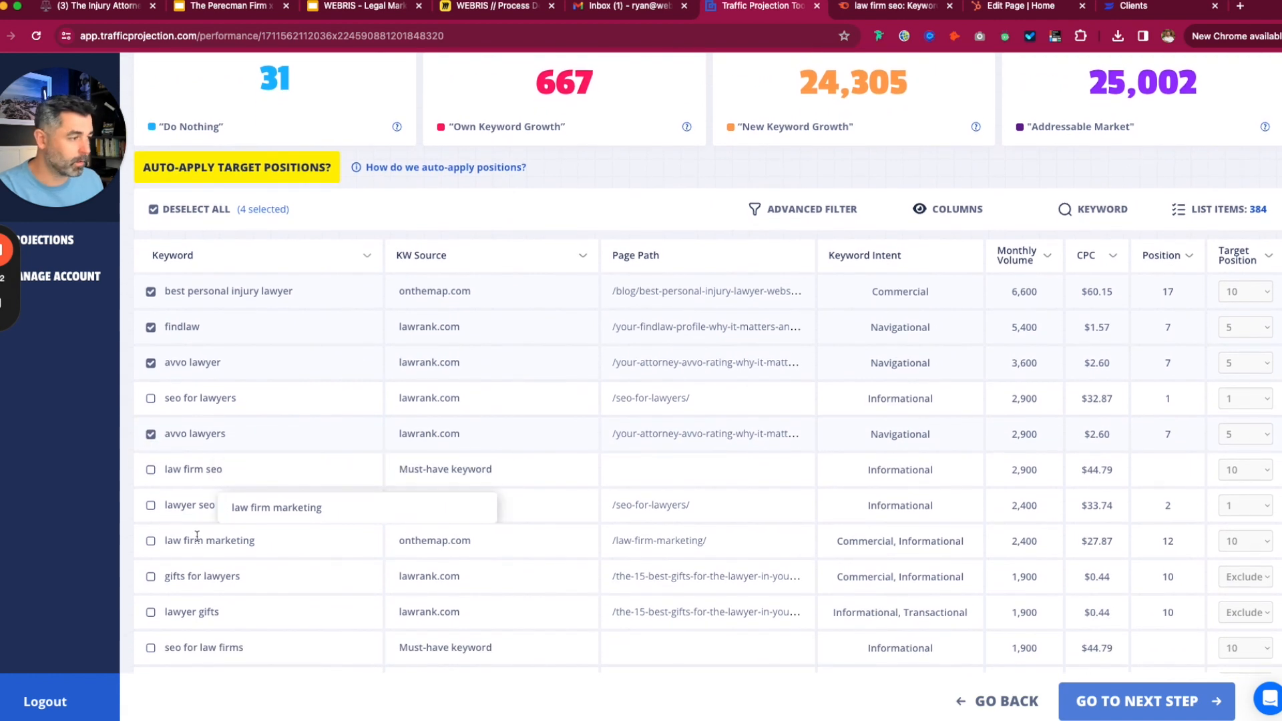
{"action": "scroll", "coordinate": [353, 540], "scroll_direction": "down", "scroll_amount": 1}
{"action": "left_click", "coordinate": [151, 562]}
{"action": "left_click", "coordinate": [150, 597]}
{"action": "scroll", "coordinate": [151, 601], "scroll_direction": "down", "scroll_amount": 3}
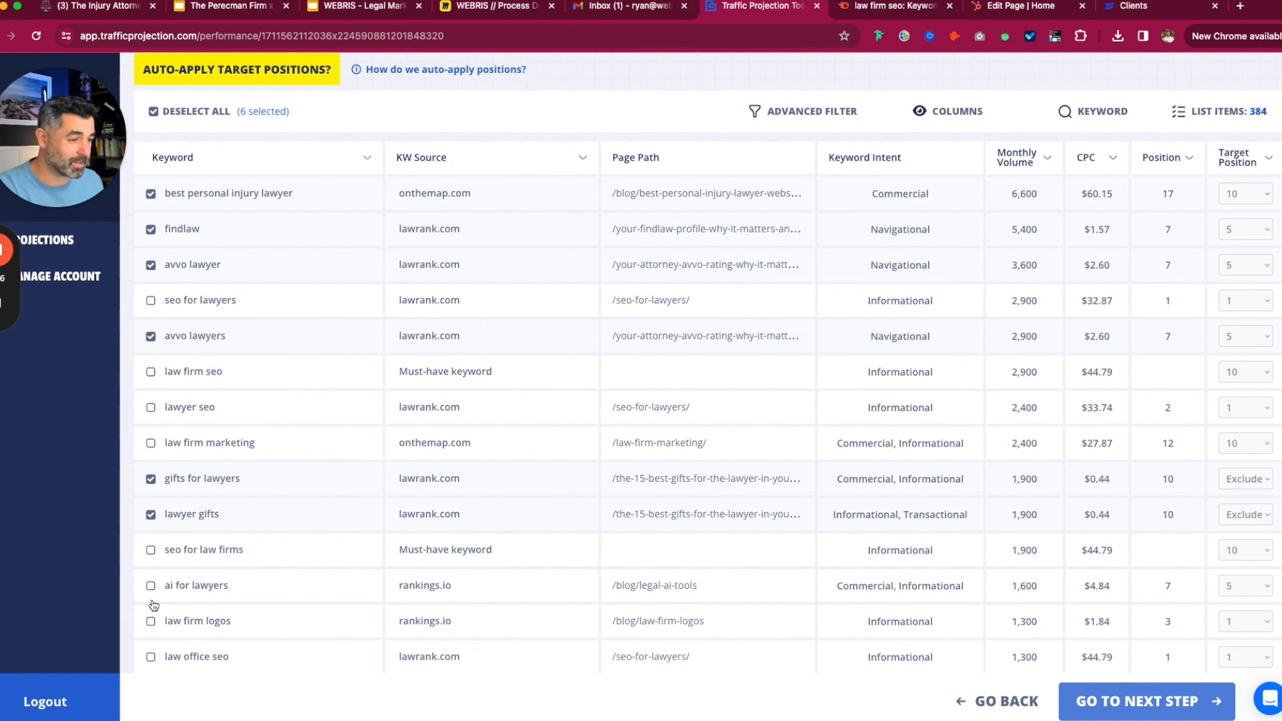
{"action": "scroll", "coordinate": [151, 599], "scroll_direction": "down", "scroll_amount": 8}
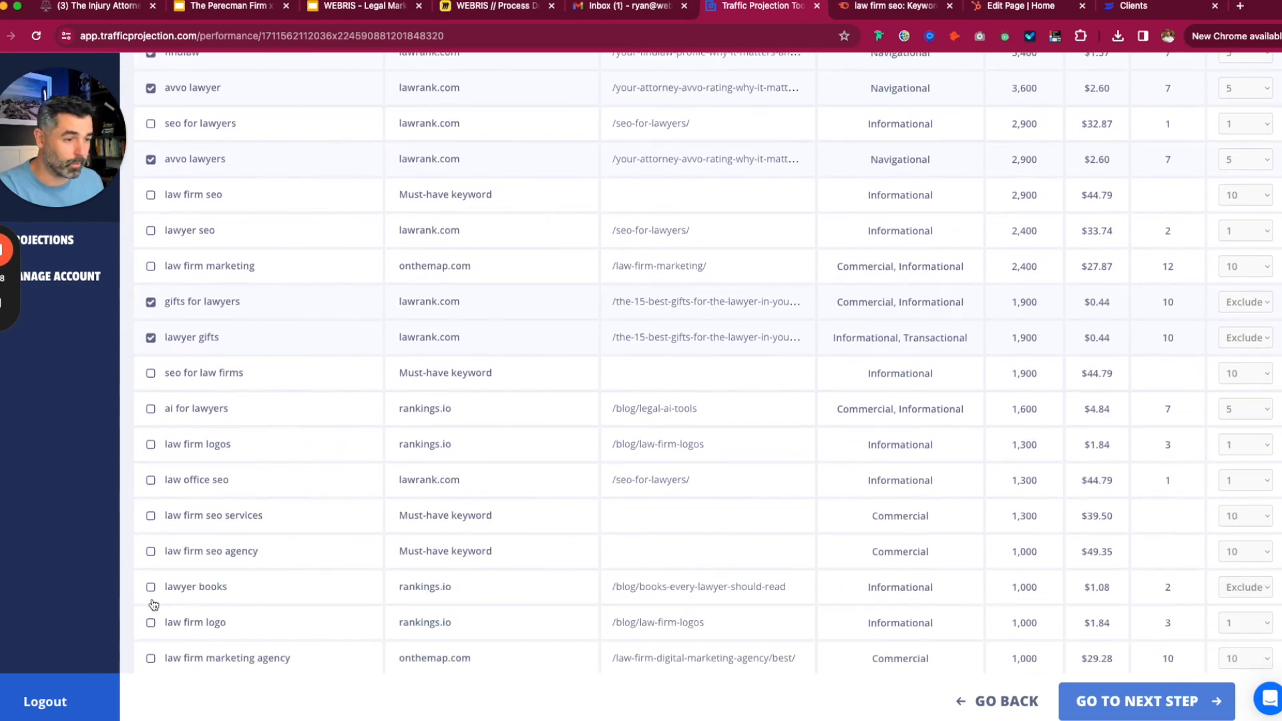
{"action": "scroll", "coordinate": [153, 603], "scroll_direction": "down", "scroll_amount": 1}
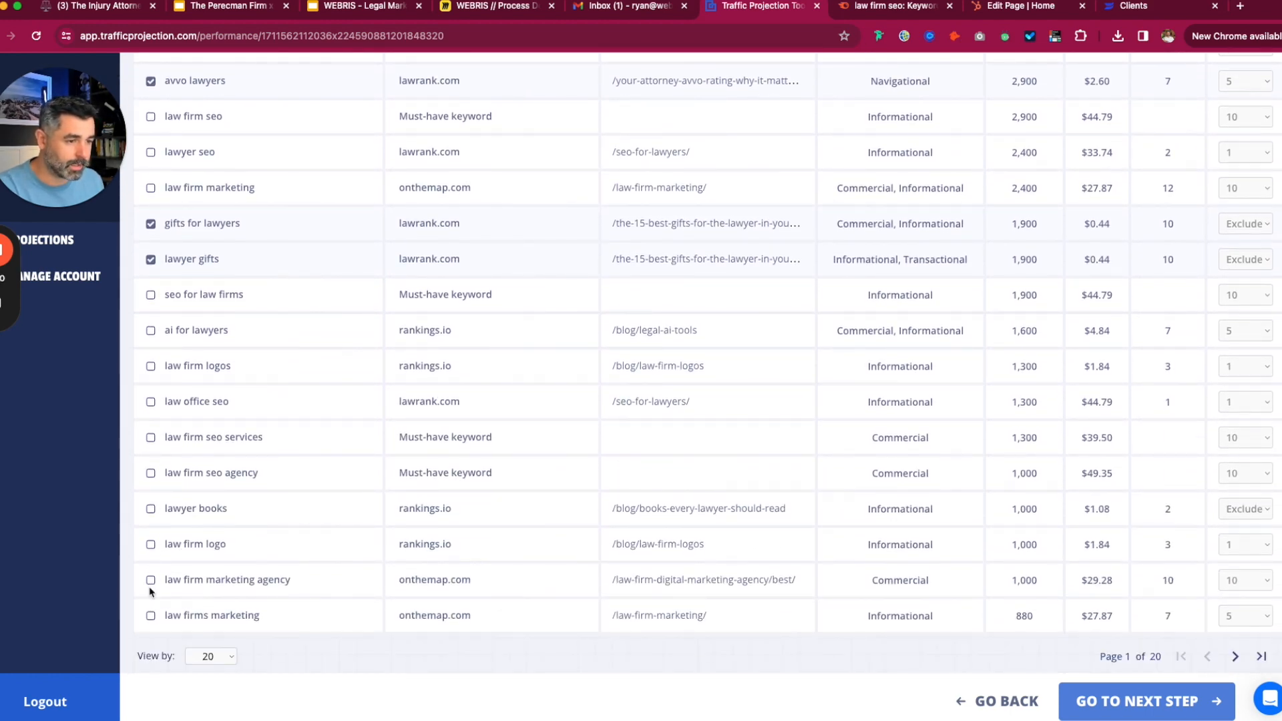
{"action": "left_click", "coordinate": [151, 508]}
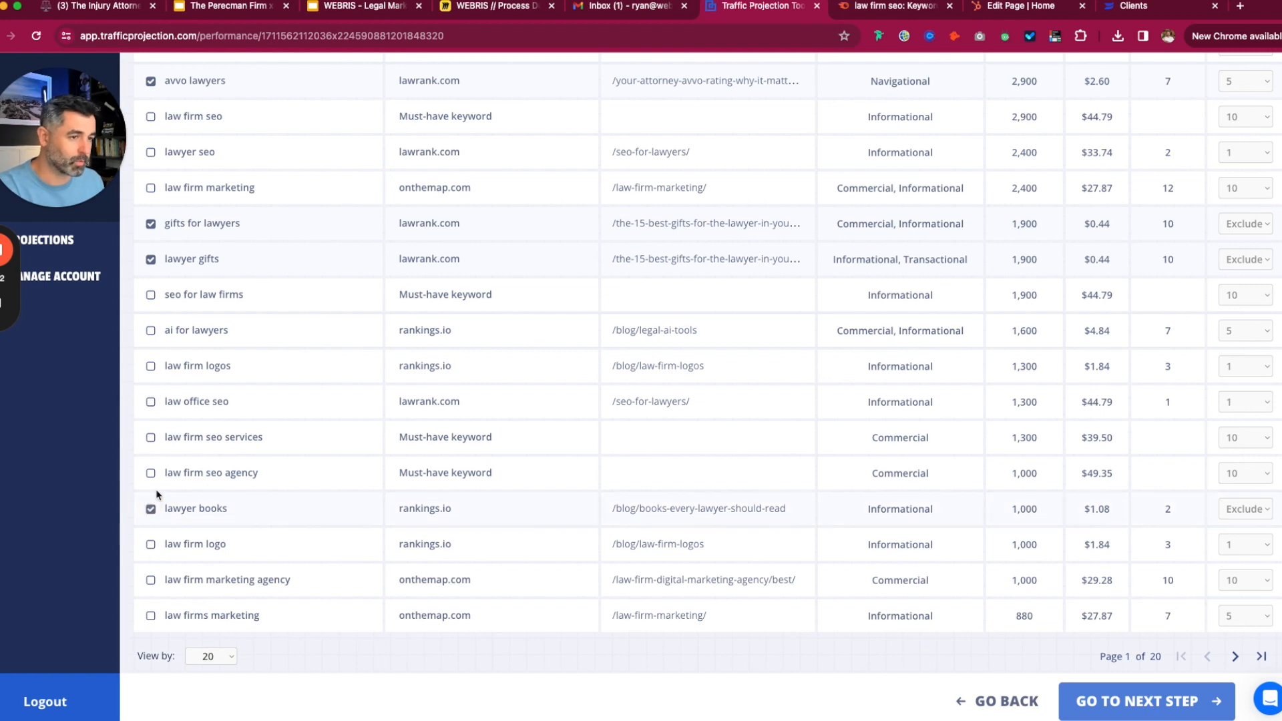
{"action": "scroll", "coordinate": [155, 501], "scroll_direction": "up", "scroll_amount": 1}
{"action": "left_click", "coordinate": [150, 430]}
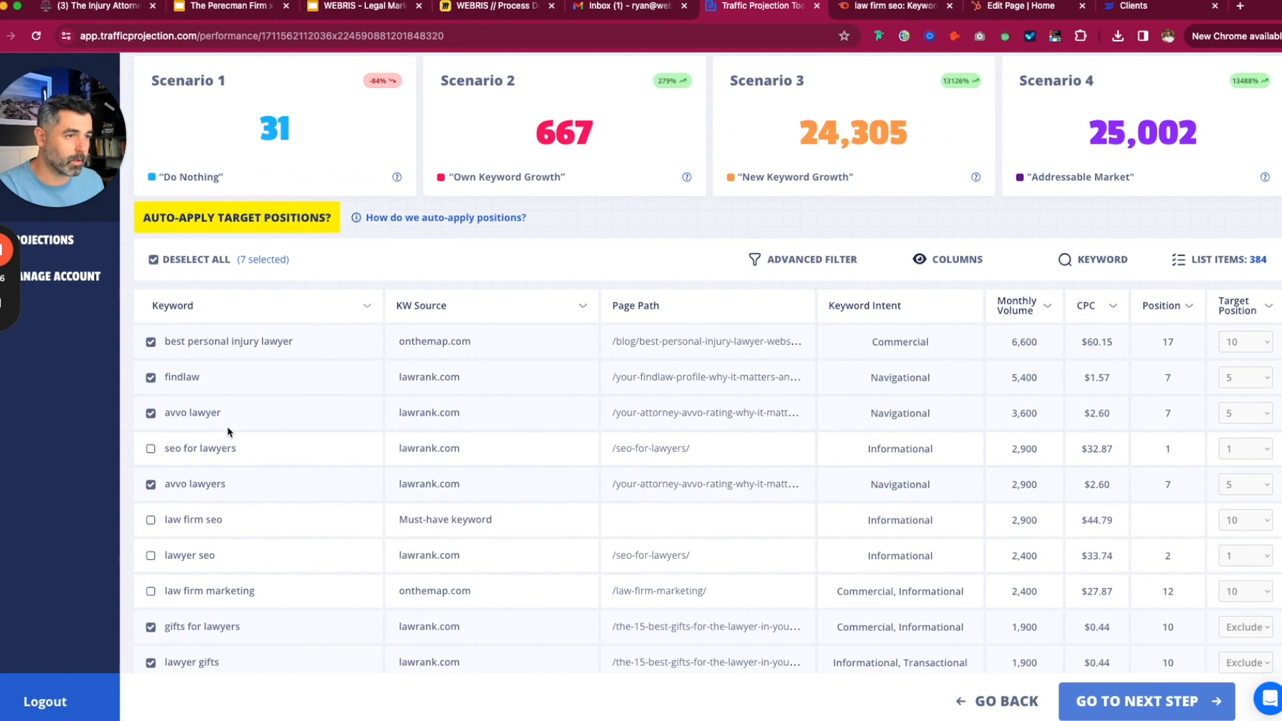
- Set the seven ticked keywords' target position to Exclude in bulk
{"action": "left_click", "coordinate": [262, 260]}
{"action": "left_click", "coordinate": [680, 191]}
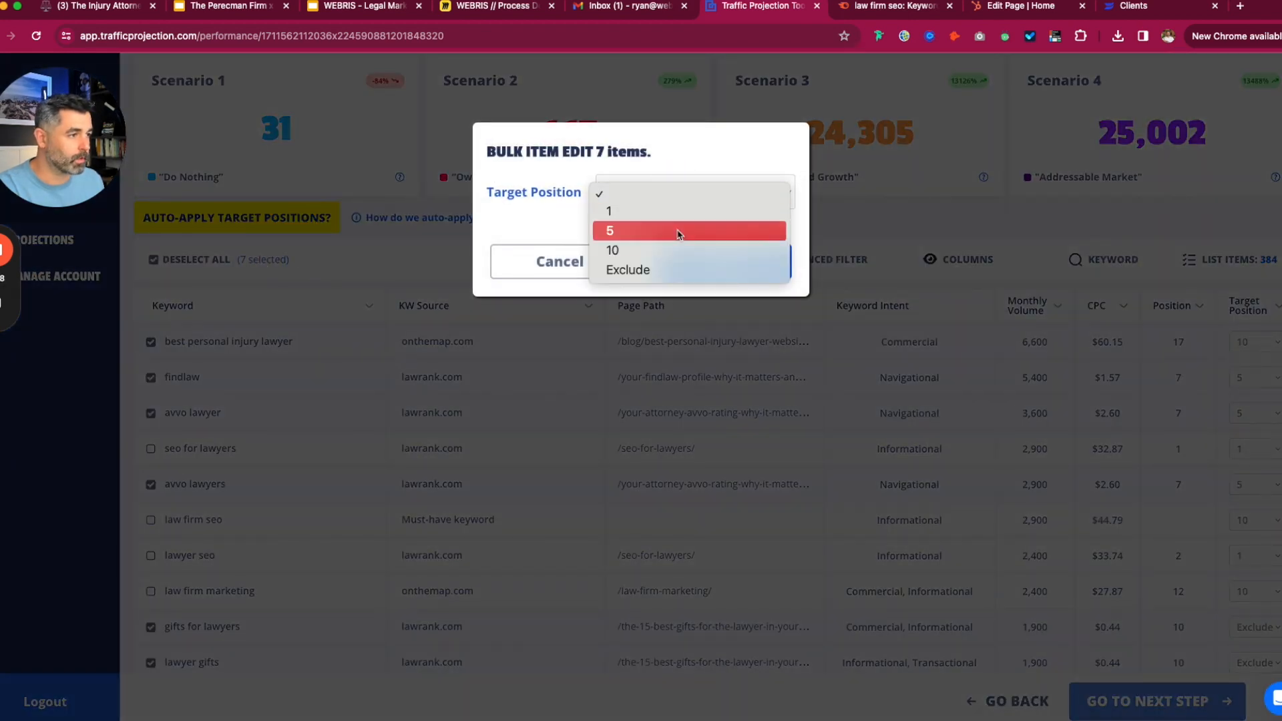
{"action": "left_click", "coordinate": [675, 268]}
{"action": "left_click", "coordinate": [703, 270]}
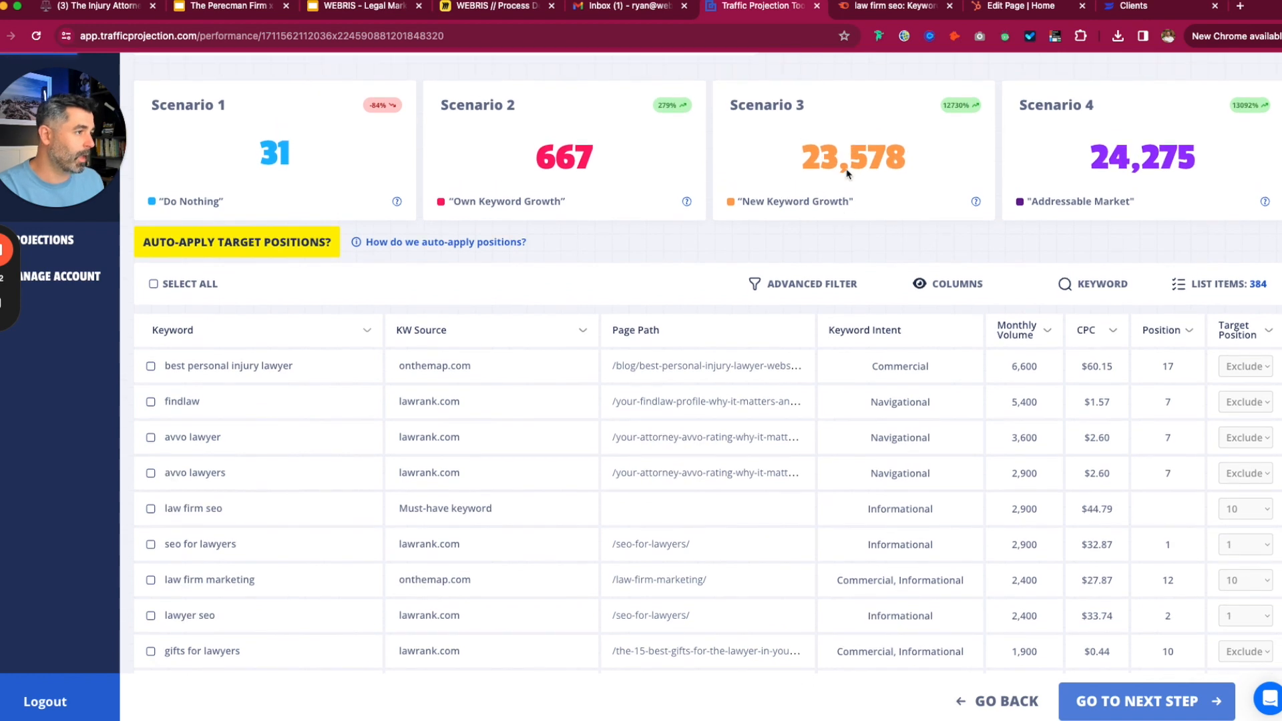
{"action": "left_click", "coordinate": [871, 254]}
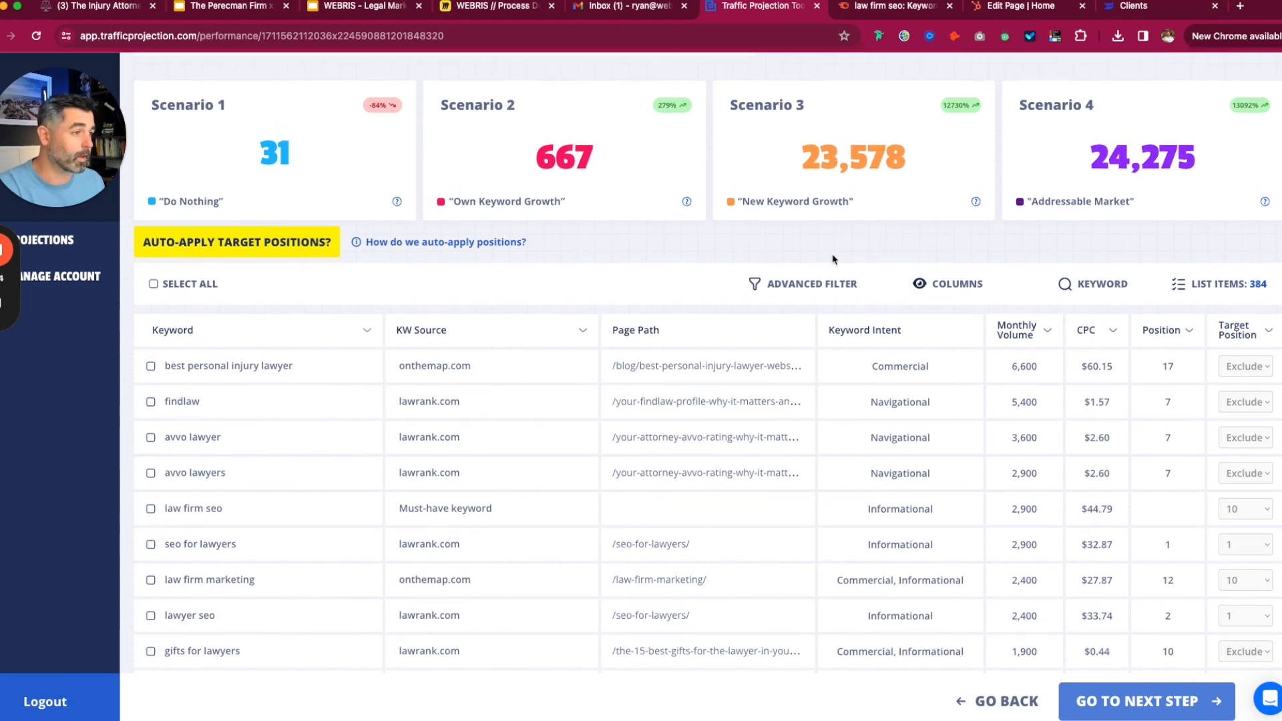
- Compare the updated totals: Scenario 2 at 667 and Scenario 3 at 23,578
{"action": "left_click_drag", "start_coordinate": [913, 170], "coordinate": [801, 172]}
{"action": "left_click", "coordinate": [833, 167]}
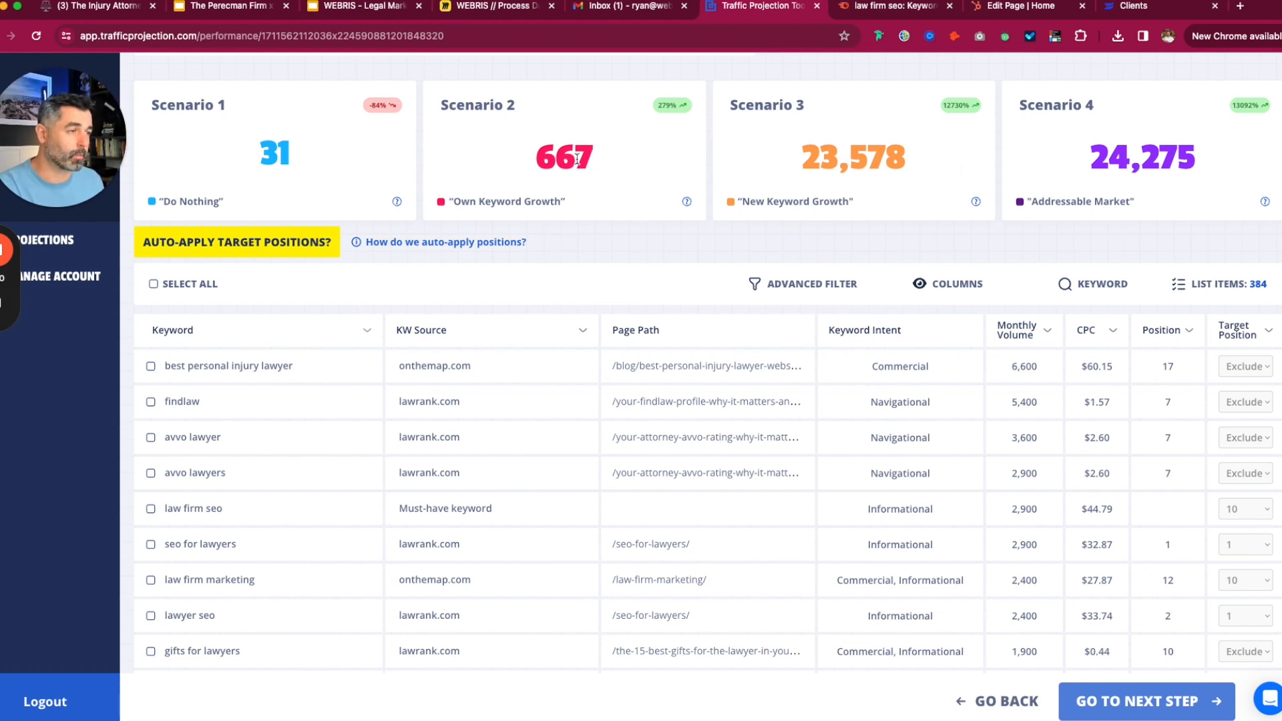
{"action": "left_click_drag", "start_coordinate": [597, 157], "coordinate": [537, 154]}
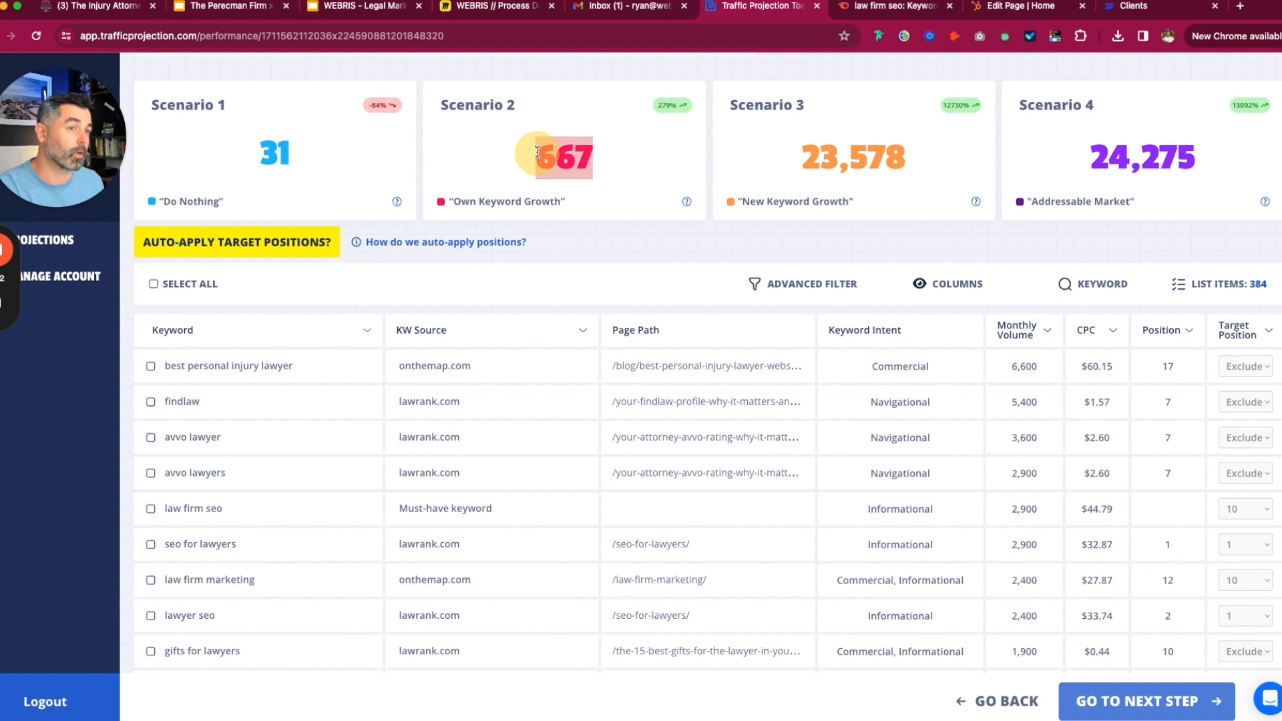
{"action": "left_click_drag", "start_coordinate": [750, 150], "coordinate": [1090, 159]}
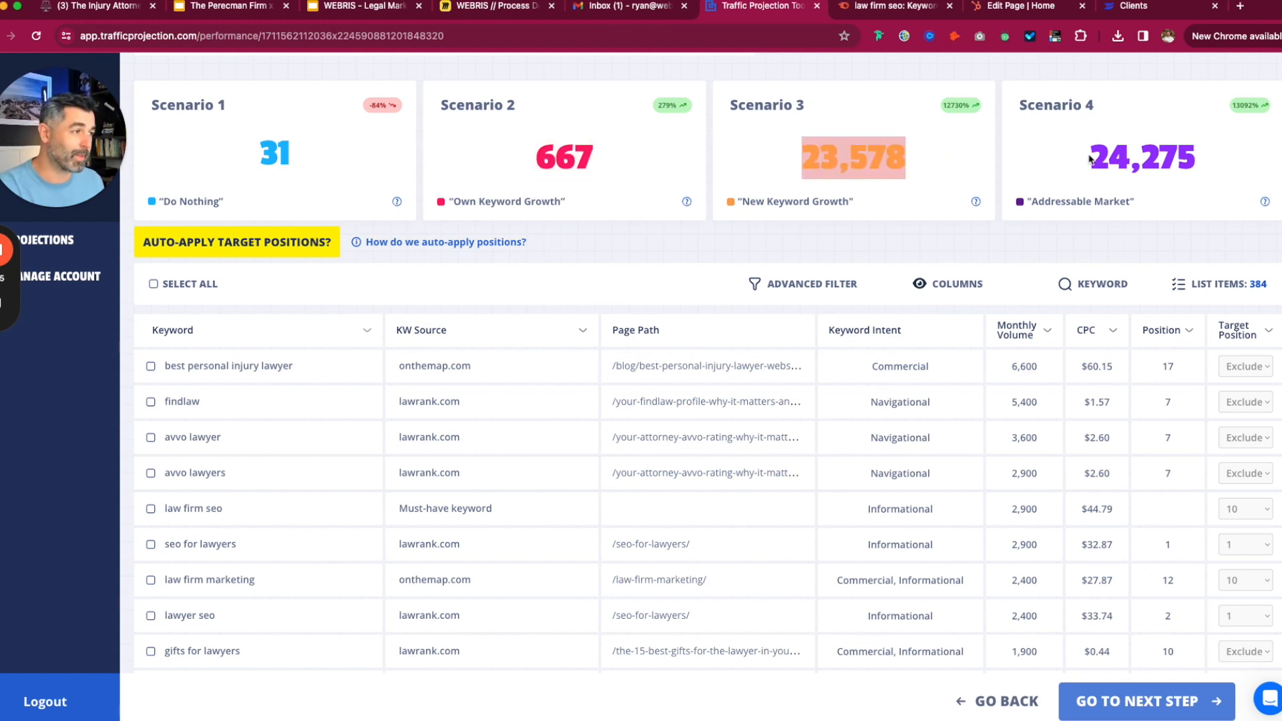
{"action": "left_click", "coordinate": [874, 154]}
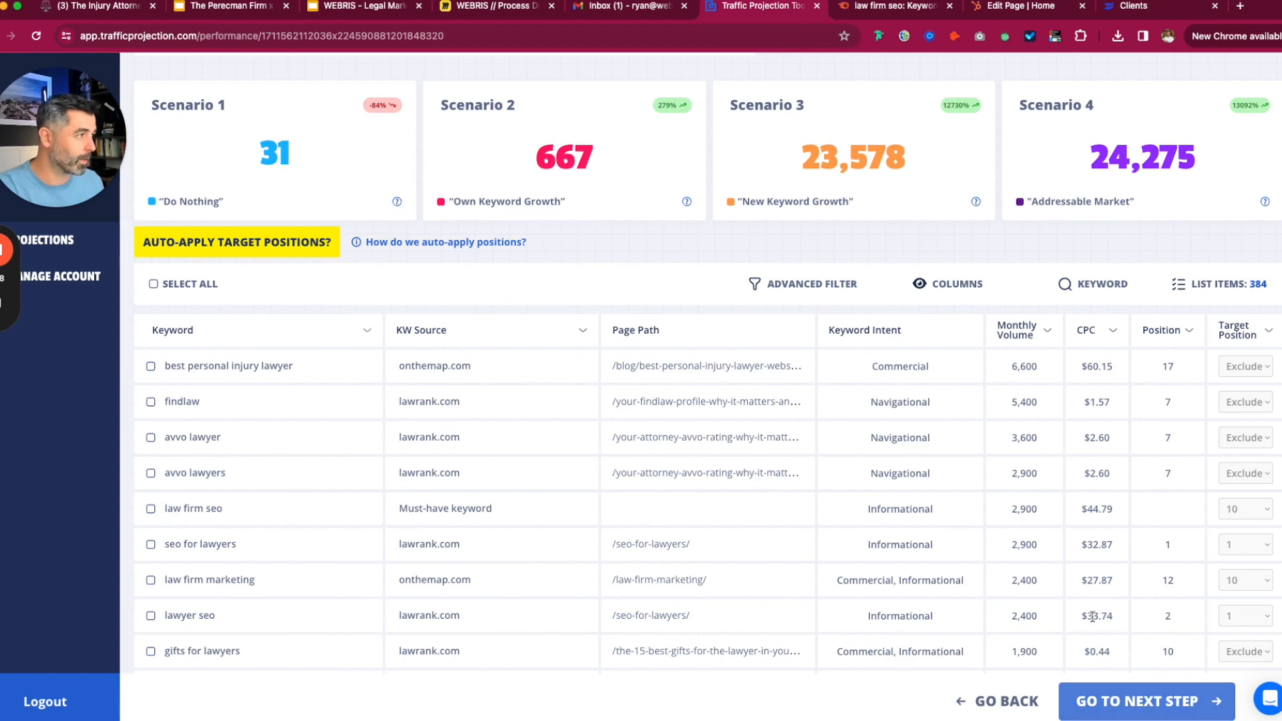
- Advance to the webris.org overview charting current and projected traffic, with Scenario 4 at 24,275
{"action": "left_click", "coordinate": [1220, 705]}
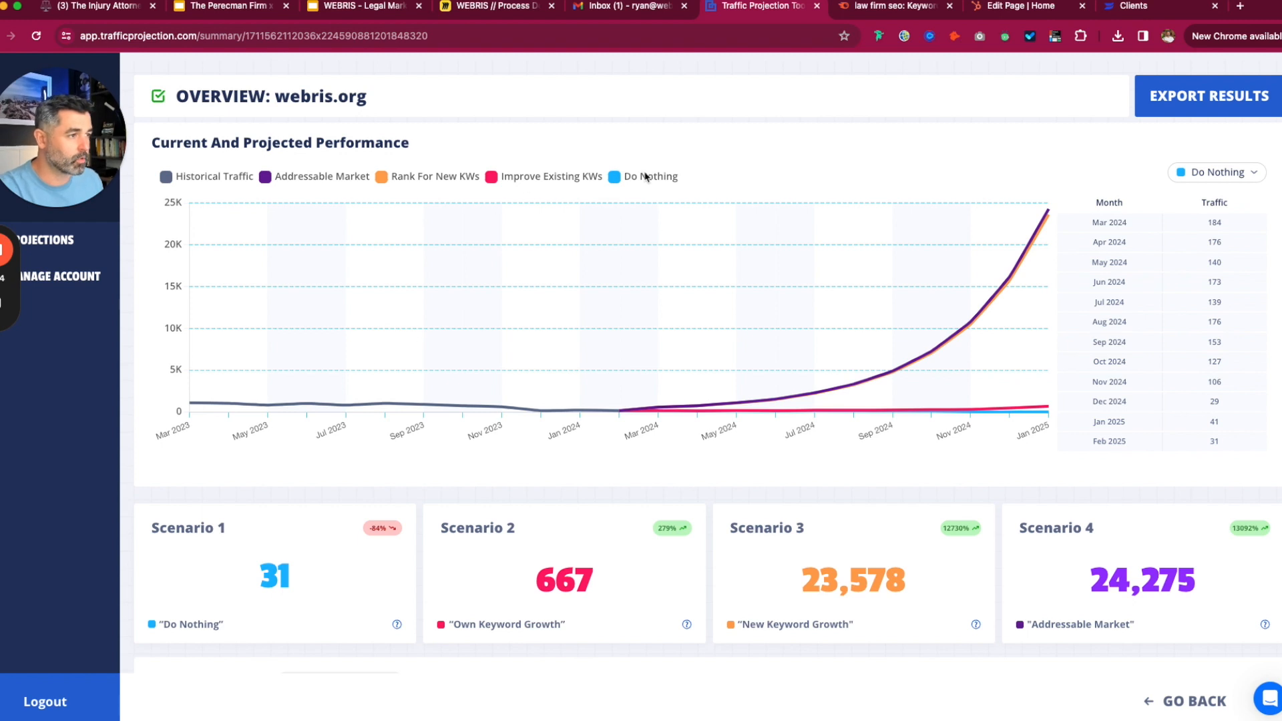
- Hide the Addressable Market, Rank For New KWs, Improve Existing KWs and Do Nothing lines, then reshow each
{"action": "left_click", "coordinate": [311, 174]}
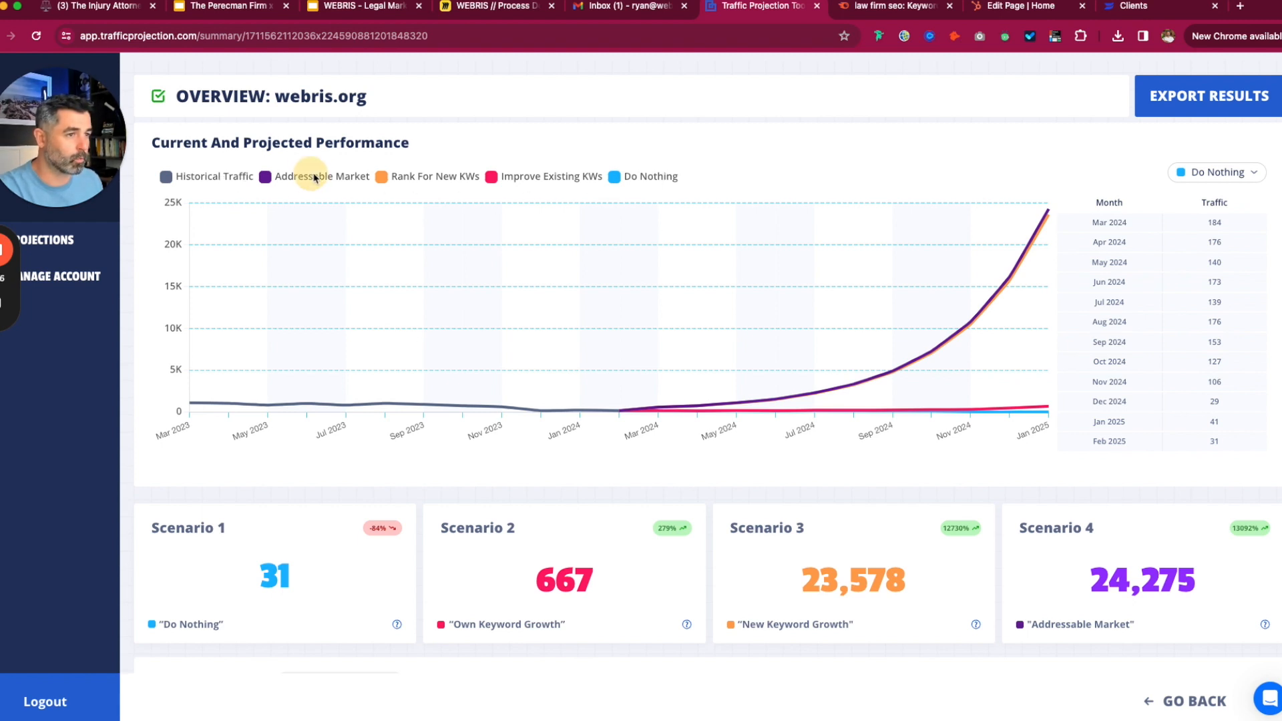
{"action": "left_click", "coordinate": [431, 176]}
{"action": "left_click", "coordinate": [549, 176]}
{"action": "left_click", "coordinate": [644, 176]}
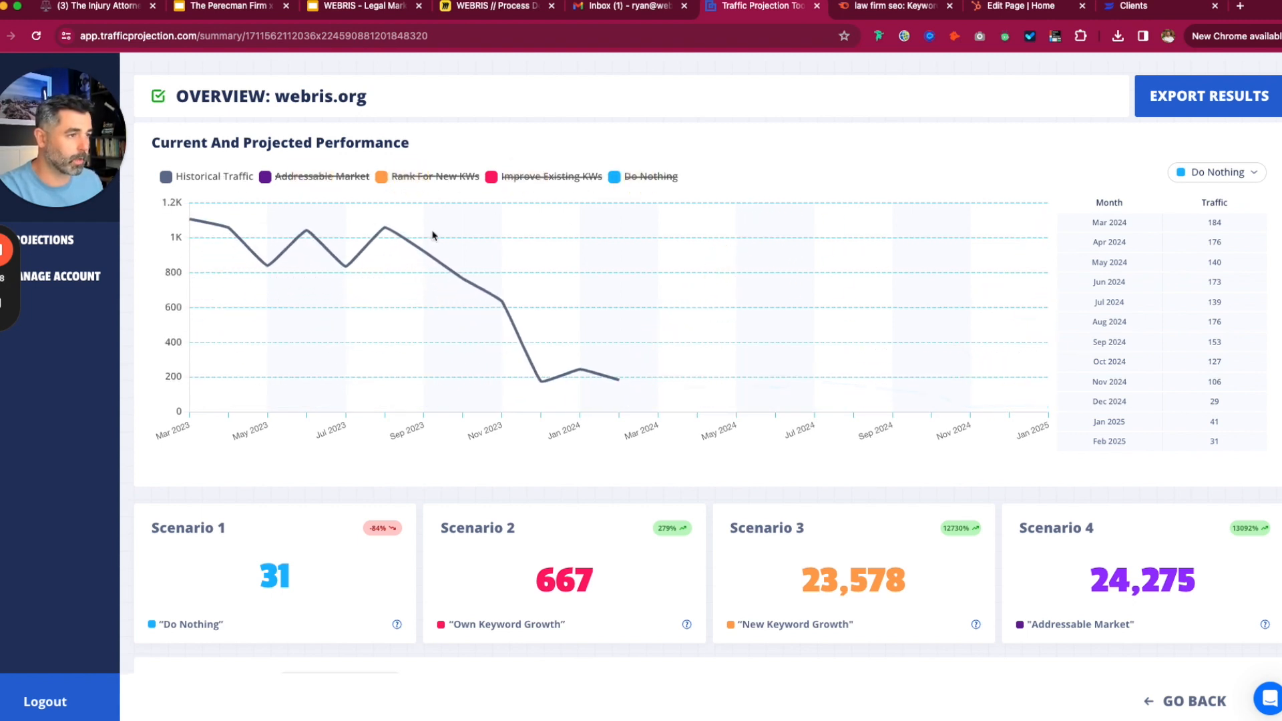
{"action": "left_click", "coordinate": [628, 181]}
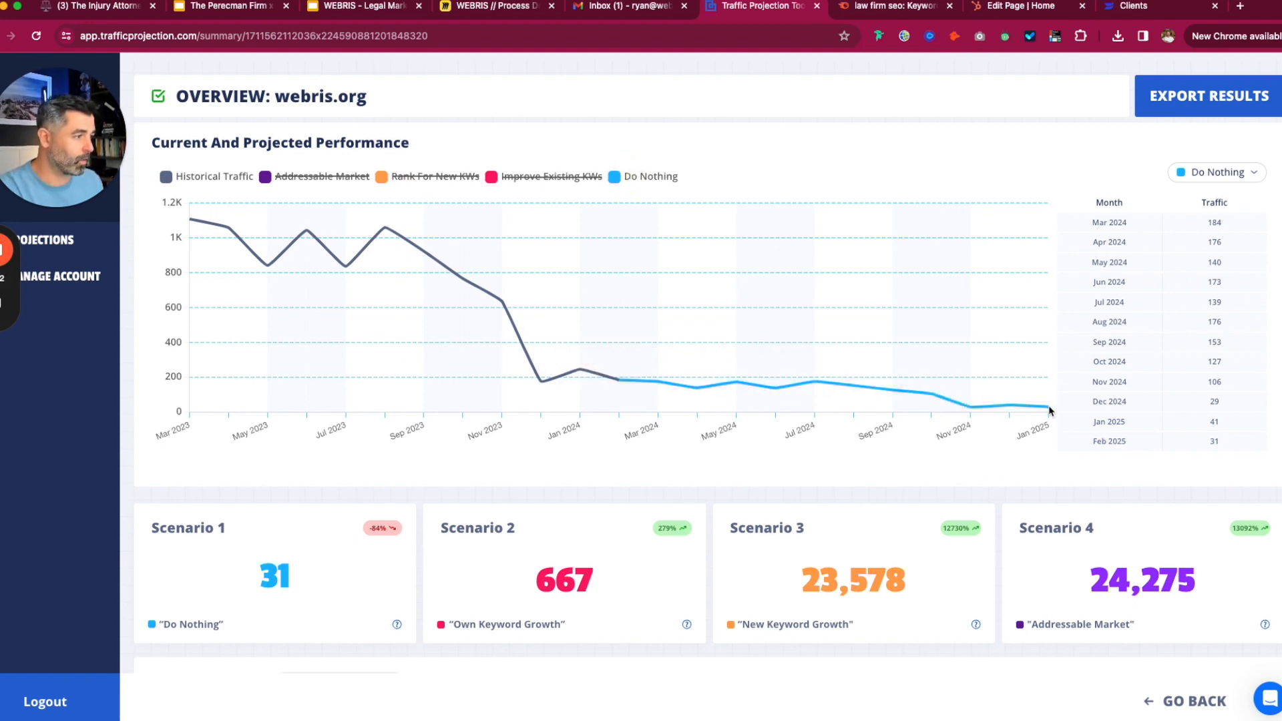
{"action": "left_click", "coordinate": [567, 177]}
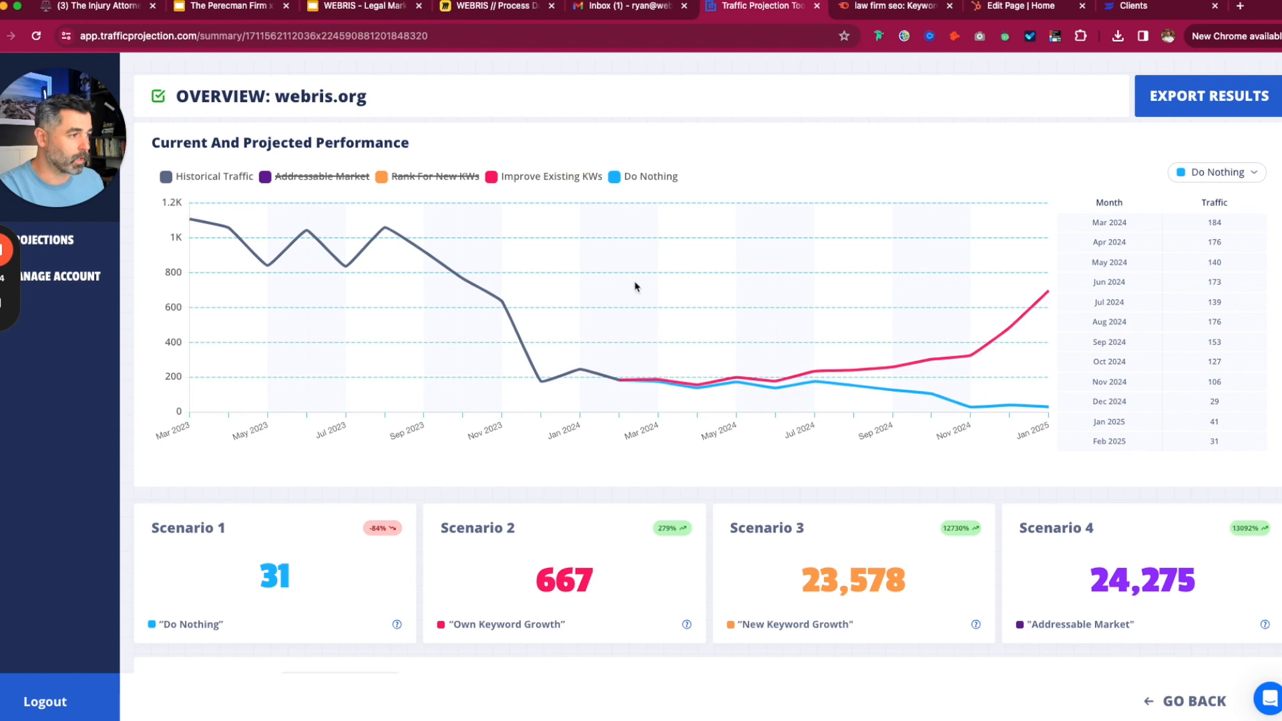
{"action": "mouse_move", "coordinate": [1048, 292]}
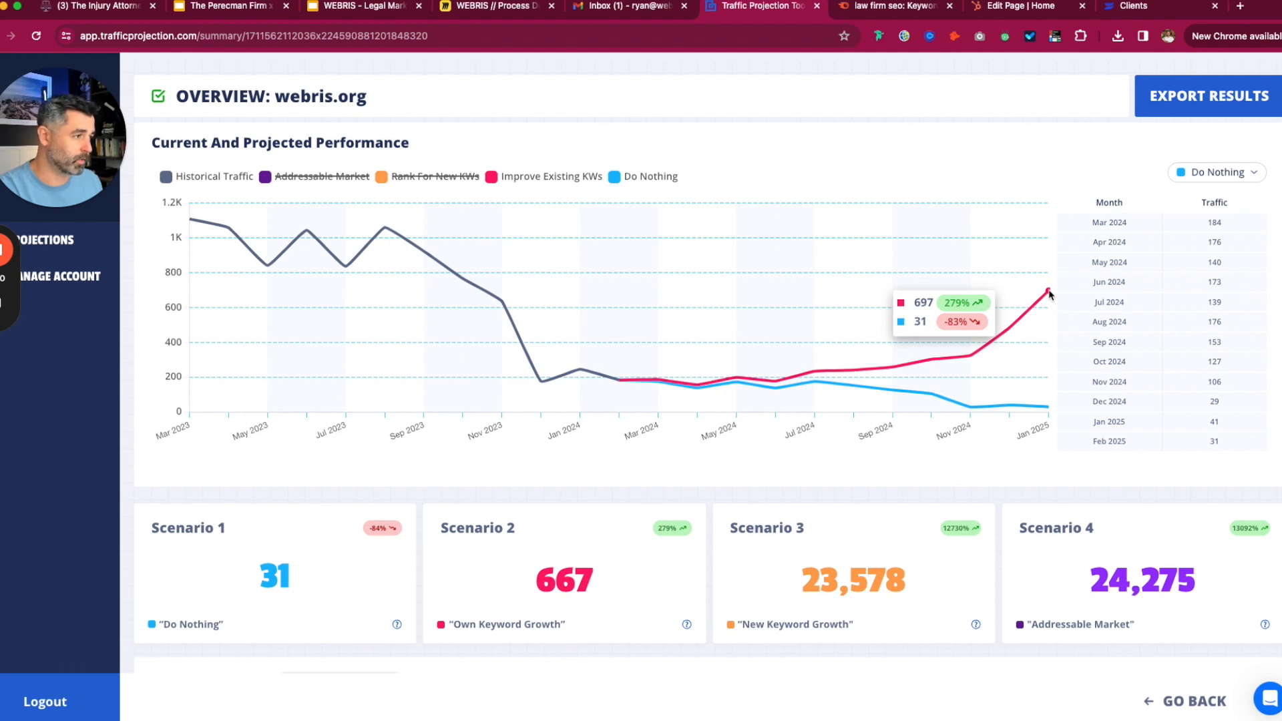
{"action": "left_click", "coordinate": [431, 178]}
{"action": "left_click", "coordinate": [321, 176]}
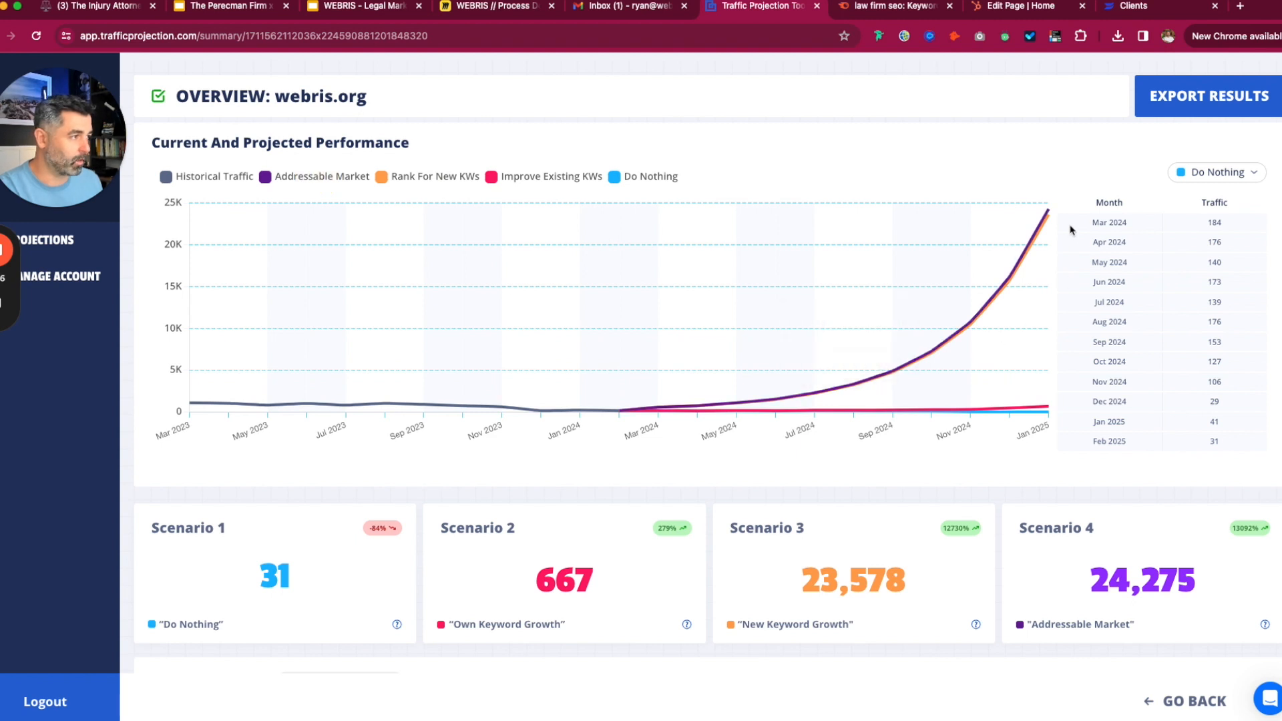
- Switch the monthly table through Rank For New KWs and Improve Existing KWs to Historical Traffic
{"action": "left_click", "coordinate": [1229, 173]}
{"action": "left_click", "coordinate": [1176, 240]}
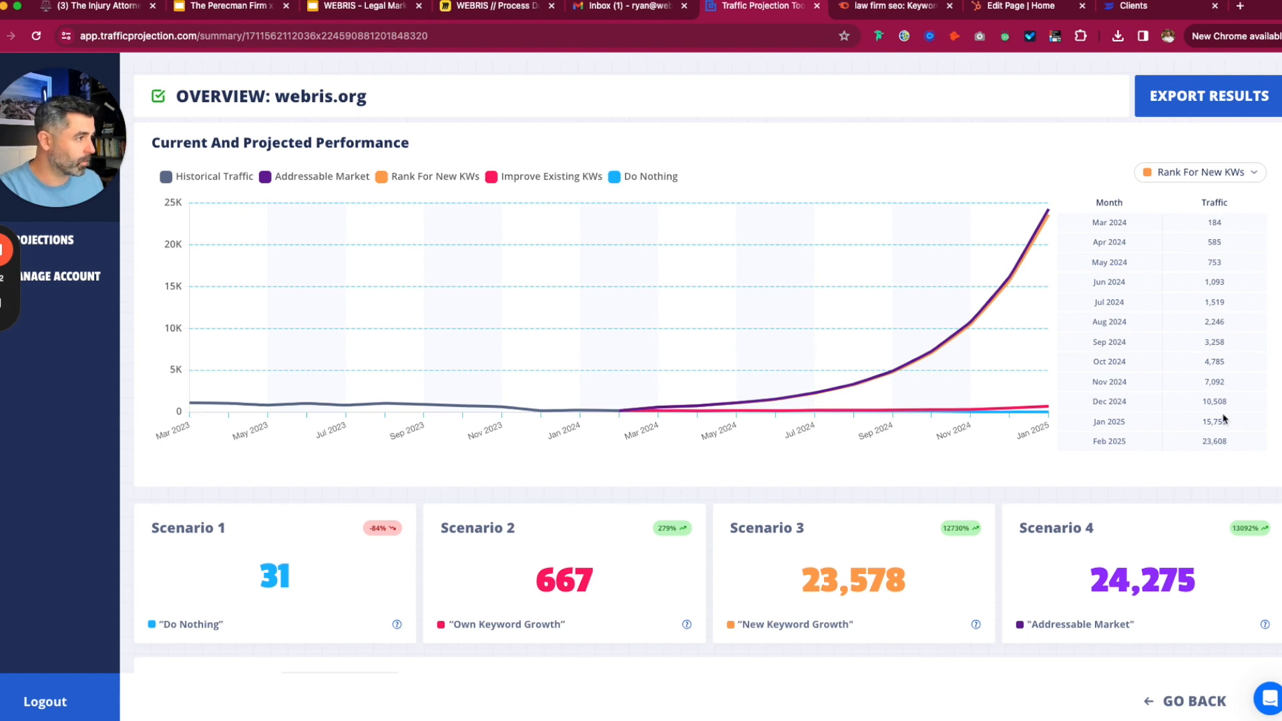
{"action": "left_click", "coordinate": [1202, 172]}
{"action": "left_click", "coordinate": [1143, 229]}
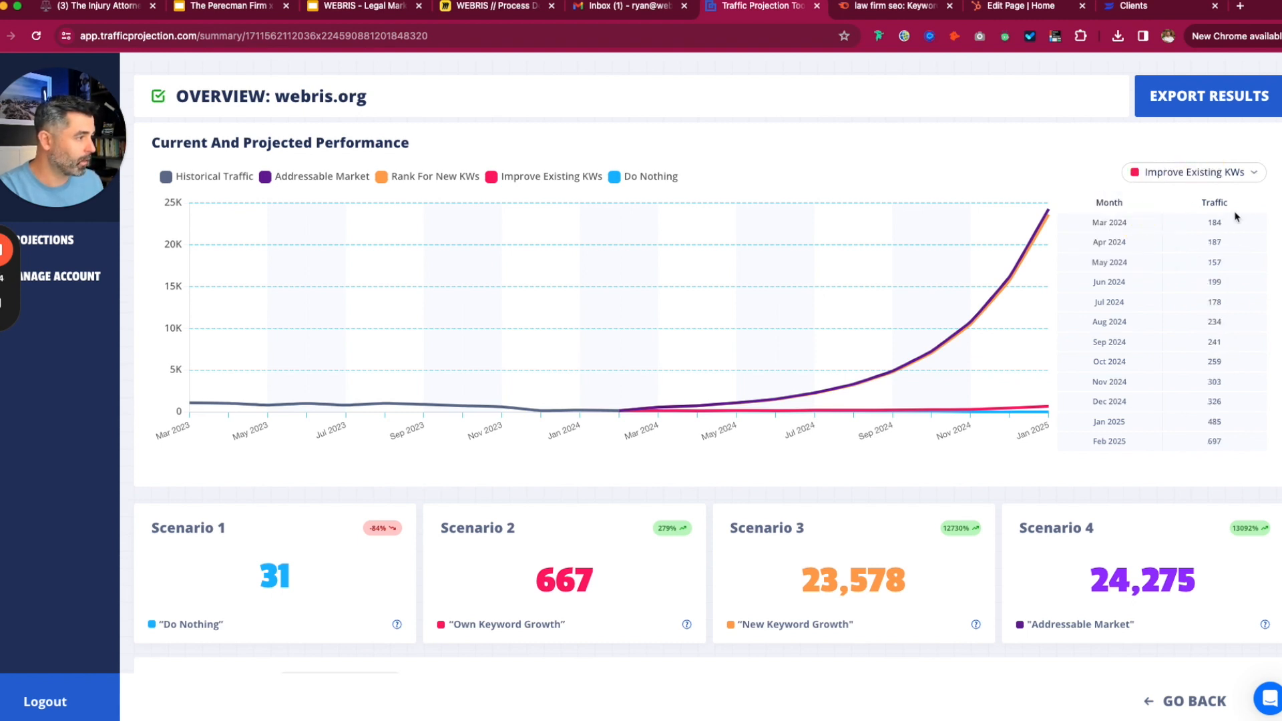
{"action": "left_click", "coordinate": [1214, 176]}
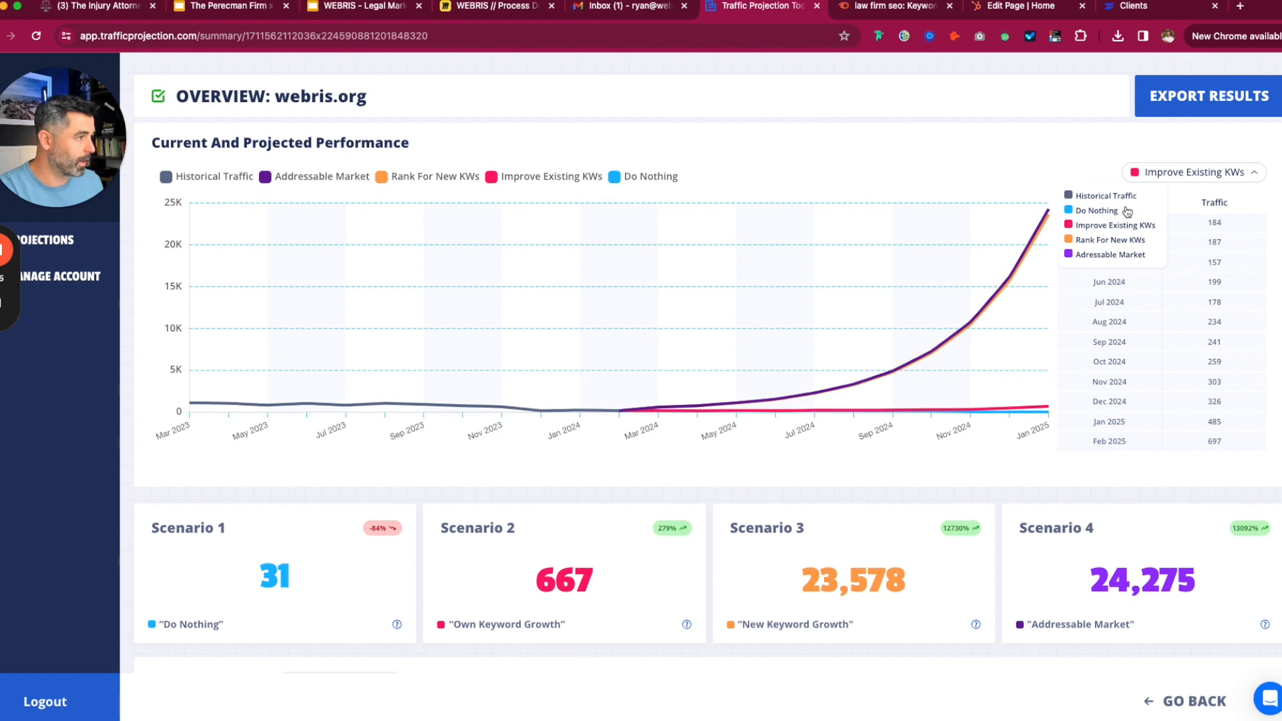
{"action": "left_click", "coordinate": [1108, 196]}
- Scroll to the Existing Targets section and list its targets by keyword
{"action": "scroll", "coordinate": [1020, 183], "scroll_direction": "down", "scroll_amount": 1}
{"action": "scroll", "coordinate": [1019, 175], "scroll_direction": "down", "scroll_amount": 3}
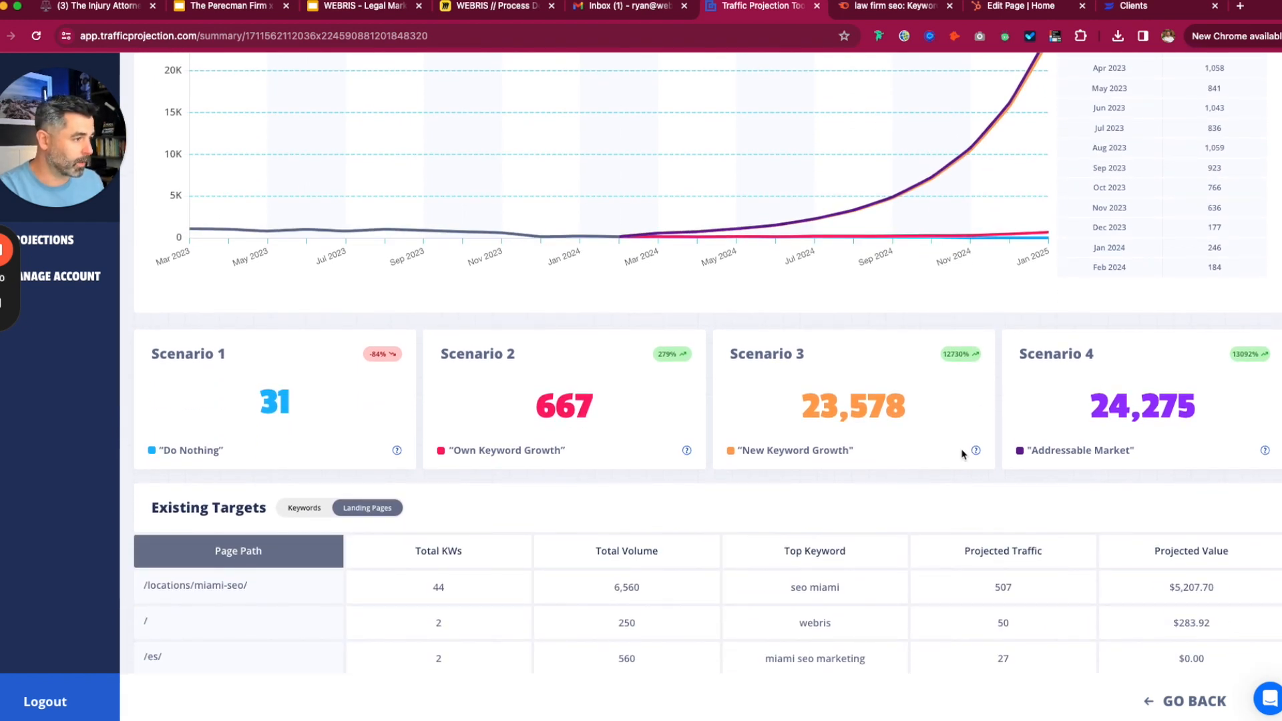
{"action": "scroll", "coordinate": [962, 403], "scroll_direction": "down", "scroll_amount": 2}
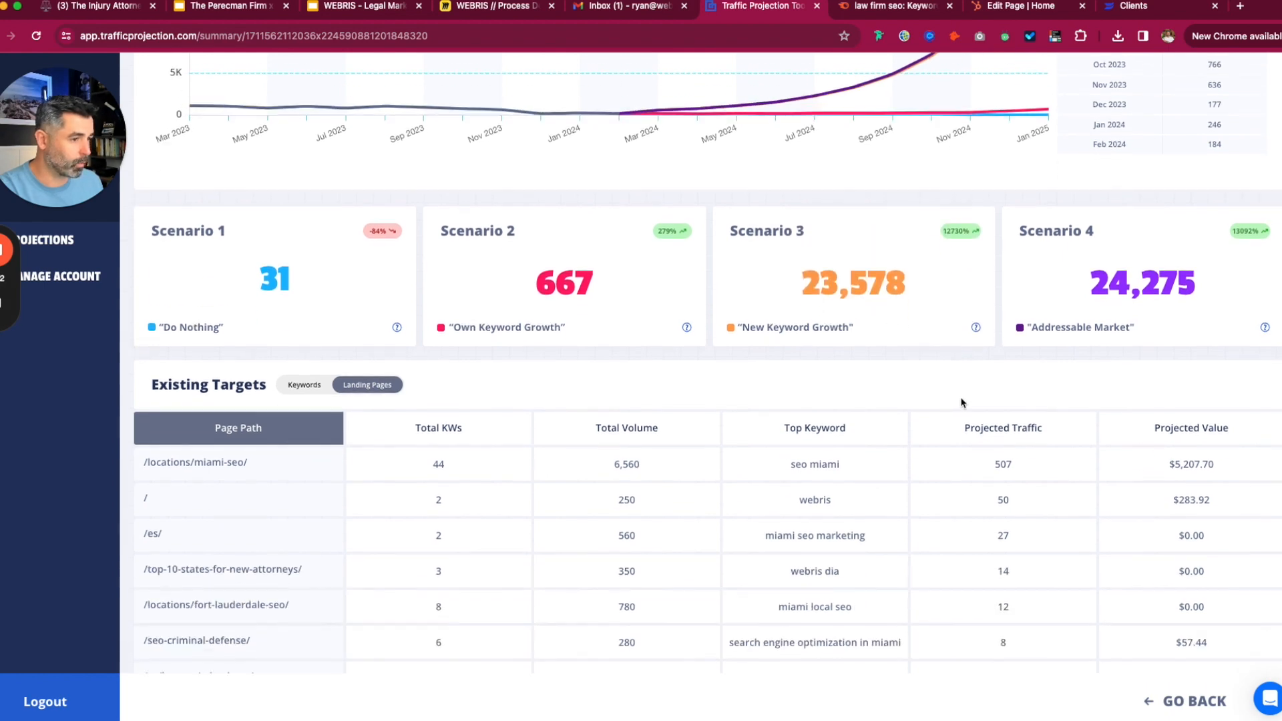
{"action": "scroll", "coordinate": [962, 403], "scroll_direction": "down", "scroll_amount": 5}
{"action": "scroll", "coordinate": [1145, 230], "scroll_direction": "up", "scroll_amount": 2}
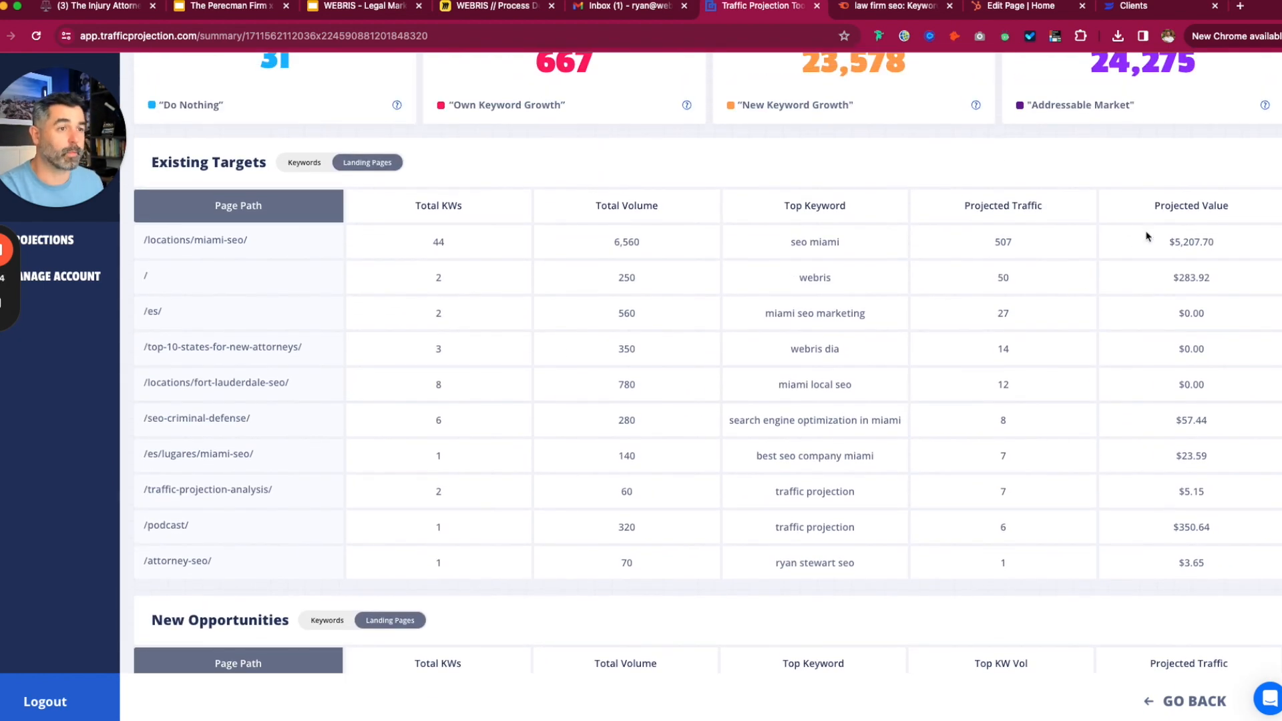
{"action": "scroll", "coordinate": [609, 191], "scroll_direction": "up", "scroll_amount": 1}
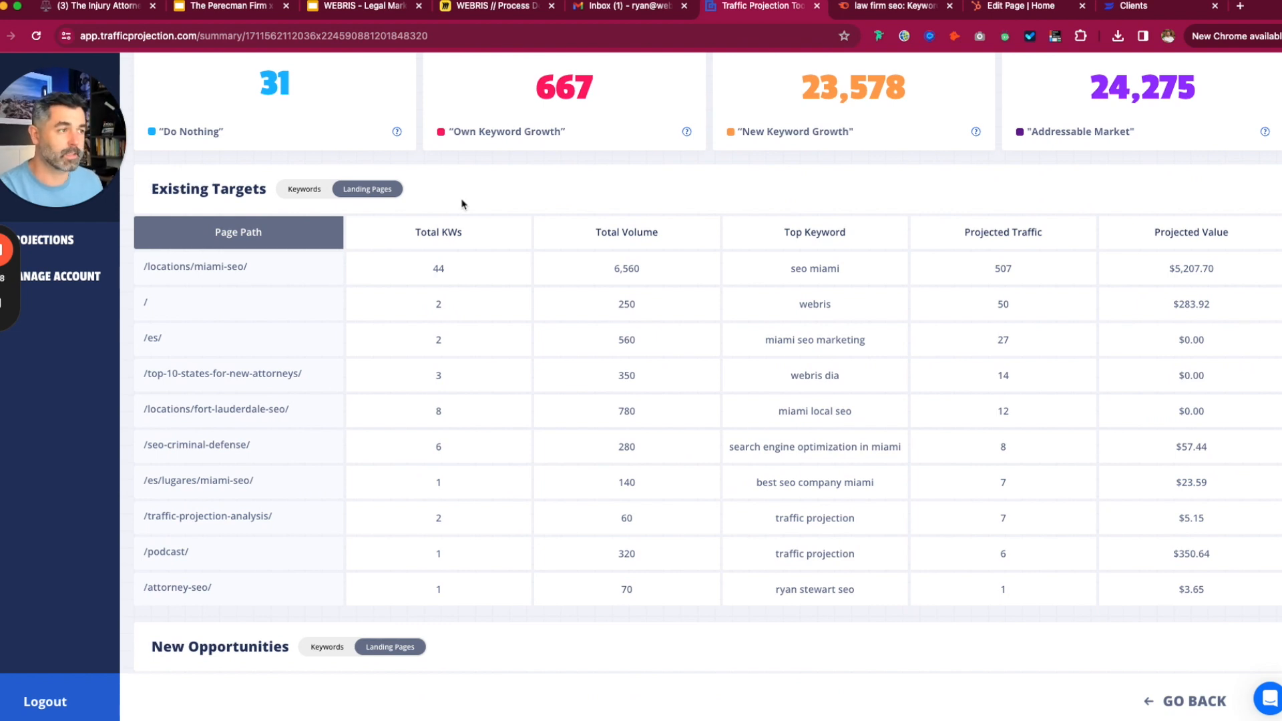
{"action": "scroll", "coordinate": [468, 191], "scroll_direction": "up", "scroll_amount": 2}
{"action": "scroll", "coordinate": [269, 320], "scroll_direction": "down", "scroll_amount": 1}
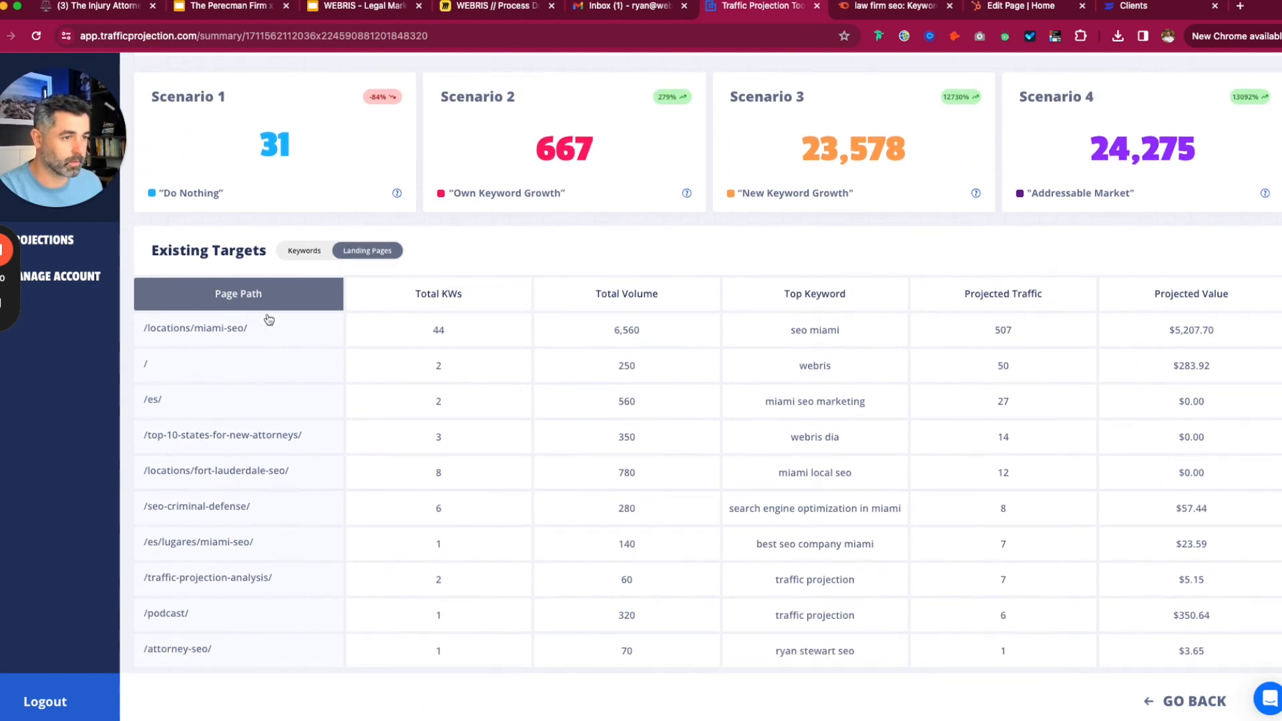
{"action": "left_click", "coordinate": [316, 252]}
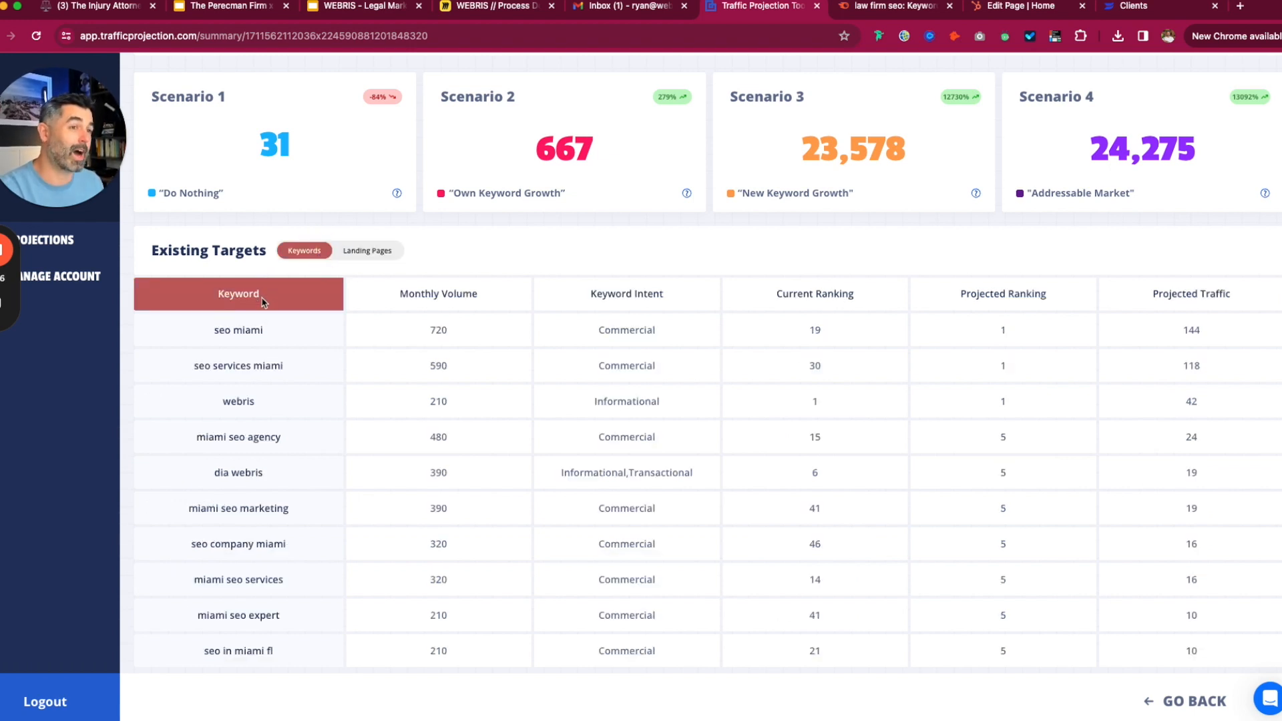
- Switch Existing Targets back to landing pages and scroll down to New Opportunities
{"action": "scroll", "coordinate": [251, 388], "scroll_direction": "down", "scroll_amount": 1}
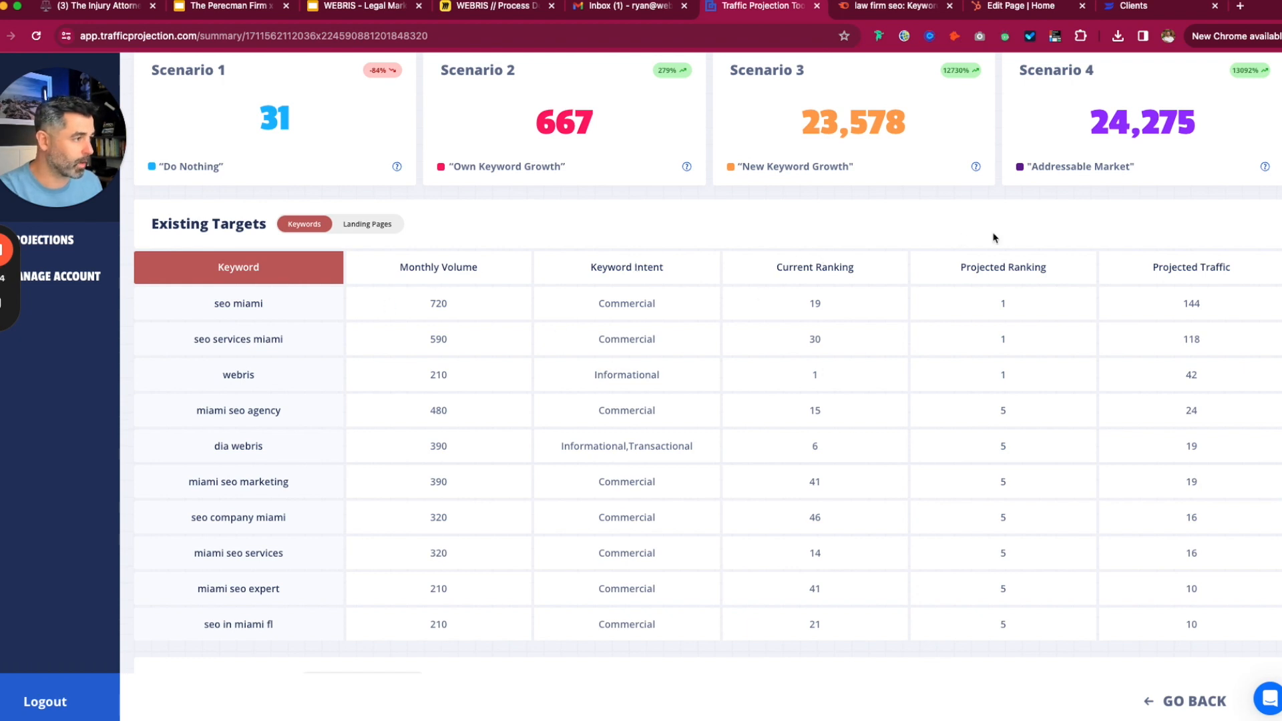
{"action": "left_click", "coordinate": [374, 226]}
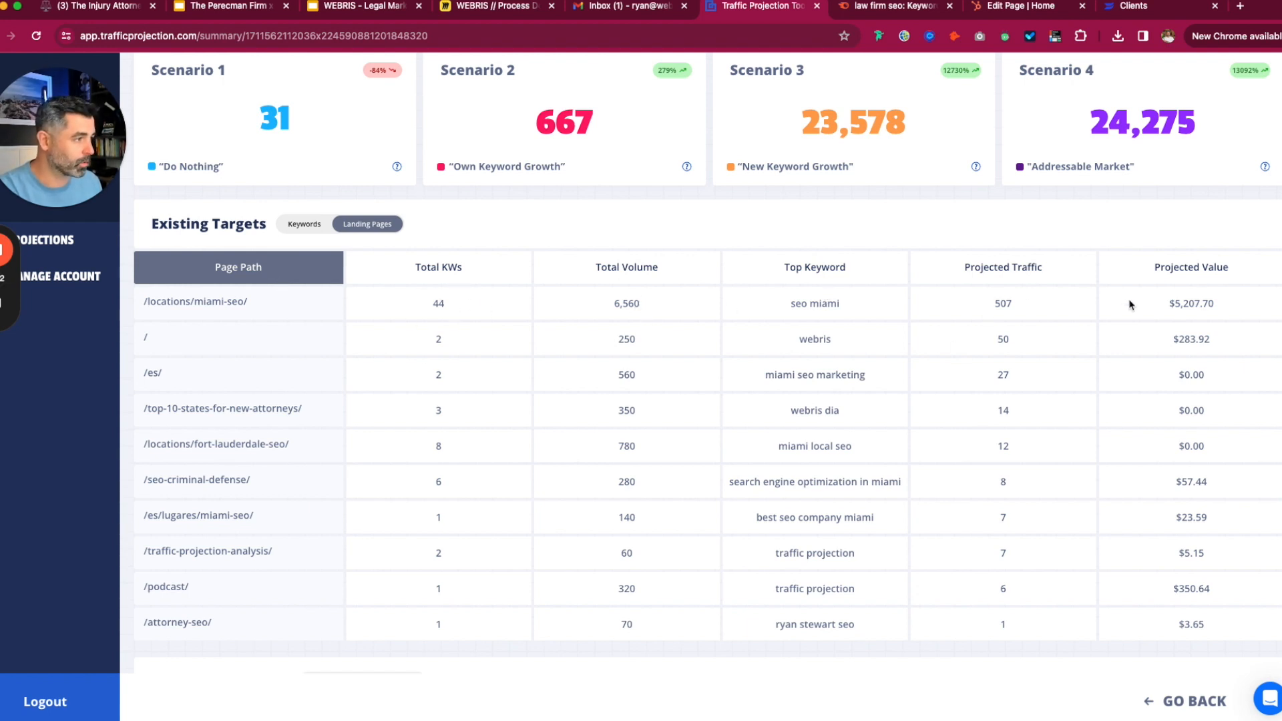
{"action": "scroll", "coordinate": [1197, 464], "scroll_direction": "down", "scroll_amount": 7}
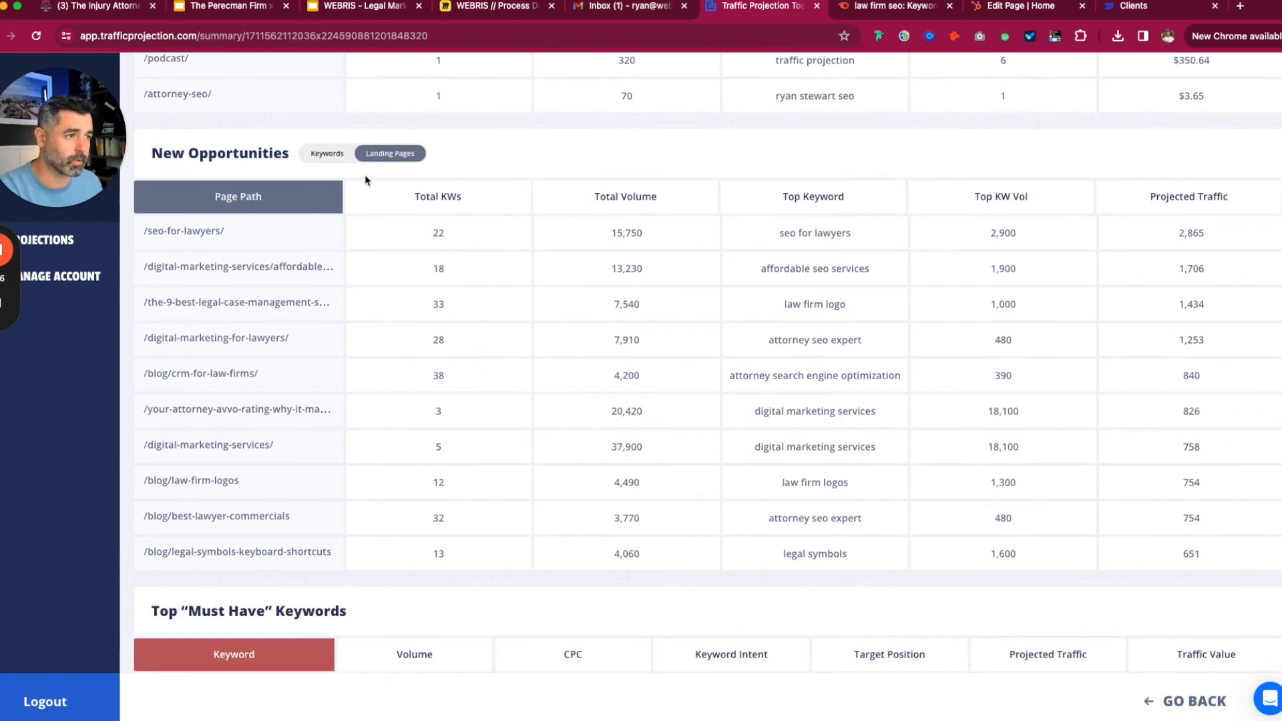
- Show New Opportunities by keyword, then by landing page
{"action": "left_click", "coordinate": [327, 153]}
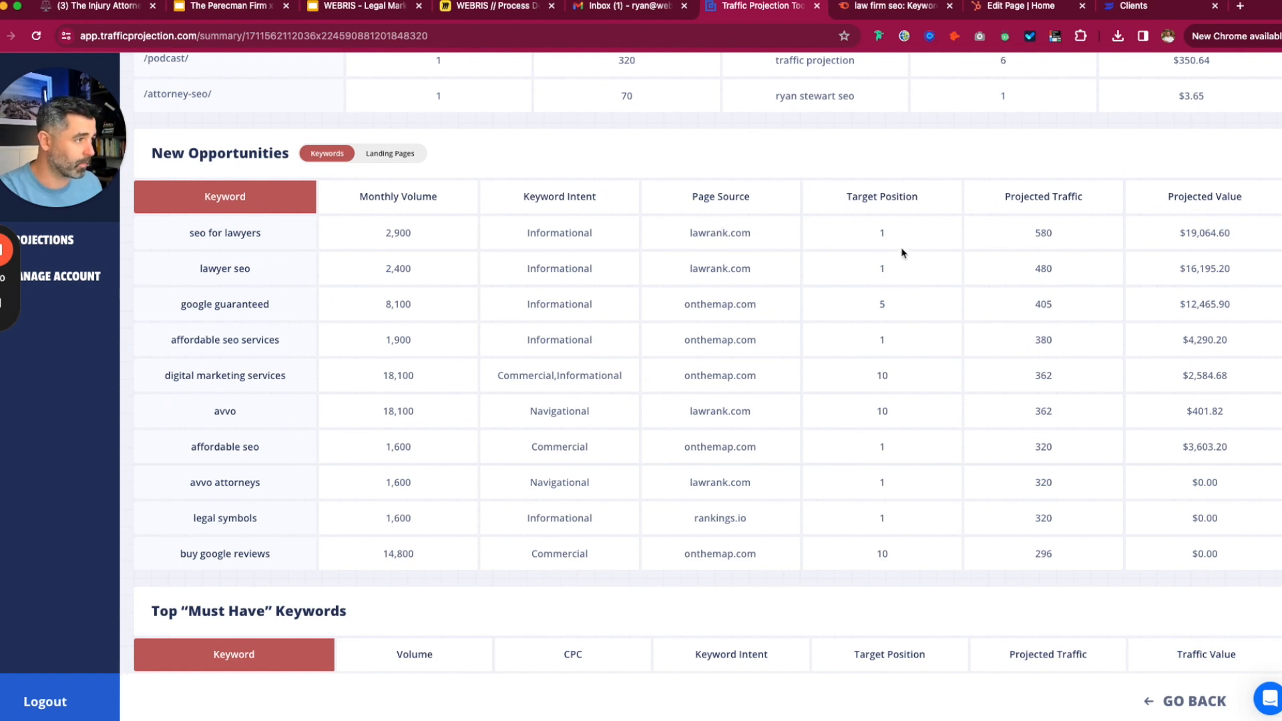
{"action": "left_click", "coordinate": [410, 154]}
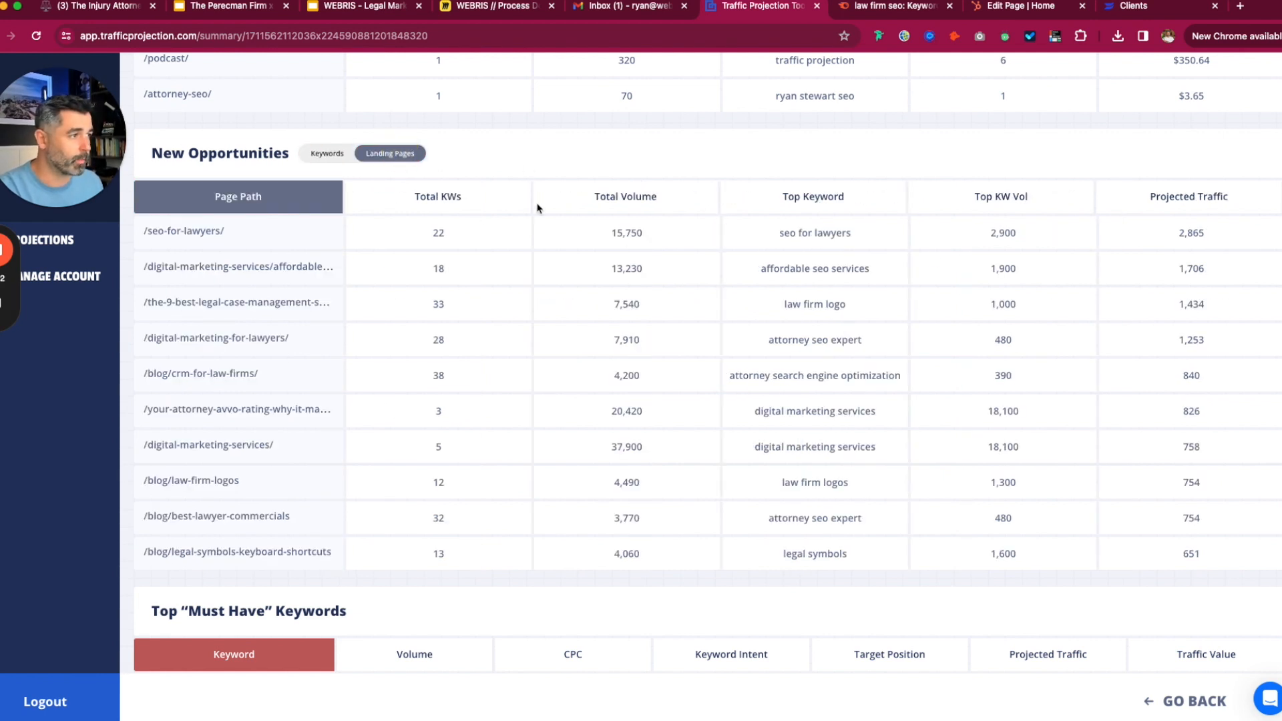
{"action": "scroll", "coordinate": [974, 263], "scroll_direction": "down", "scroll_amount": 5}
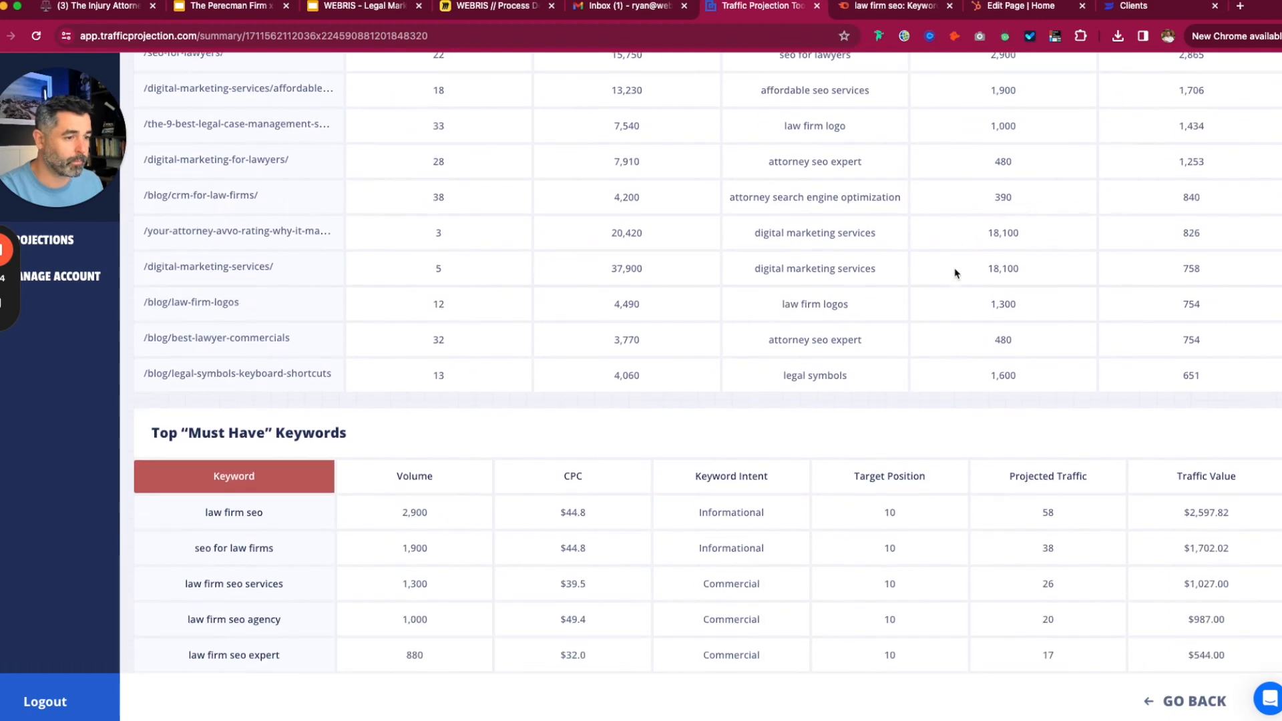
- Scroll through Must Have Keywords and the Projections By Intent charts, then switch to the client Slides deck
{"action": "scroll", "coordinate": [955, 273], "scroll_direction": "down", "scroll_amount": 2}
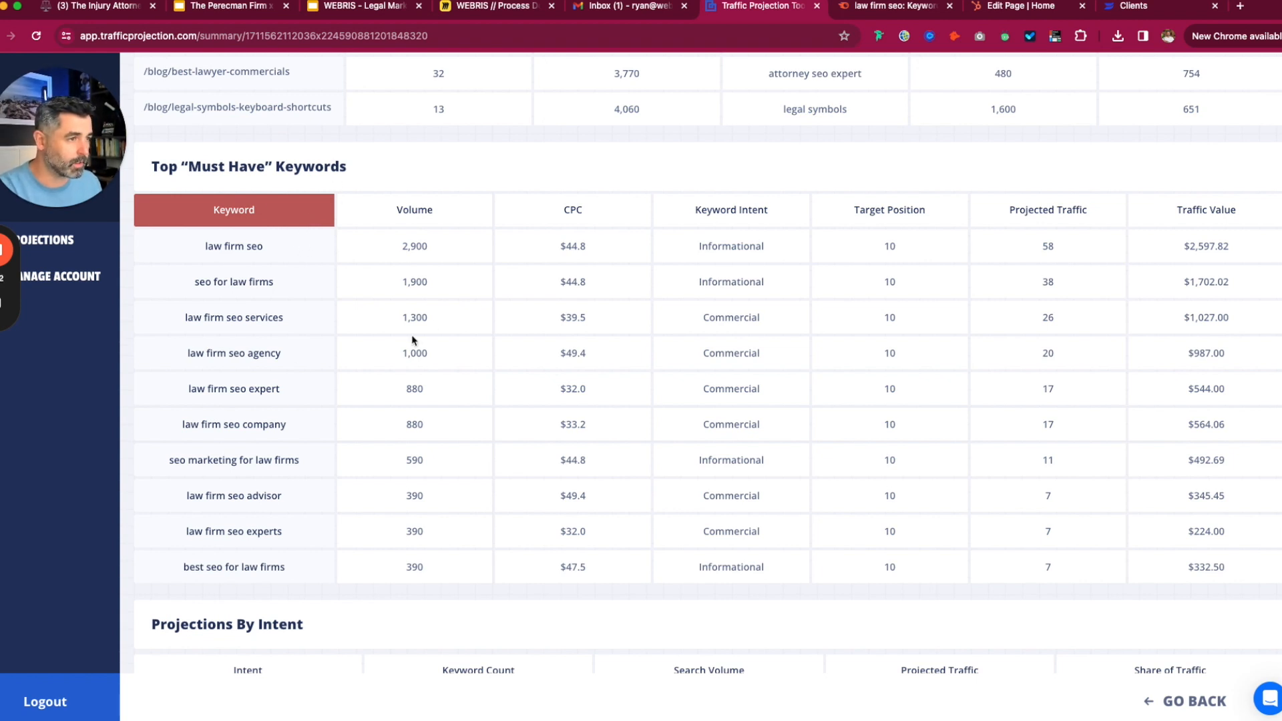
{"action": "scroll", "coordinate": [774, 262], "scroll_direction": "down", "scroll_amount": 4}
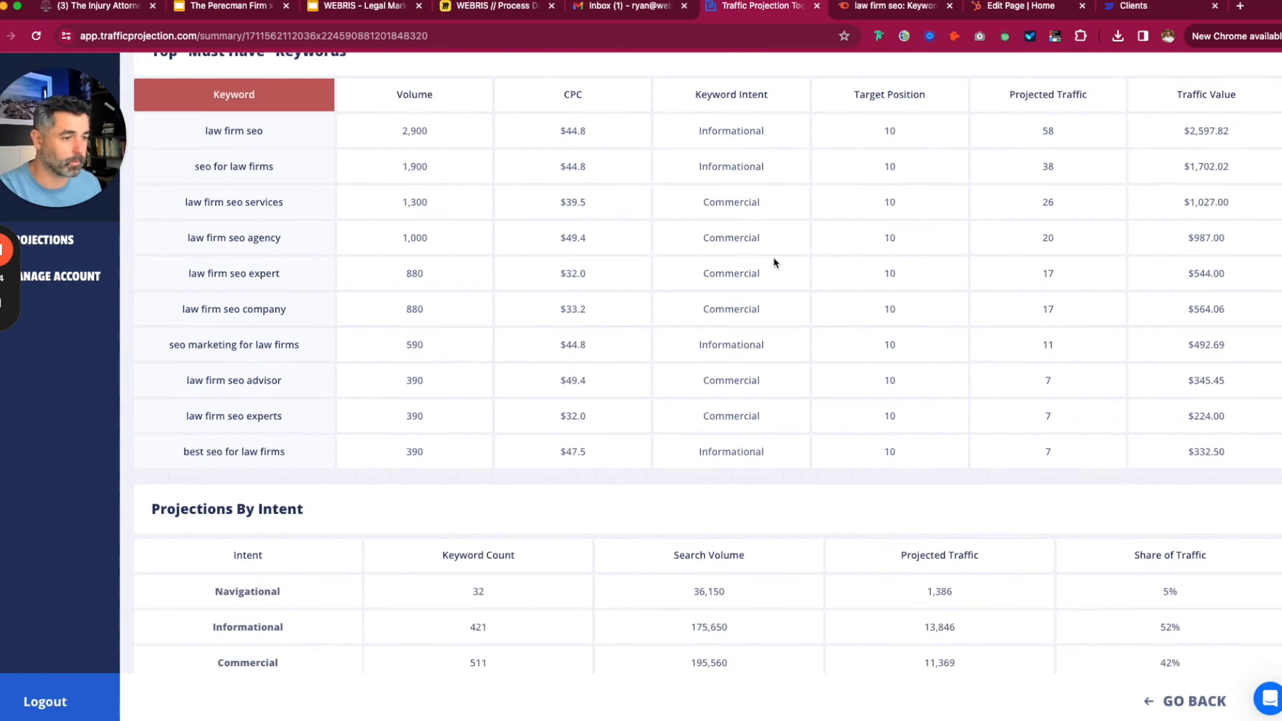
{"action": "scroll", "coordinate": [775, 262], "scroll_direction": "down", "scroll_amount": 2}
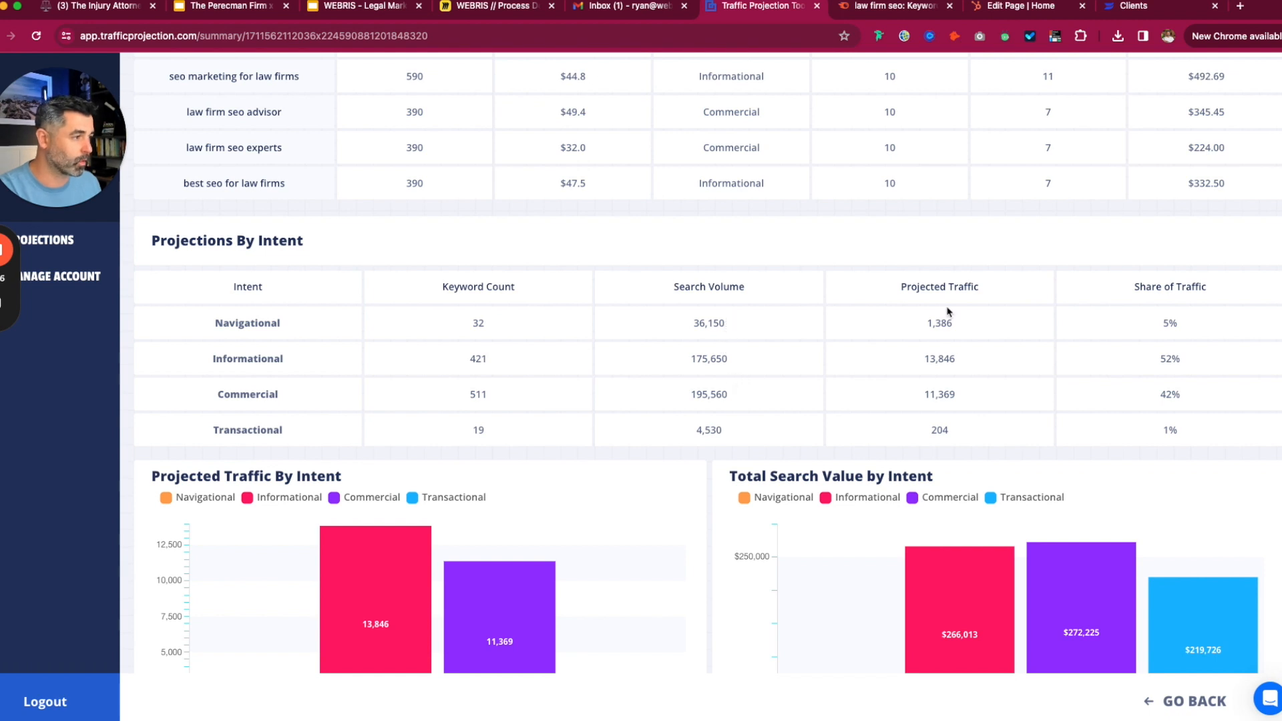
{"action": "scroll", "coordinate": [1168, 360], "scroll_direction": "down", "scroll_amount": 2}
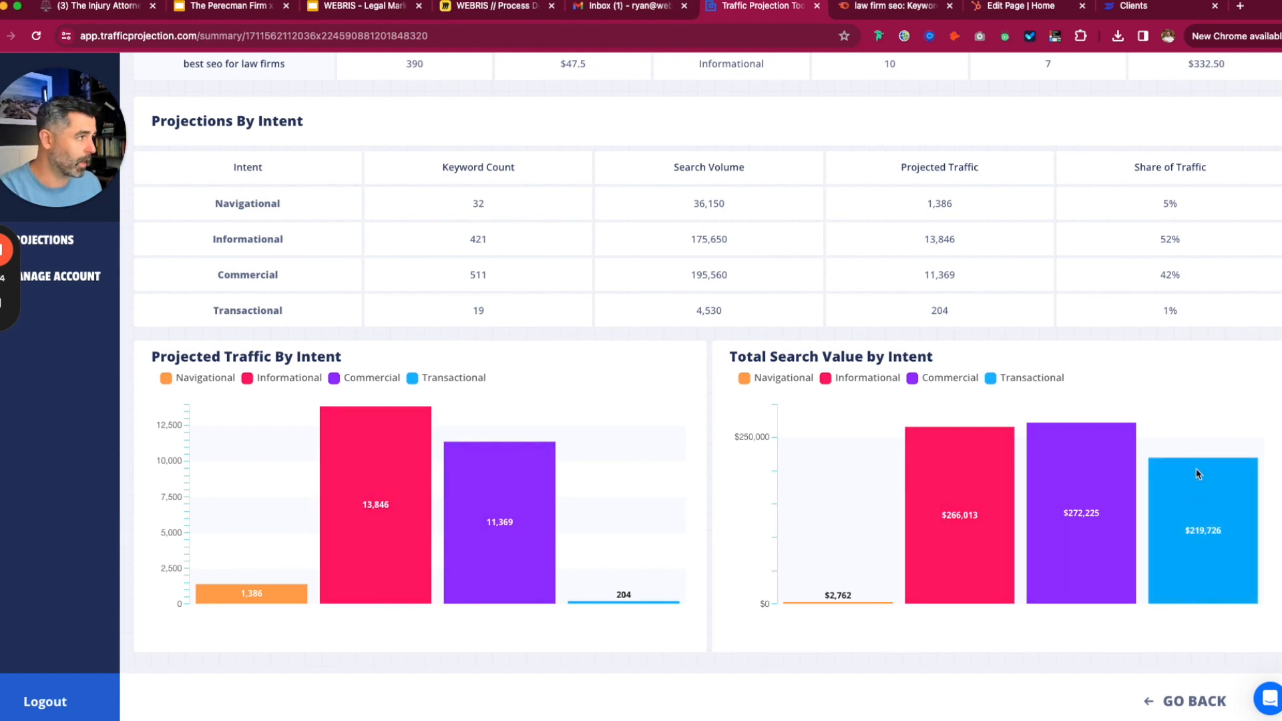
{"action": "scroll", "coordinate": [1193, 481], "scroll_direction": "up", "scroll_amount": 12}
{"action": "scroll", "coordinate": [1193, 454], "scroll_direction": "up", "scroll_amount": 15}
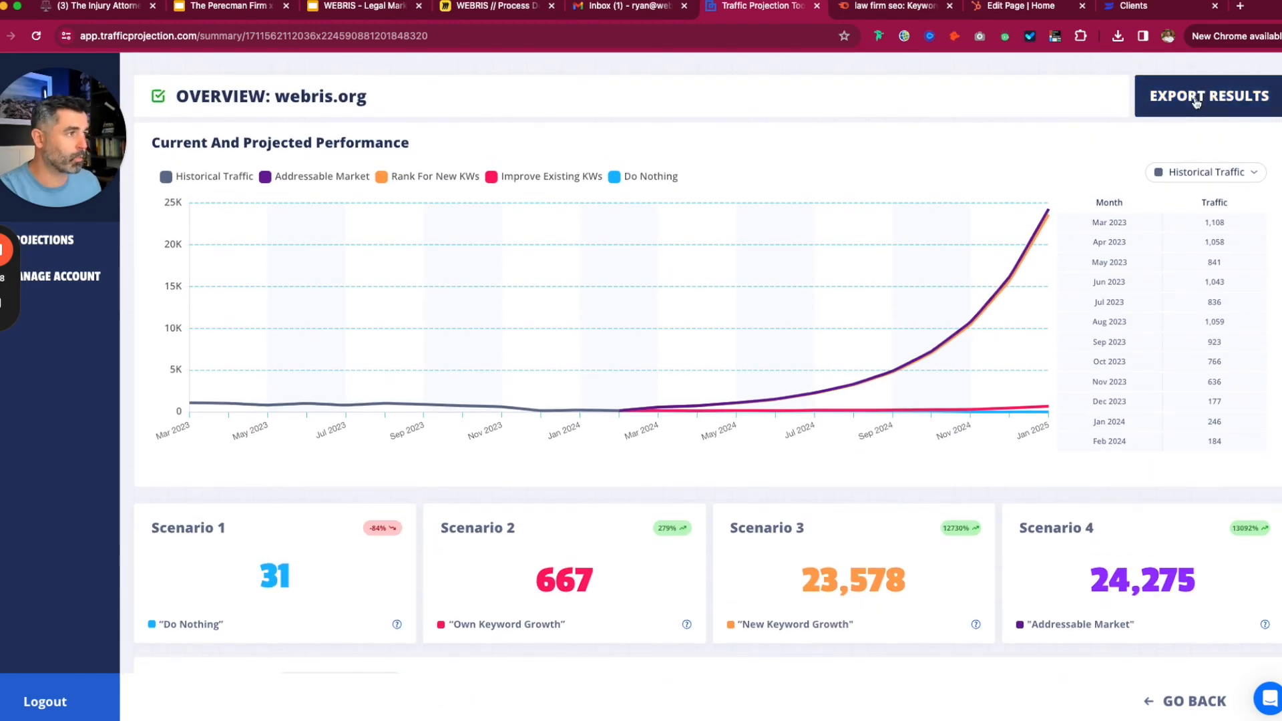
{"action": "left_click", "coordinate": [195, 8]}
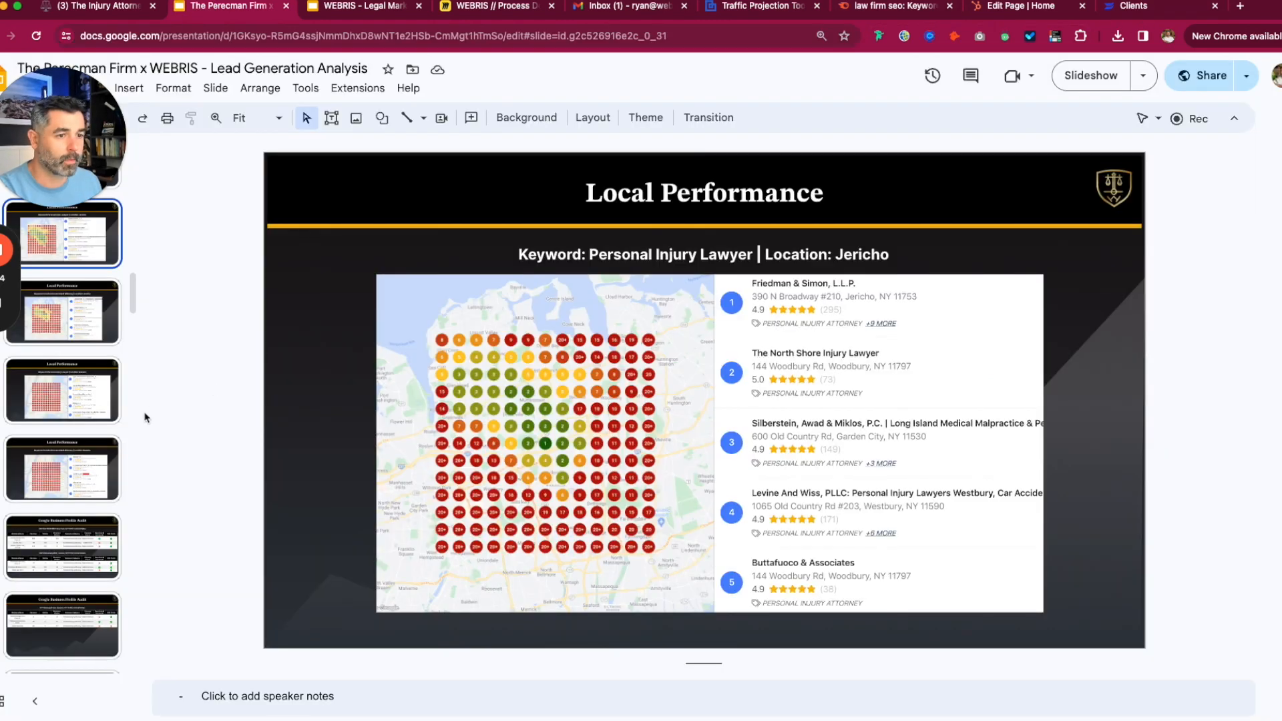
- Open the Proposed Solutions slide and reveal traffic_projection_WEBRIS_3_27_24.zip in the Downloads folder
{"action": "scroll", "coordinate": [120, 428], "scroll_direction": "down", "scroll_amount": 5}
{"action": "scroll", "coordinate": [116, 433], "scroll_direction": "down", "scroll_amount": 8}
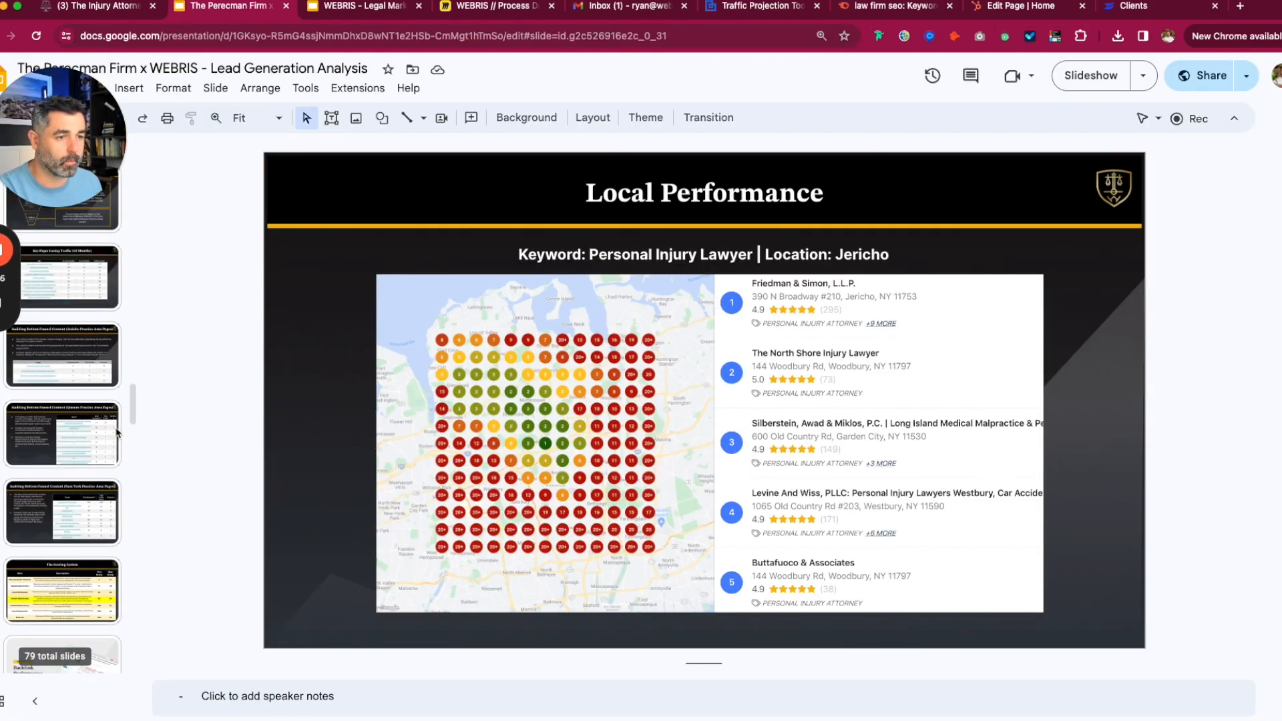
{"action": "scroll", "coordinate": [116, 432], "scroll_direction": "down", "scroll_amount": 10}
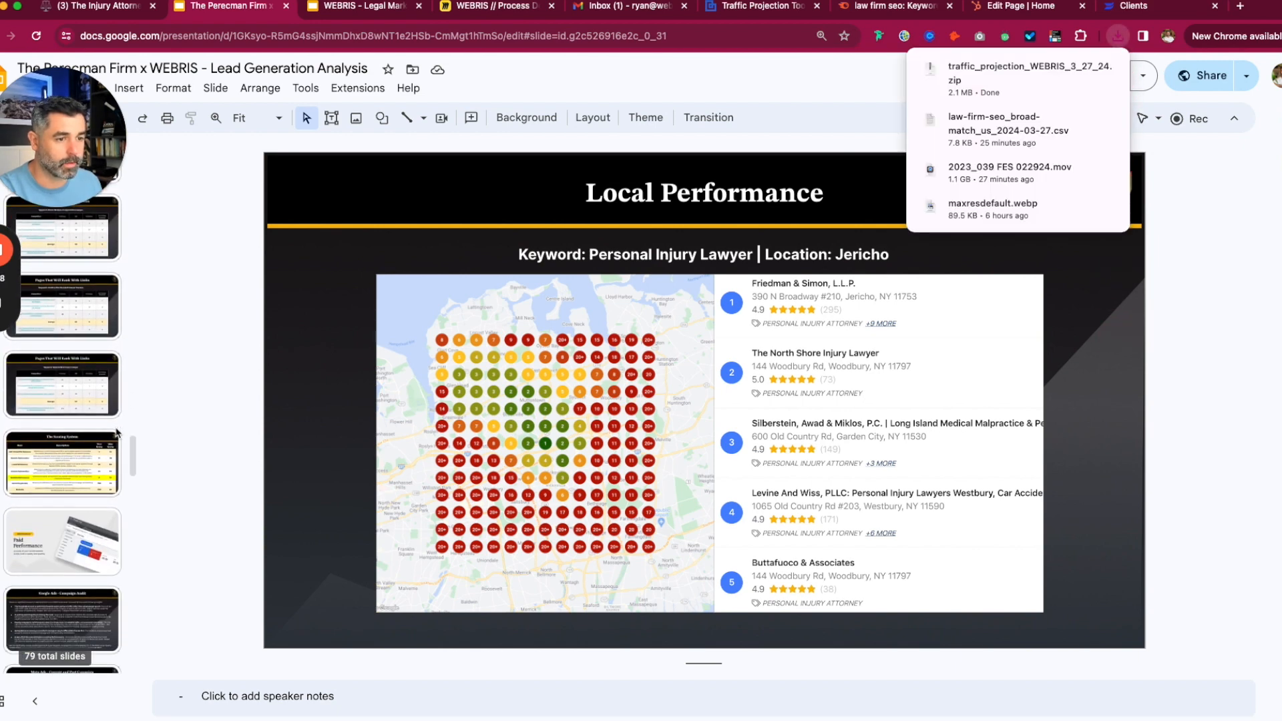
{"action": "scroll", "coordinate": [112, 432], "scroll_direction": "down", "scroll_amount": 6}
{"action": "left_click", "coordinate": [80, 324]}
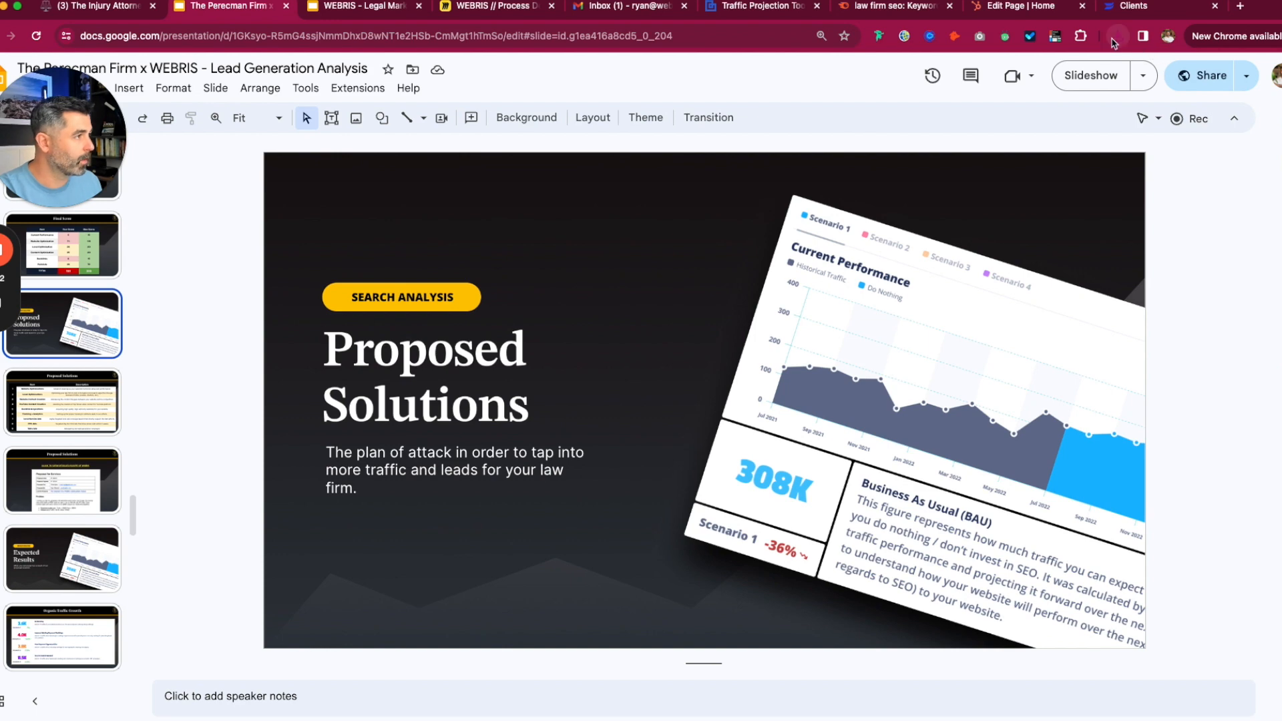
{"action": "left_click", "coordinate": [1080, 99]}
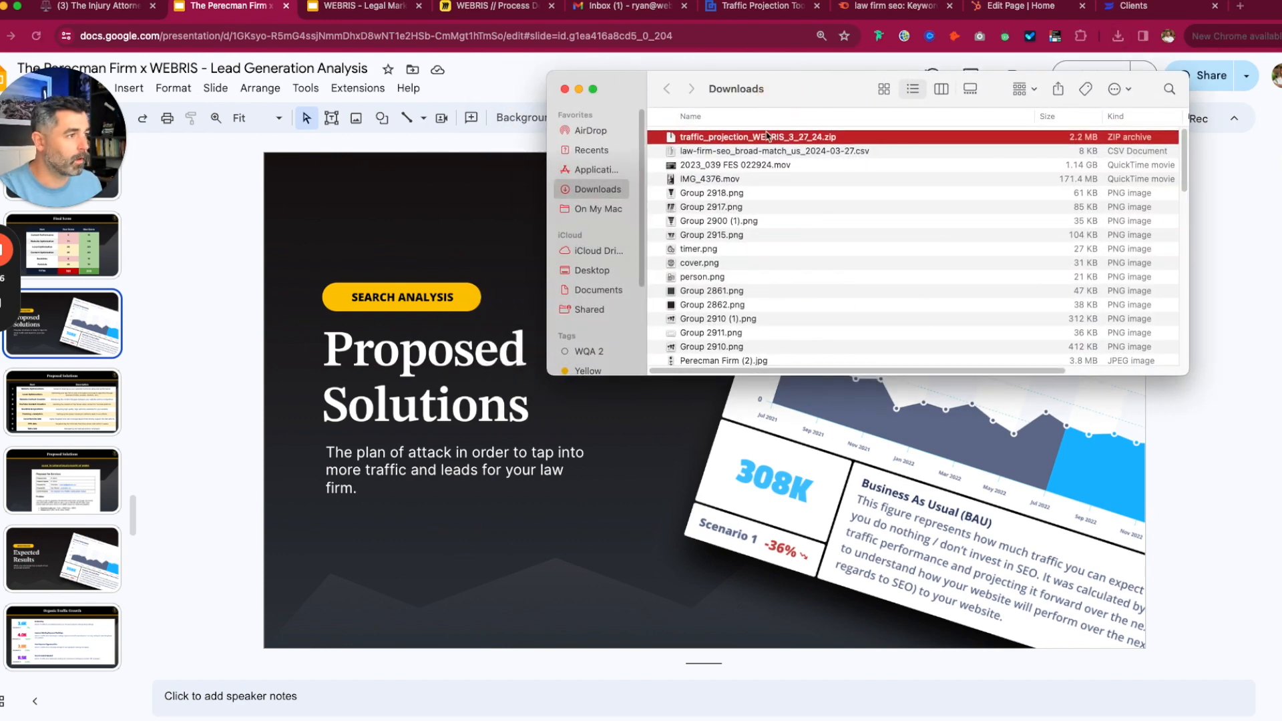
- Unzip the export into exports 3 and preview the groupChart and other chart images
{"action": "double_click", "coordinate": [710, 141]}
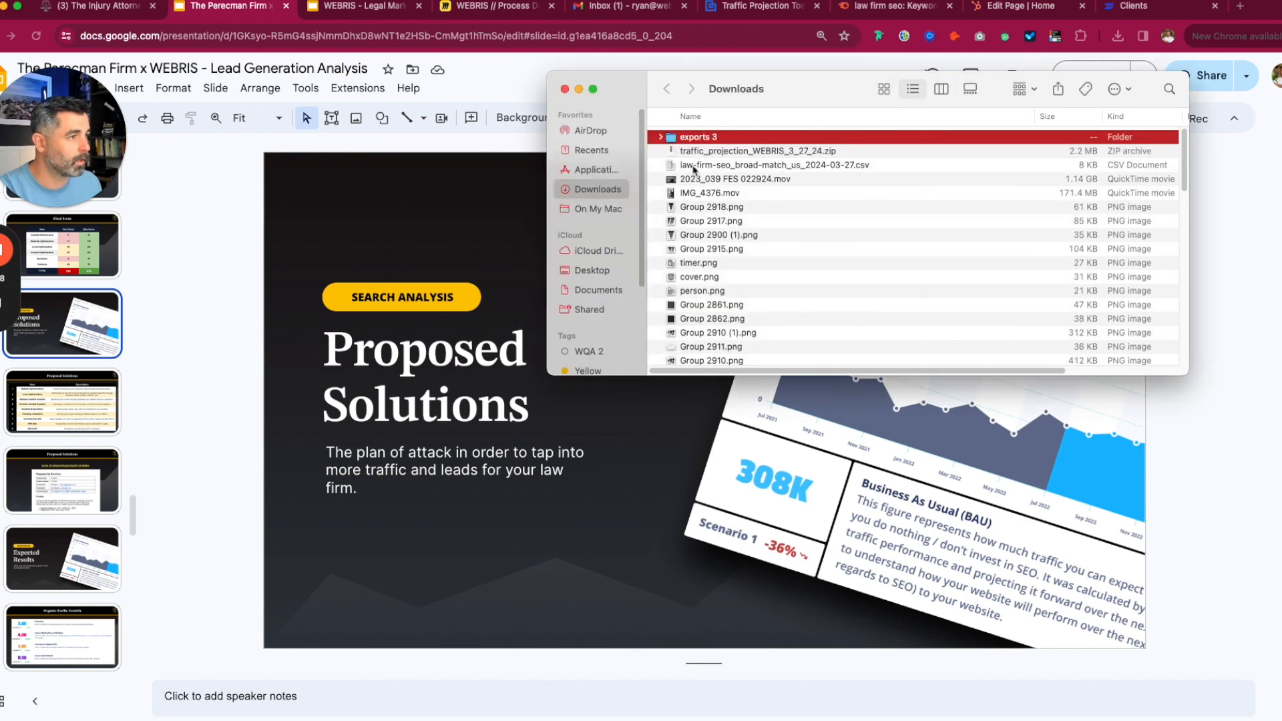
{"action": "left_click", "coordinate": [660, 138]}
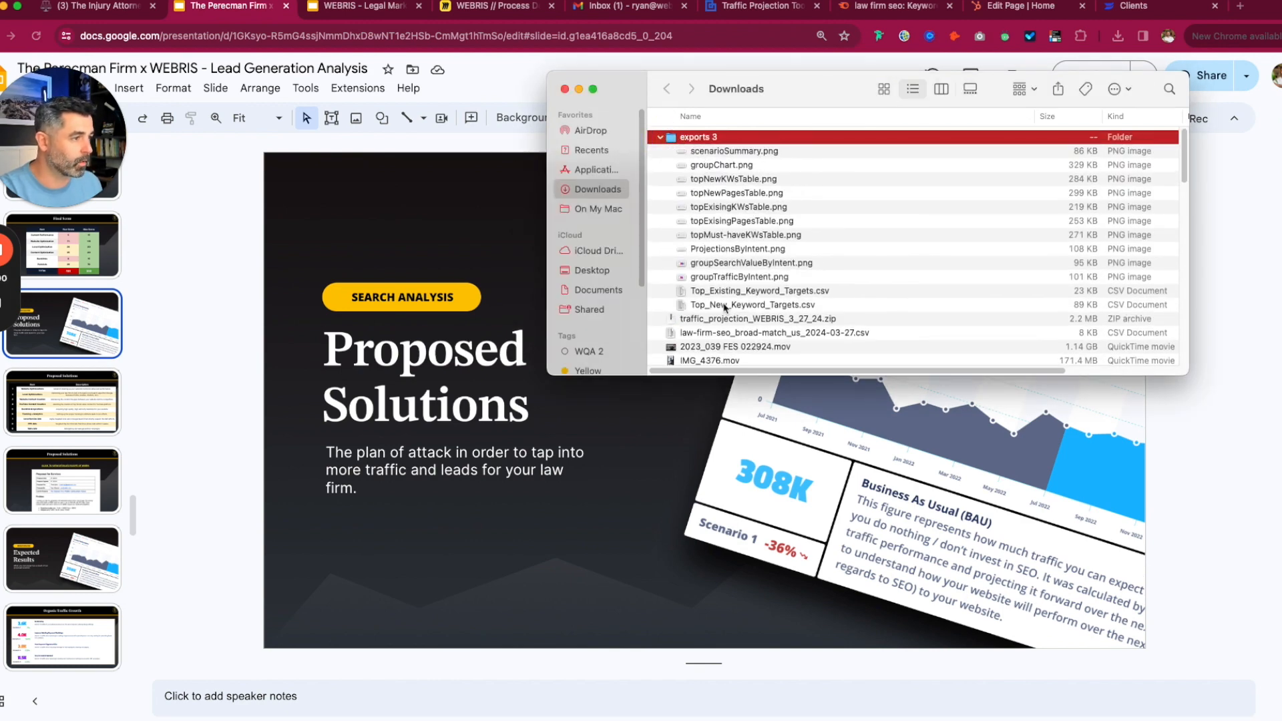
{"action": "left_click", "coordinate": [719, 166]}
{"action": "key", "text": "space"}
{"action": "key", "text": "Down"}
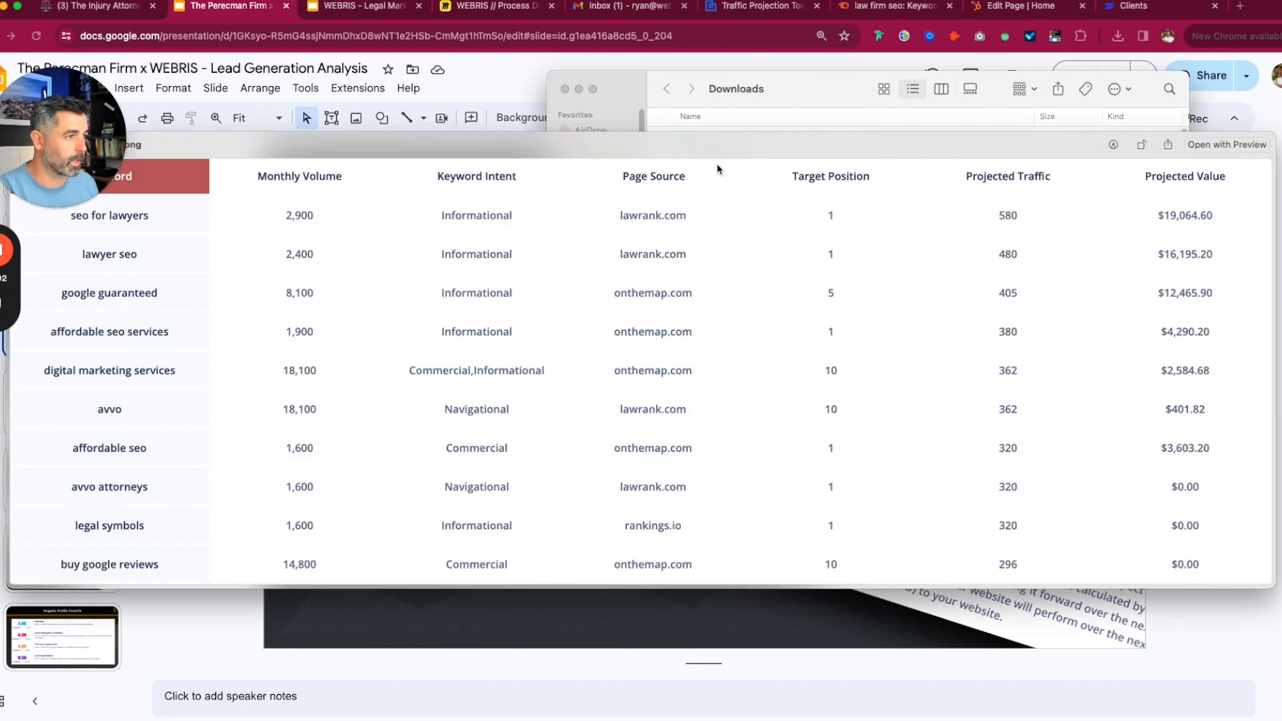
{"action": "key", "text": "Down"}
{"action": "key", "text": "space"}
- Preview Top_Existing_Keyword_Targets.csv in Quick Look, then close the preview
{"action": "left_click", "coordinate": [723, 294]}
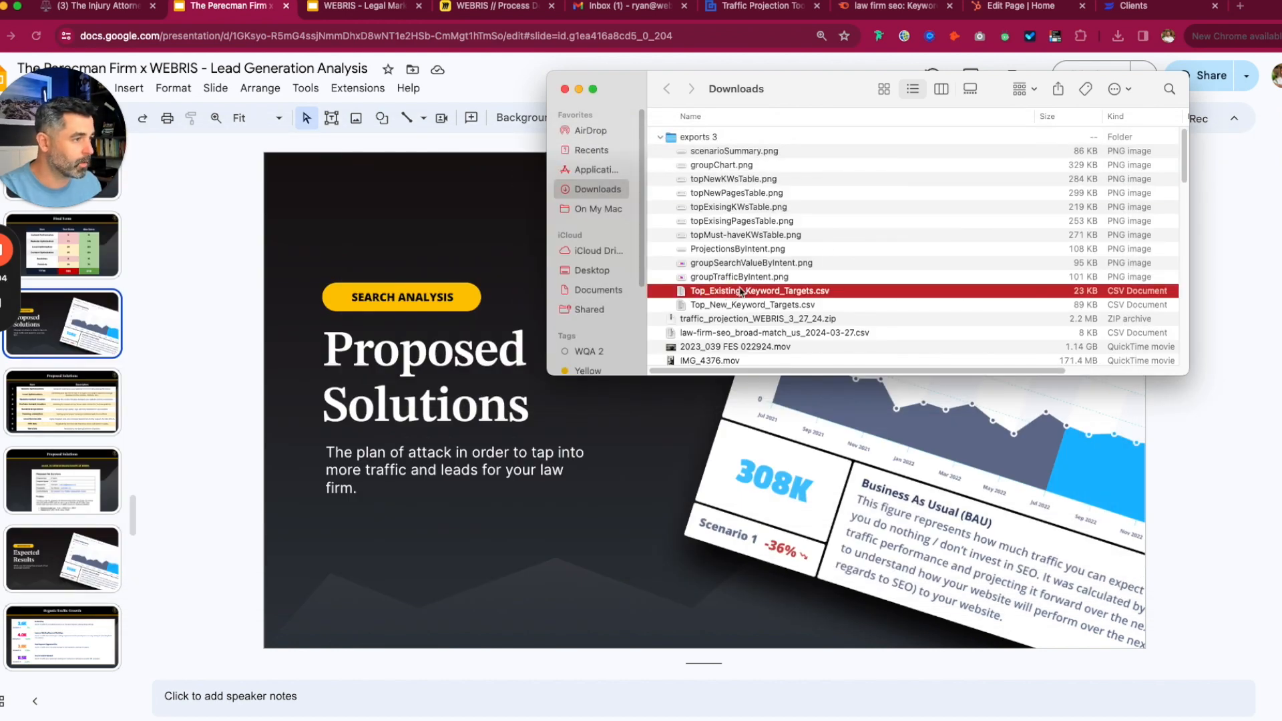
{"action": "key", "text": "space"}
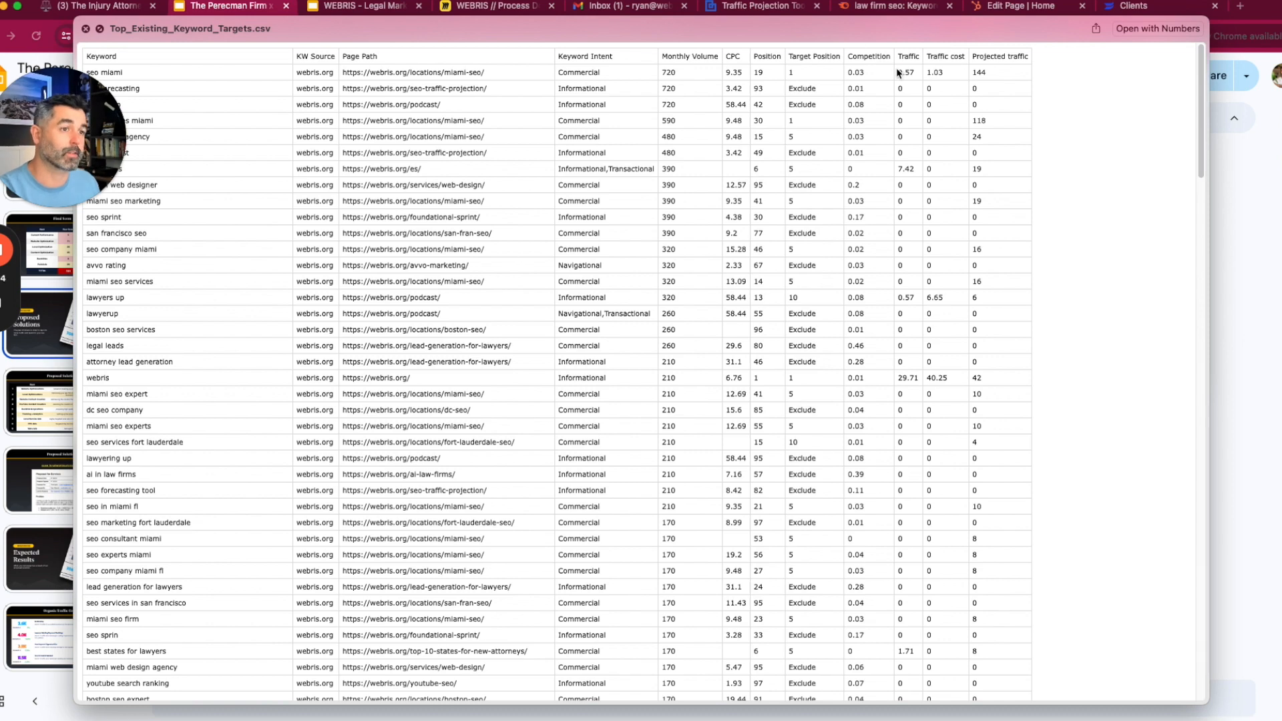
{"action": "key", "text": "space"}
- Close the Downloads window and open the Expected Results slide
{"action": "left_click", "coordinate": [566, 88]}
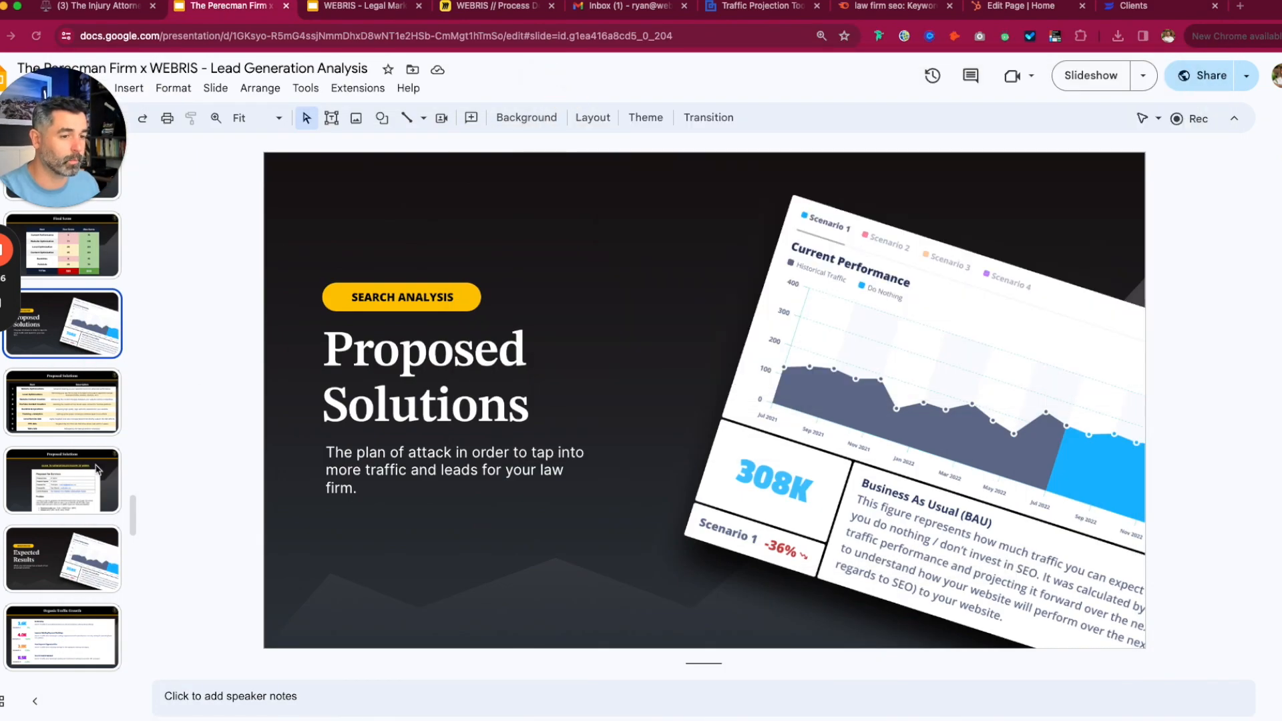
{"action": "scroll", "coordinate": [97, 461], "scroll_direction": "down", "scroll_amount": 5}
{"action": "scroll", "coordinate": [97, 459], "scroll_direction": "down", "scroll_amount": 3}
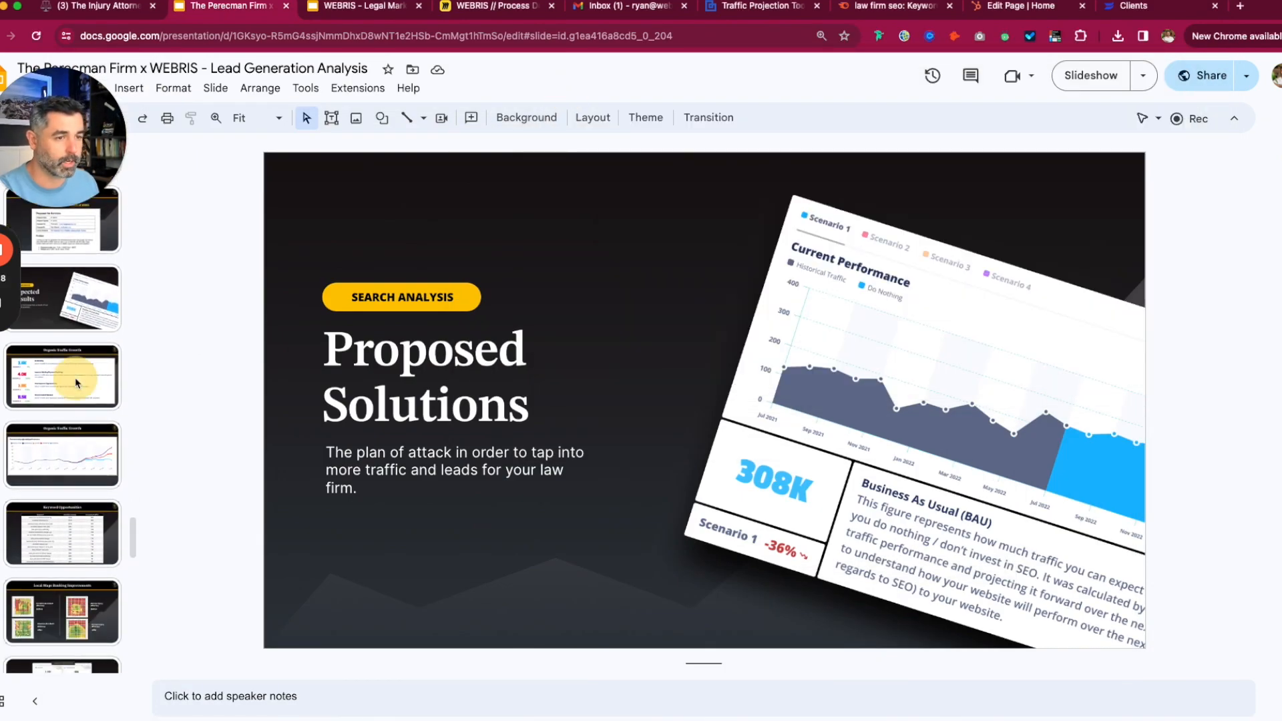
{"action": "left_click", "coordinate": [71, 299]}
- Step through the Organic Traffic Growth and Keyword Opportunities slides, then return to the webris.org overview
{"action": "key", "text": "Down"}
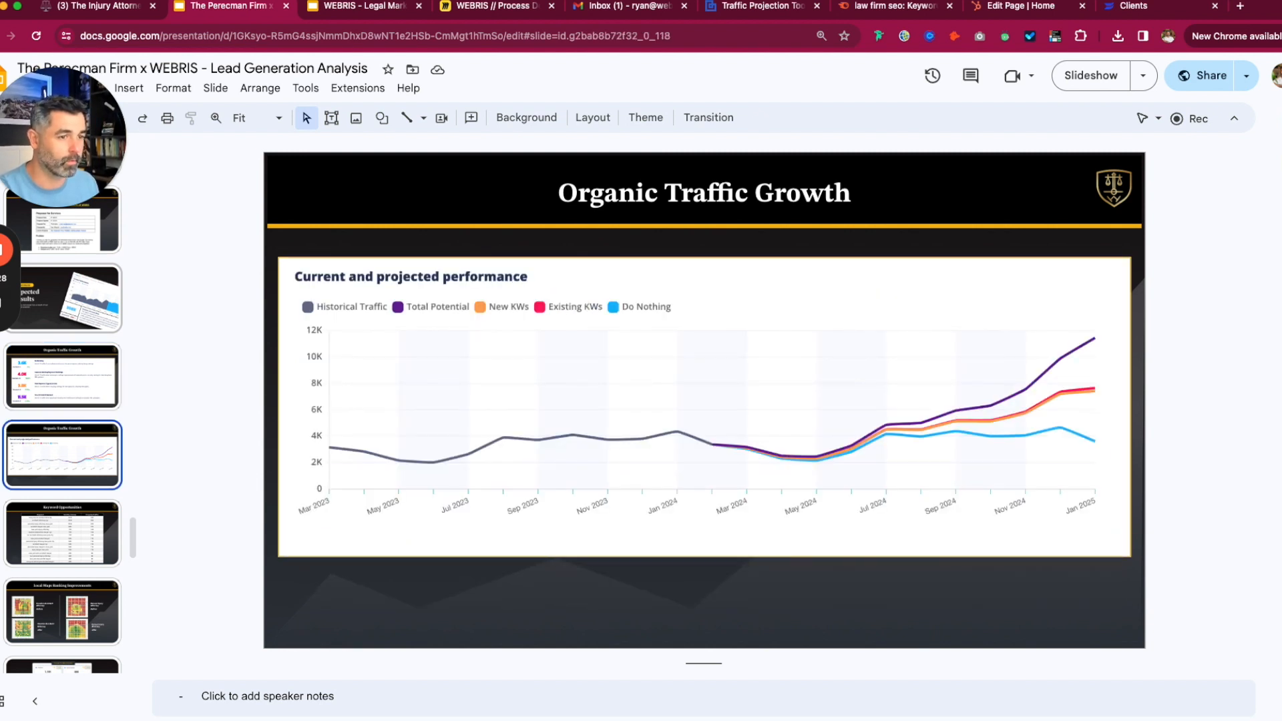
{"action": "key", "text": "Up"}
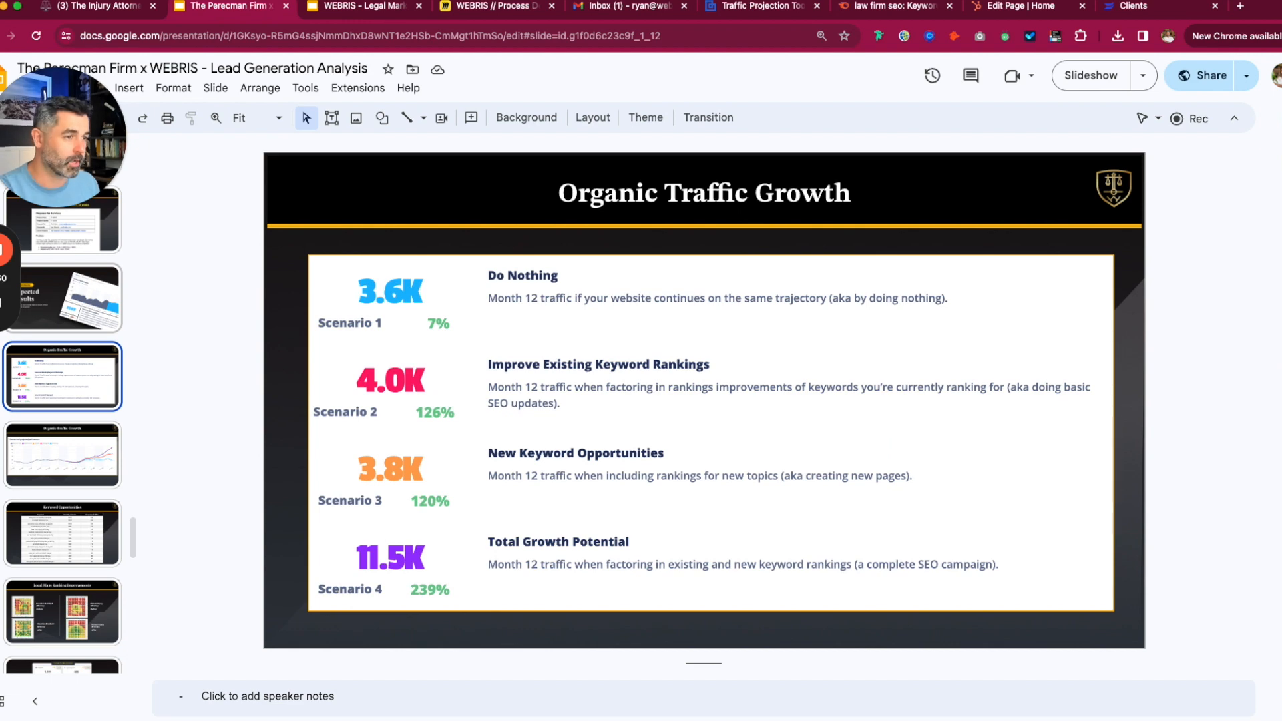
{"action": "key", "text": "Down"}
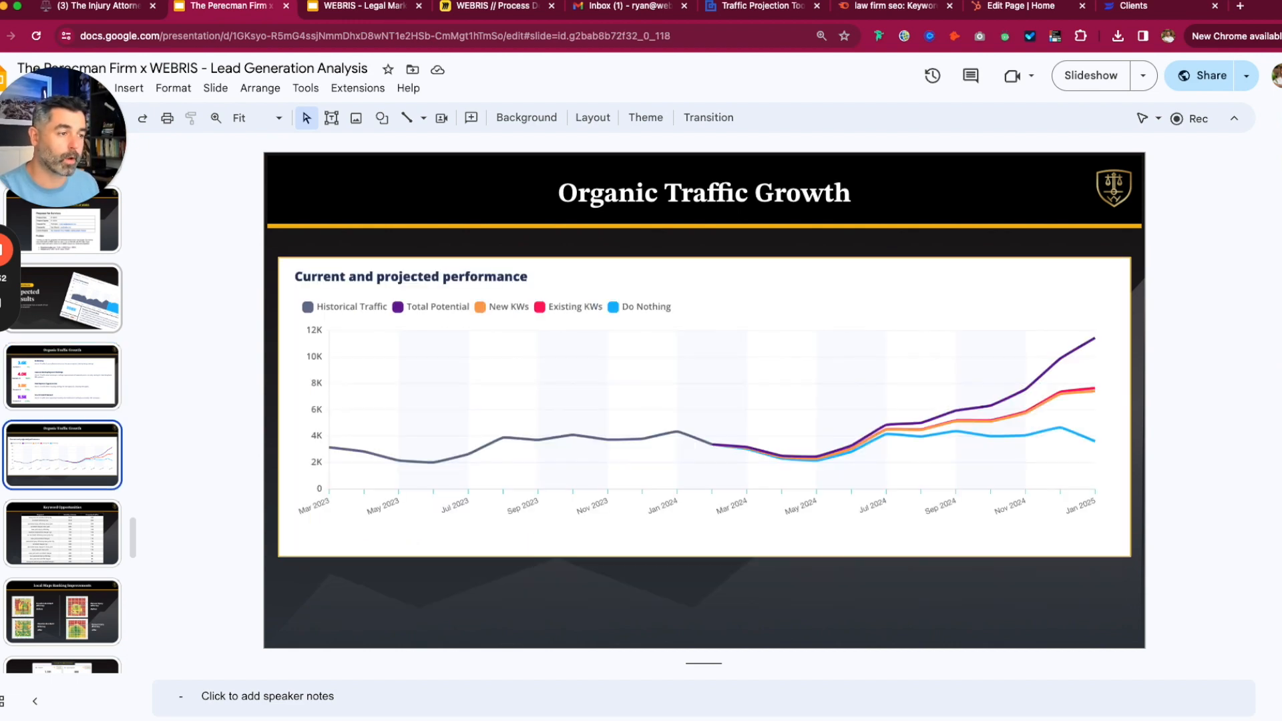
{"action": "key", "text": "Down"}
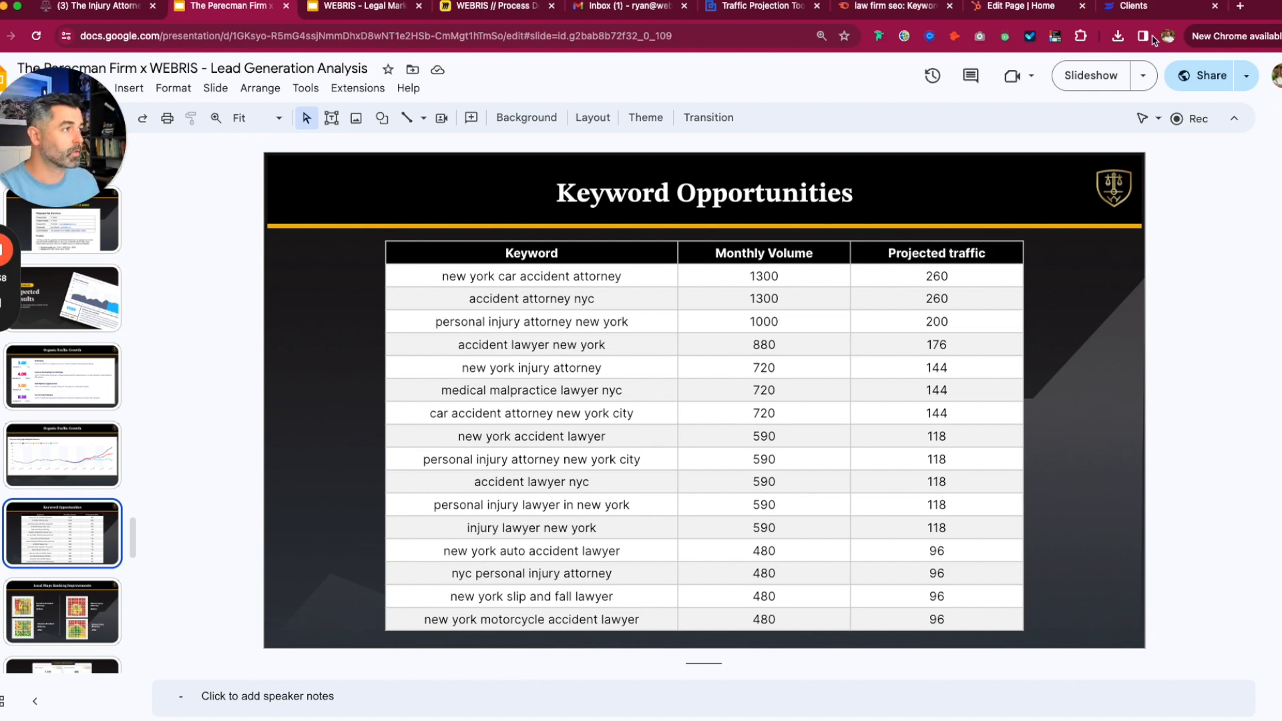
{"action": "left_click", "coordinate": [790, 8]}
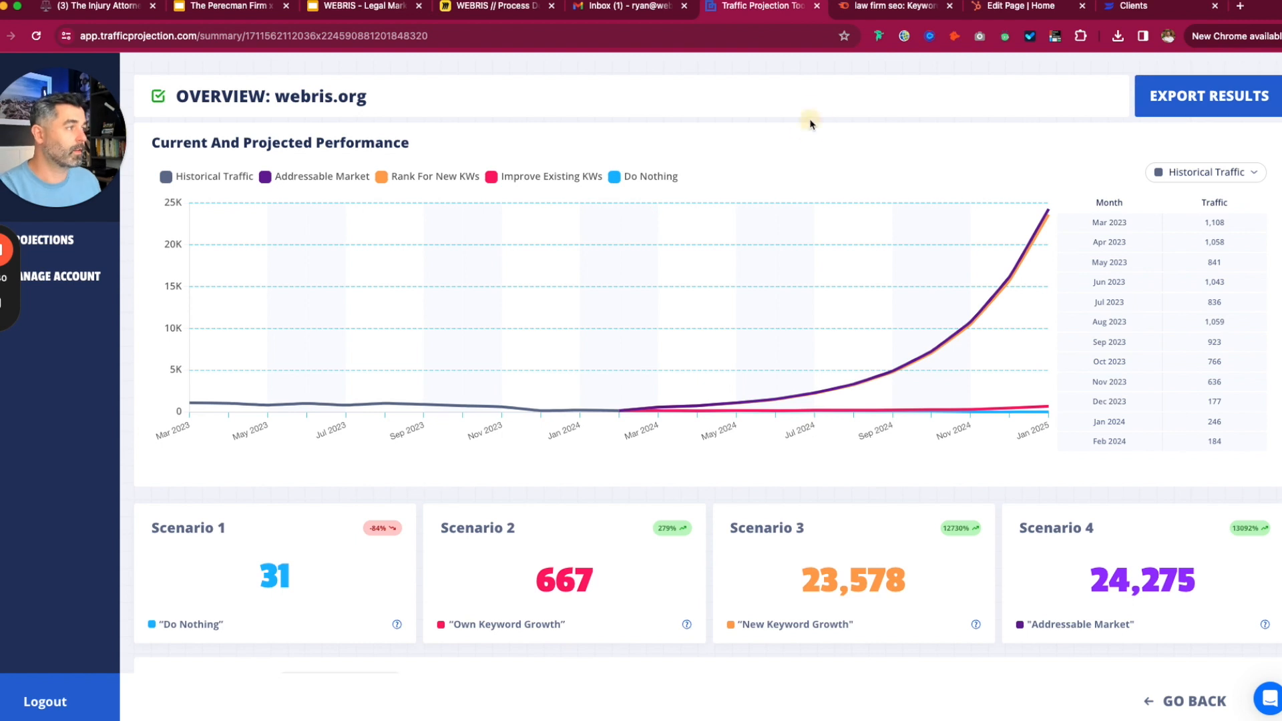